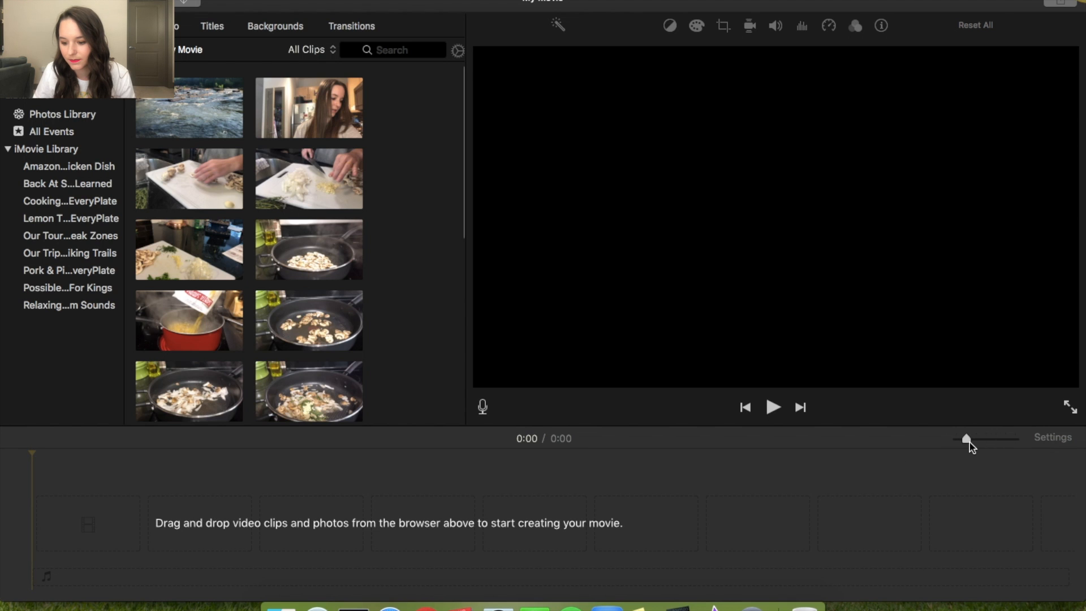
# Step: Check the project settings and zoom the empty timeline fully out
pyautogui.click(1053, 439)
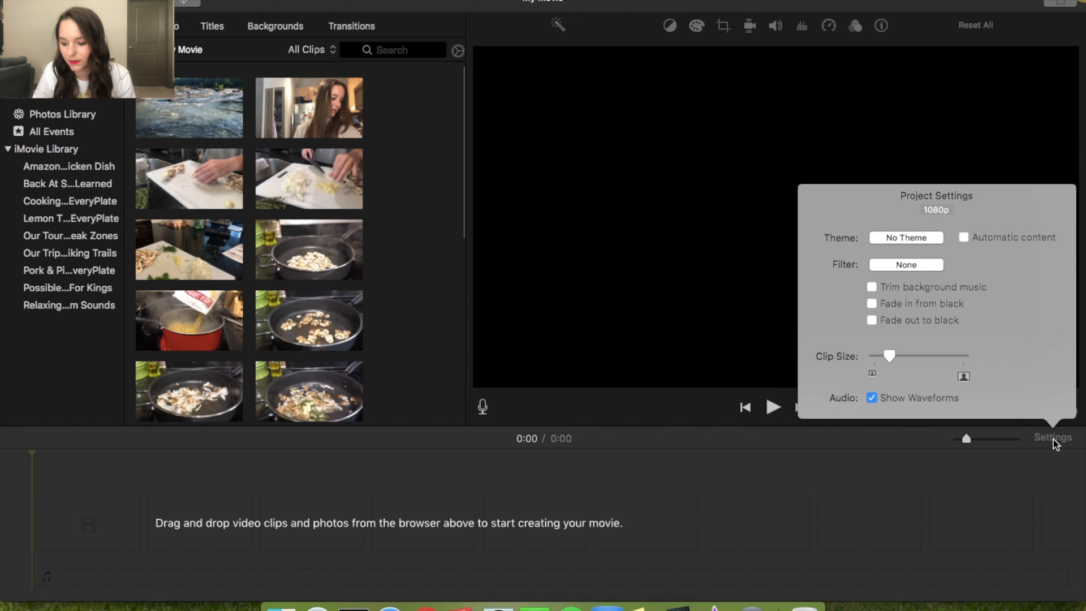
pyautogui.click(990, 455)
pyautogui.moveTo(971, 443); pyautogui.dragTo(960, 441)
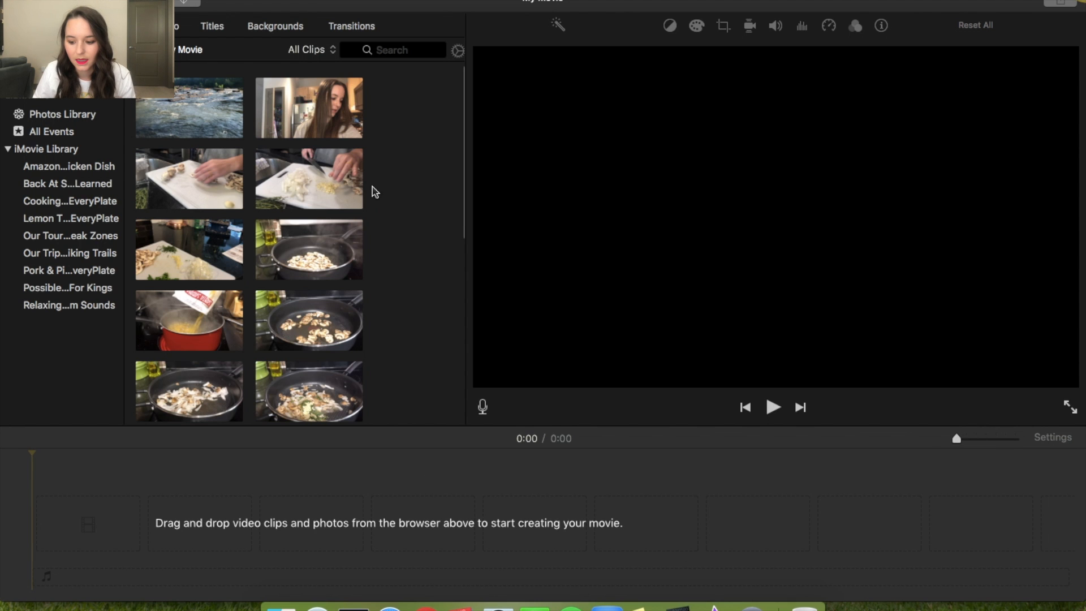
# Step: Add the whole one-minute kitchen selfie clip to the timeline and shrink the timeline view until it fits one thumbnail
pyautogui.click(296, 113)
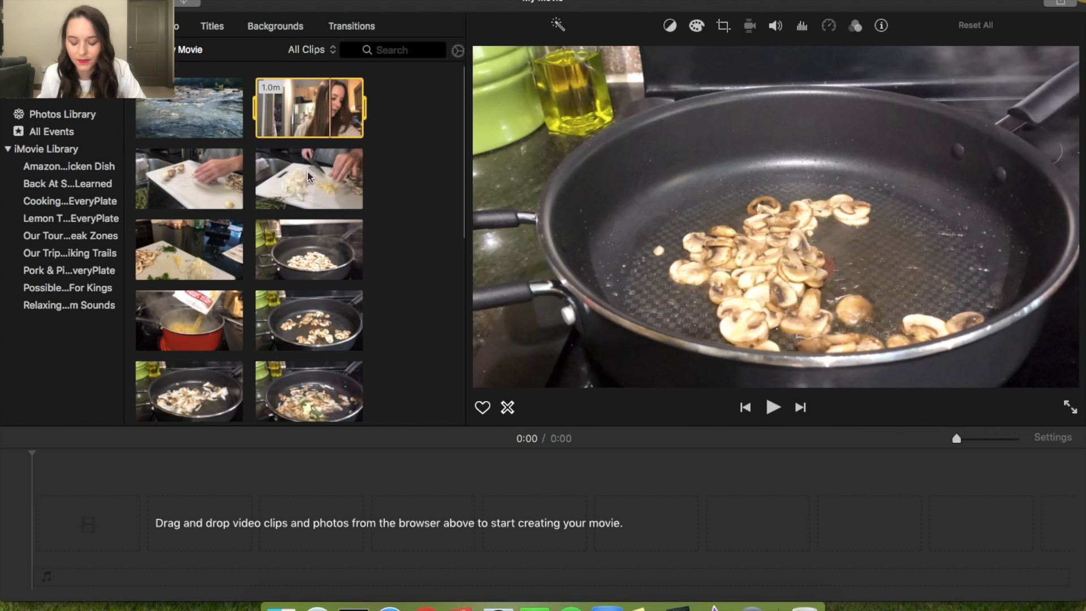
pyautogui.press('e')
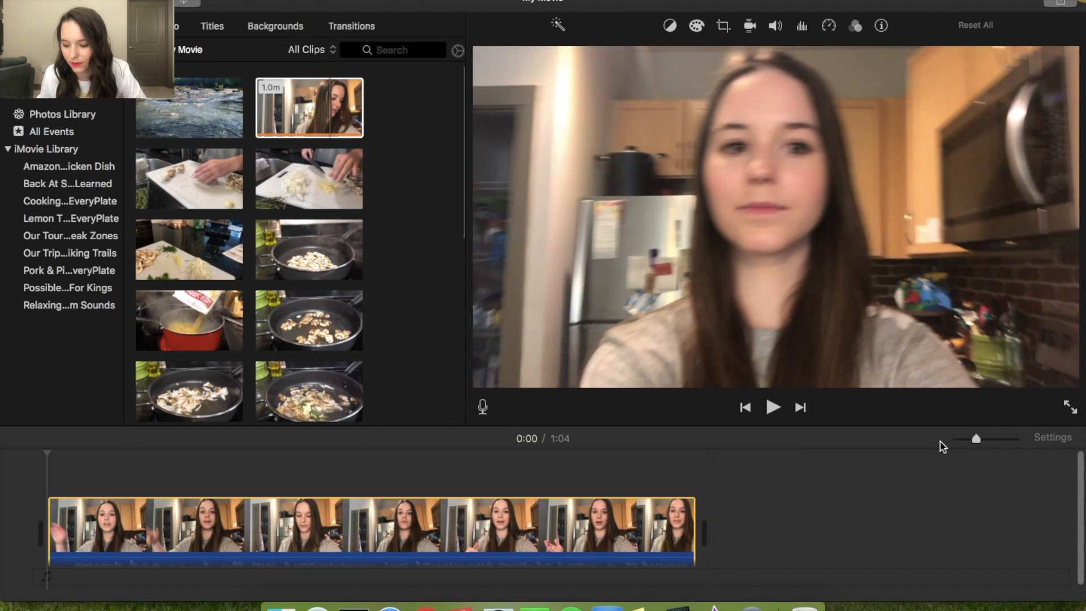
pyautogui.moveTo(976, 442); pyautogui.dragTo(950, 442)
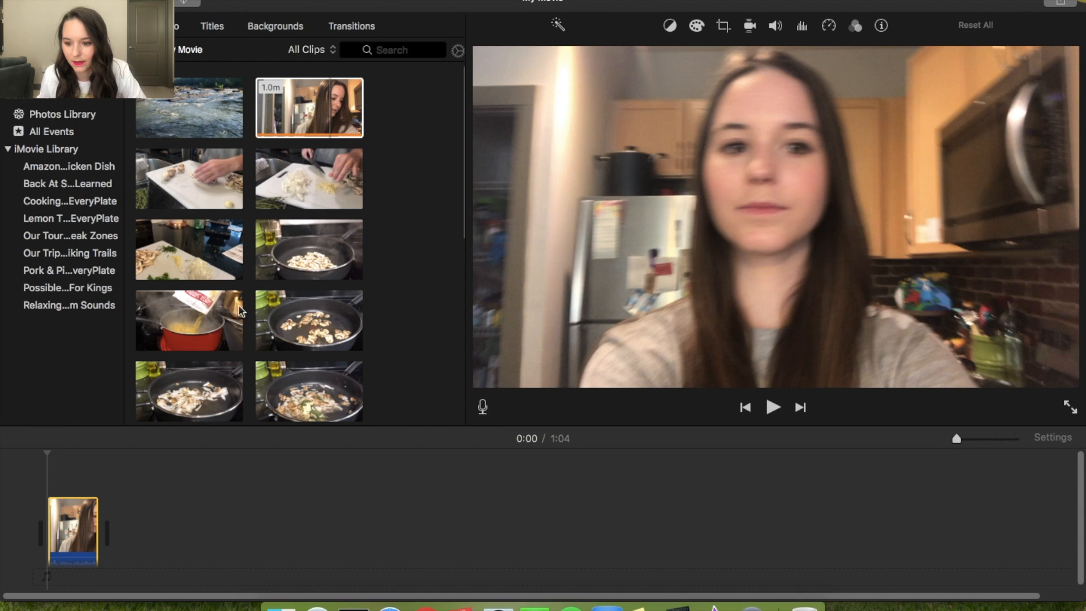
# Step: Apply automatic audio enhancement to the selfie clip and raise its volume to 400%
pyautogui.click(777, 26)
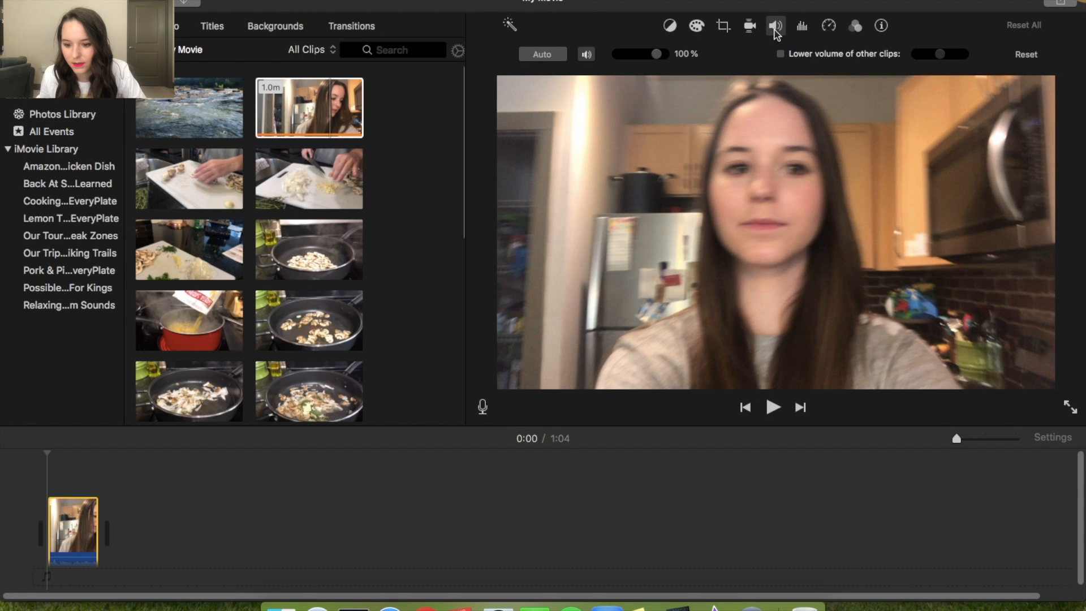
pyautogui.click(552, 56)
pyautogui.moveTo(655, 54); pyautogui.dragTo(713, 61)
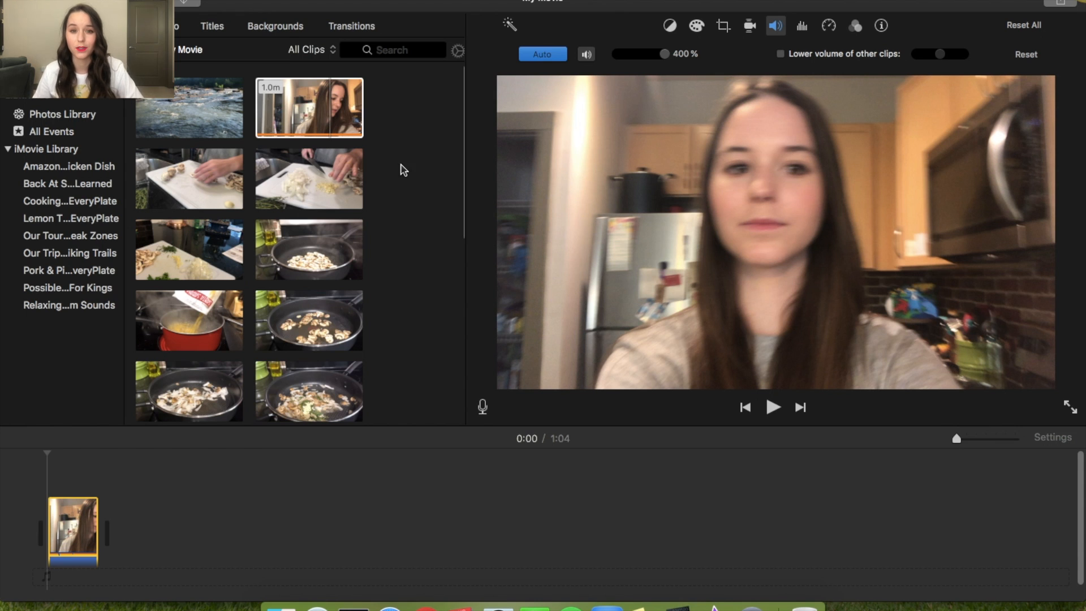
# Step: Append the 11.6 s mushroom-cutting clip and the 29.2 s onion-chopping clip to the end of the timeline
pyautogui.click(310, 108)
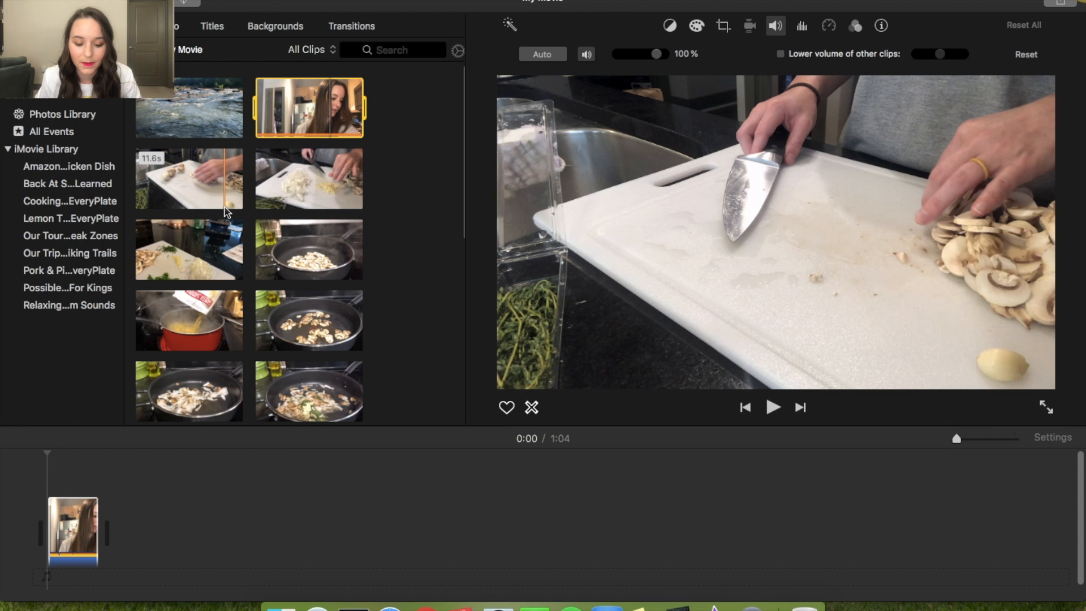
pyautogui.moveTo(174, 165); pyautogui.dragTo(147, 520)
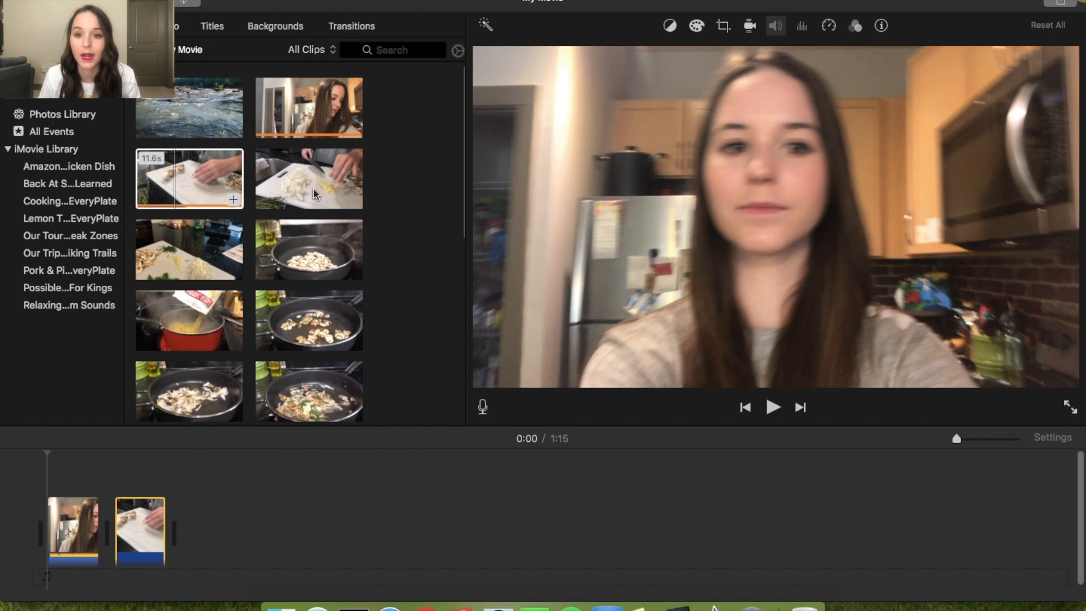
pyautogui.moveTo(312, 192); pyautogui.dragTo(196, 525)
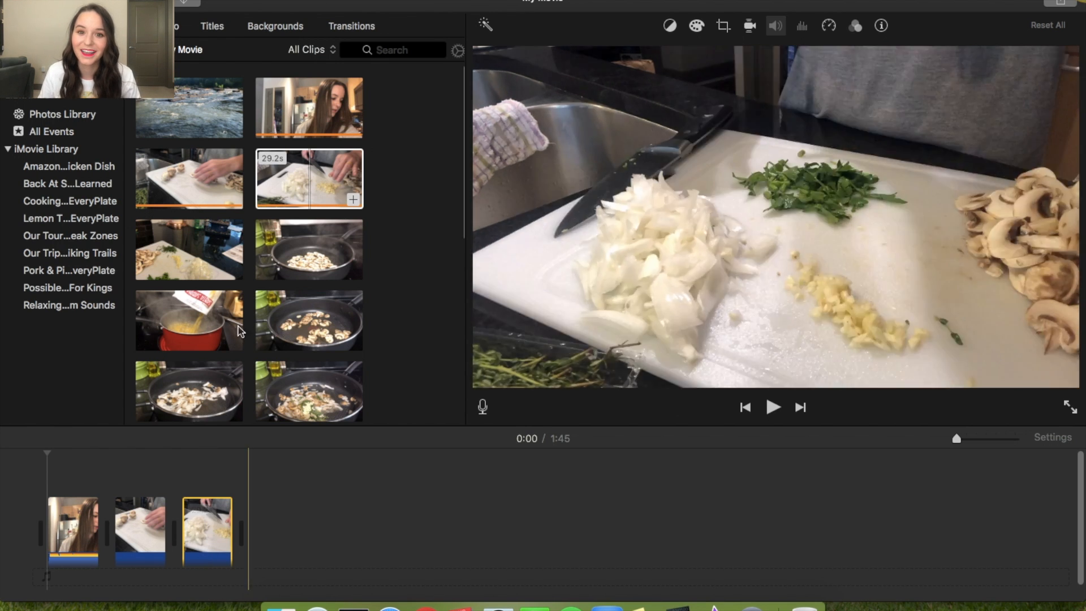
# Step: Append the 42.2 s cutting-board clip to the timeline and apply automatic audio enhancement to it
pyautogui.click(309, 180)
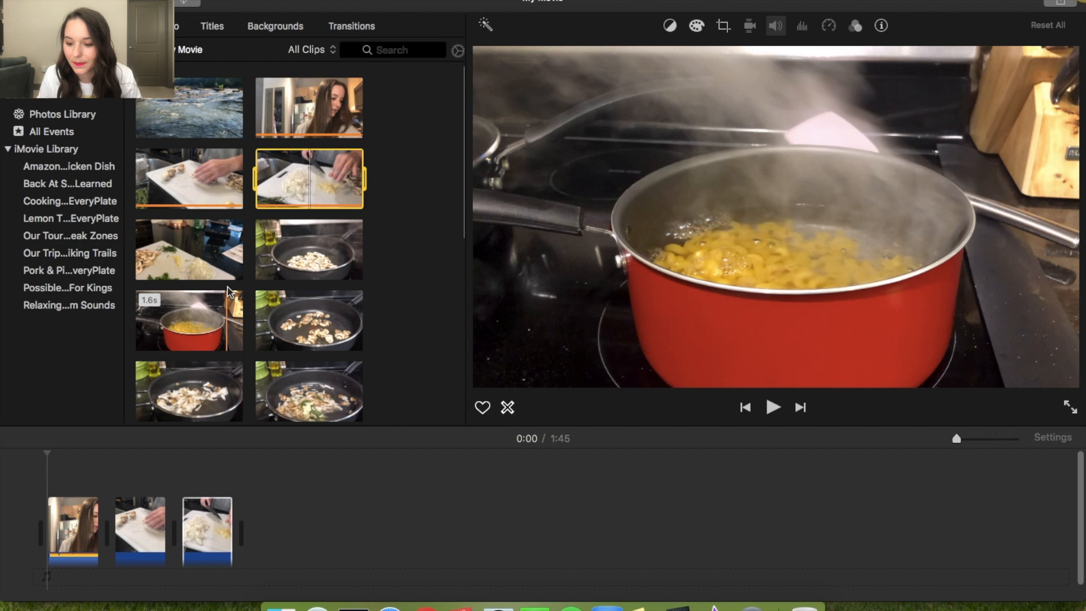
pyautogui.moveTo(165, 259); pyautogui.dragTo(289, 519)
pyautogui.click(553, 57)
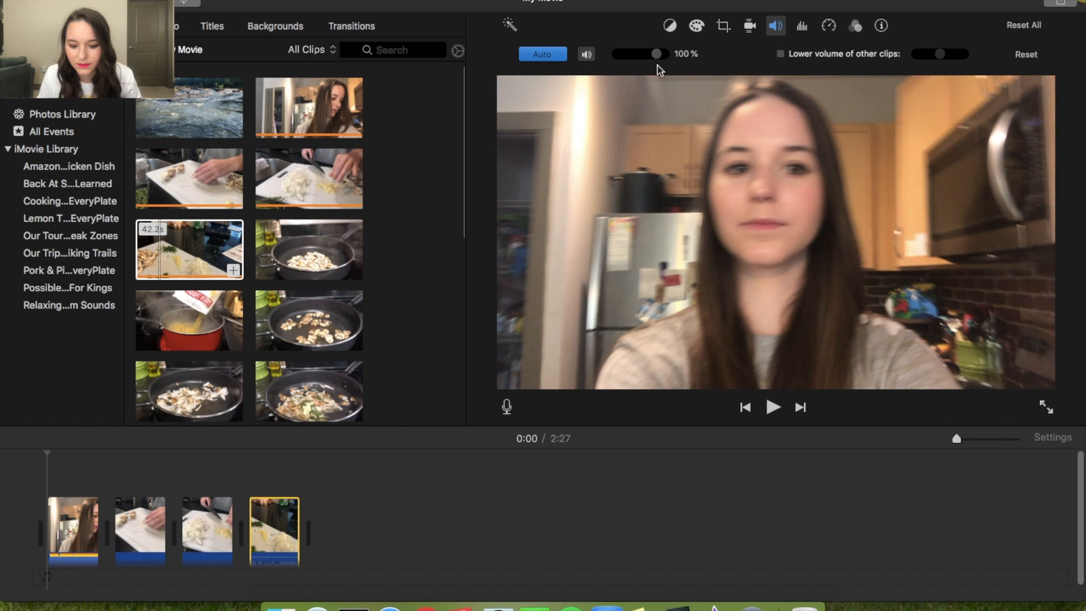
# Step: Append the 4.7 s mushroom pan clip, the pasta-pot clip and the following three pan-cooking clips to the timeline in library order
pyautogui.scroll(-2, 302, 330)
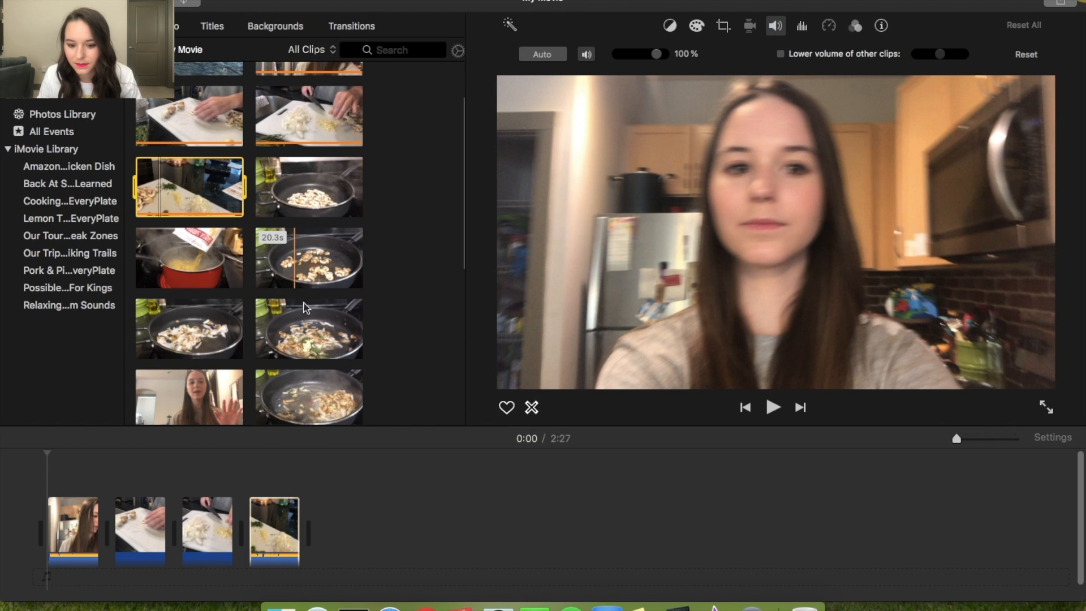
pyautogui.moveTo(309, 187); pyautogui.dragTo(373, 520)
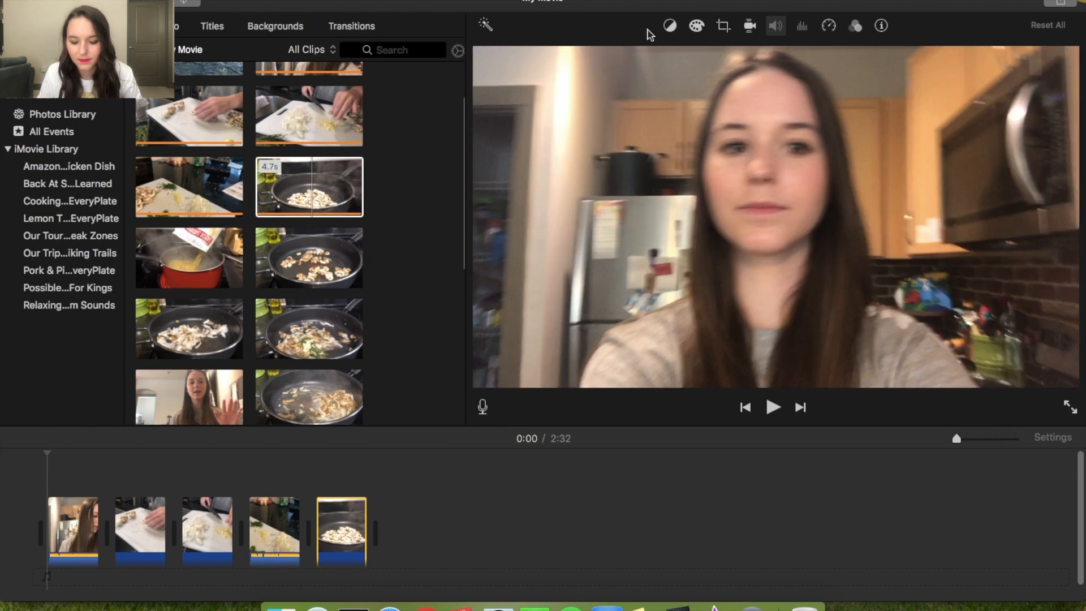
pyautogui.moveTo(201, 270); pyautogui.dragTo(416, 525)
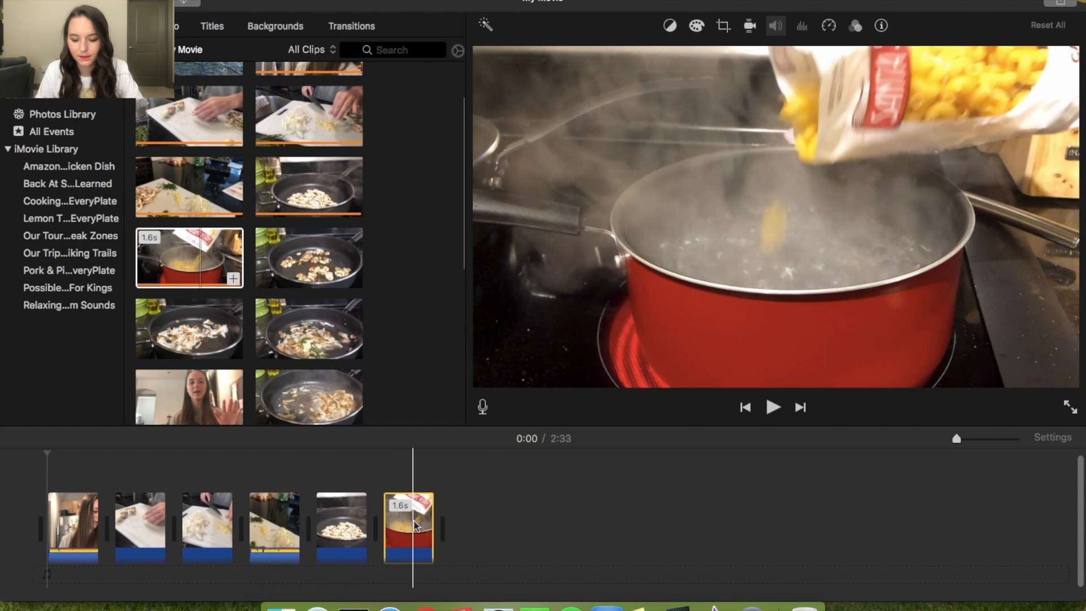
pyautogui.moveTo(309, 258); pyautogui.dragTo(480, 530)
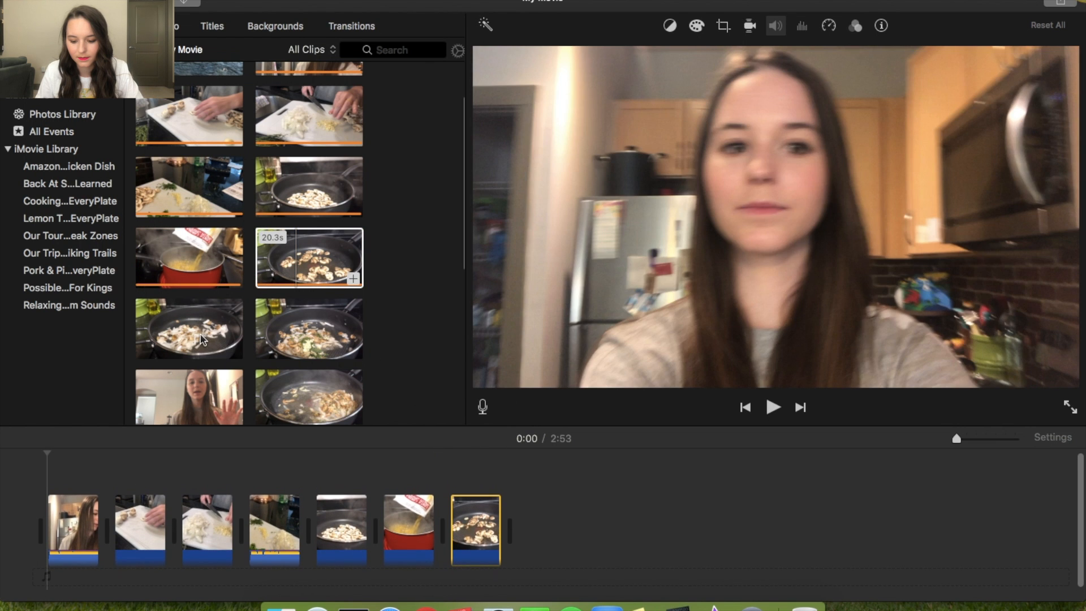
pyautogui.moveTo(201, 334); pyautogui.dragTo(548, 532)
pyautogui.moveTo(312, 342); pyautogui.dragTo(593, 532)
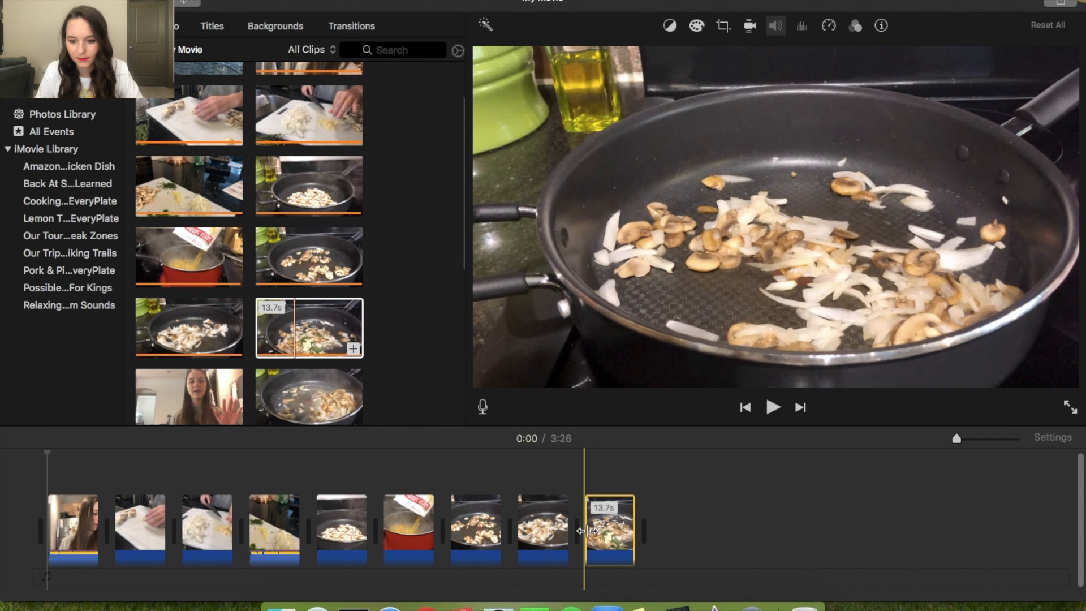
# Step: Append the second selfie clip to the timeline, enhance its audio automatically and boost its volume
pyautogui.scroll(-2, 192, 351)
pyautogui.moveTo(189, 334); pyautogui.dragTo(695, 525)
pyautogui.click(542, 54)
pyautogui.moveTo(659, 54); pyautogui.dragTo(684, 60)
# Step: Append the simmering pan clip, the 15.0 s creamy sauce clip and the 10.3 s pasta-in-pan clip to the timeline
pyautogui.scroll(-2, 334, 374)
pyautogui.moveTo(297, 265); pyautogui.dragTo(736, 530)
pyautogui.moveTo(237, 353); pyautogui.dragTo(789, 527)
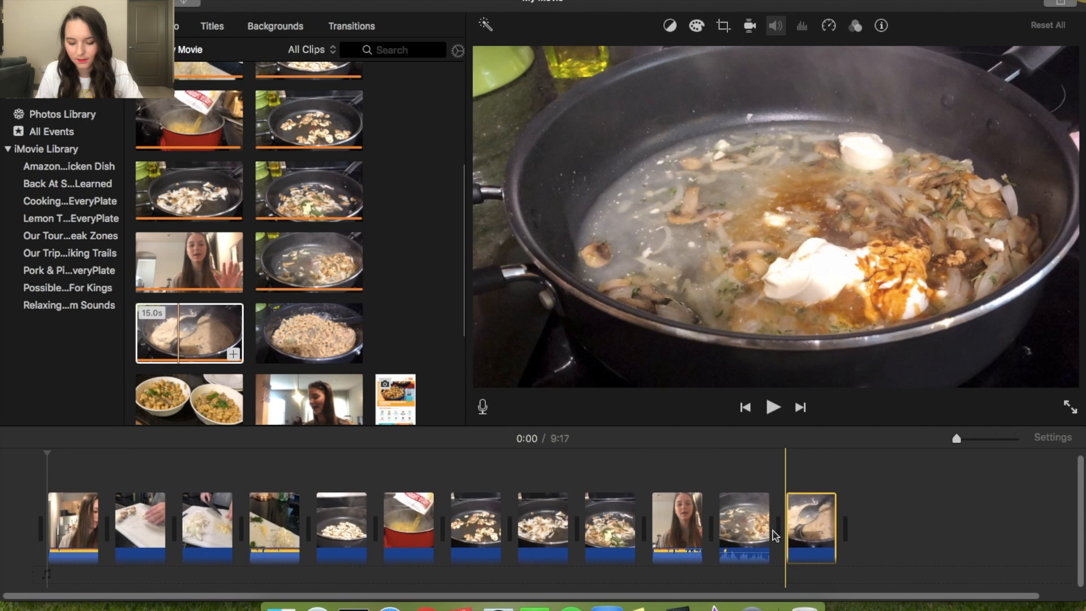
pyautogui.moveTo(300, 334); pyautogui.dragTo(930, 531)
# Step: Append the 14.2 s clip of the two pasta bowls, enhance its audio automatically and set its volume to 400%
pyautogui.scroll(-2, 241, 388)
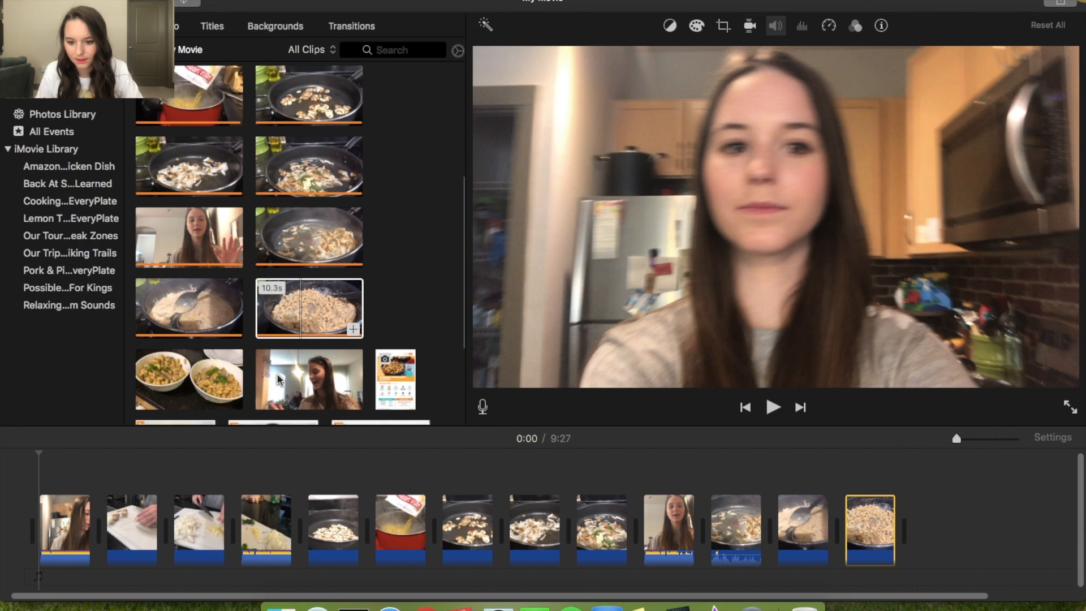
pyautogui.moveTo(227, 356); pyautogui.dragTo(943, 538)
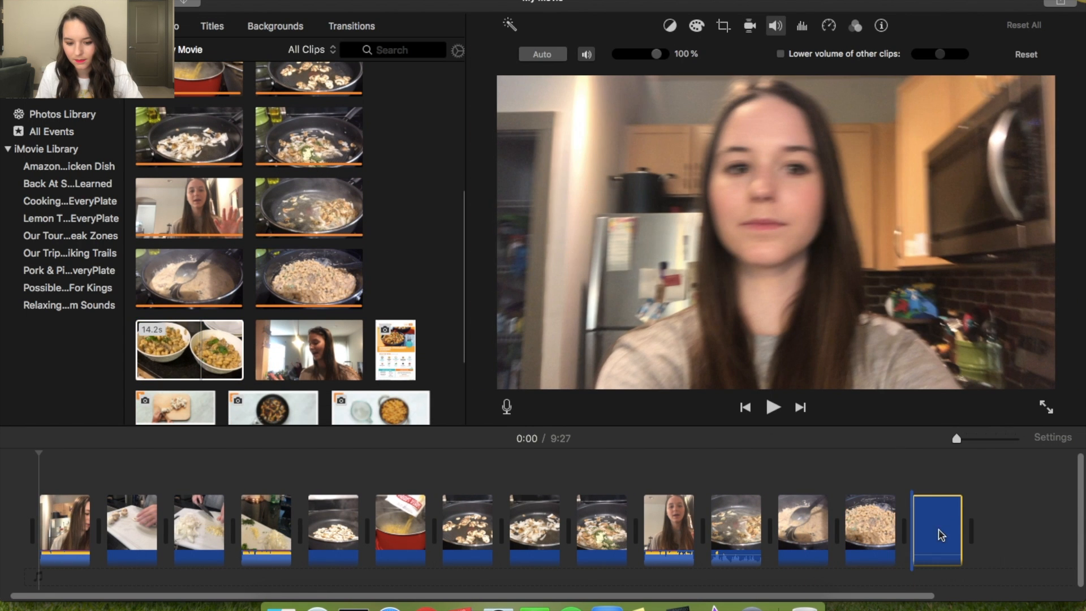
pyautogui.click(542, 54)
pyautogui.moveTo(656, 54); pyautogui.dragTo(666, 54)
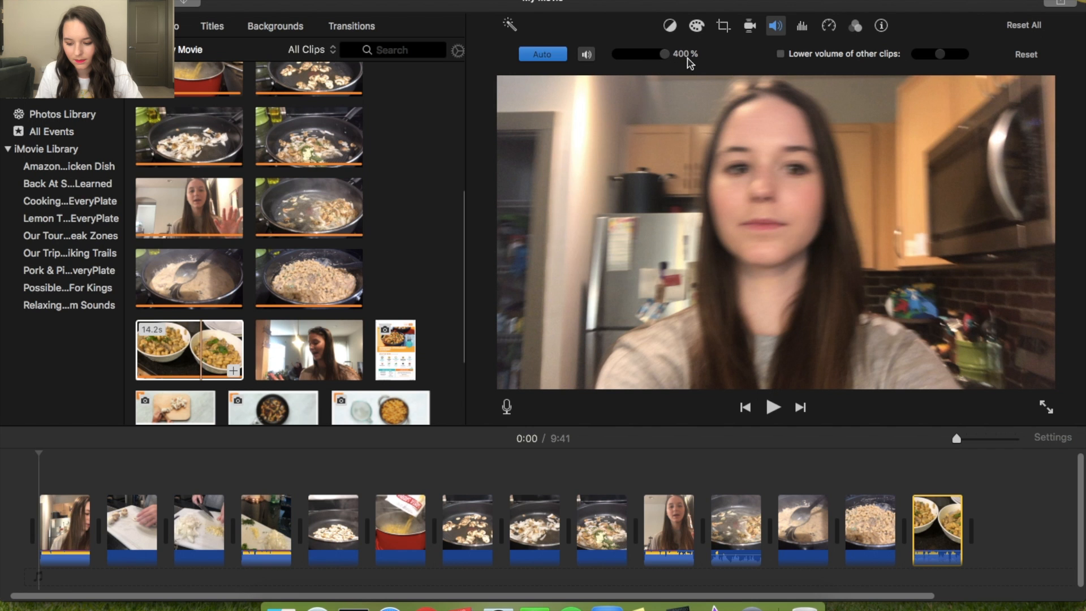
# Step: Append the 18.5 s closing clip of the woman talking, enhance its audio automatically and set its volume to 400%
pyautogui.hscroll(3, 891, 487)
pyautogui.moveTo(309, 351); pyautogui.dragTo(913, 518)
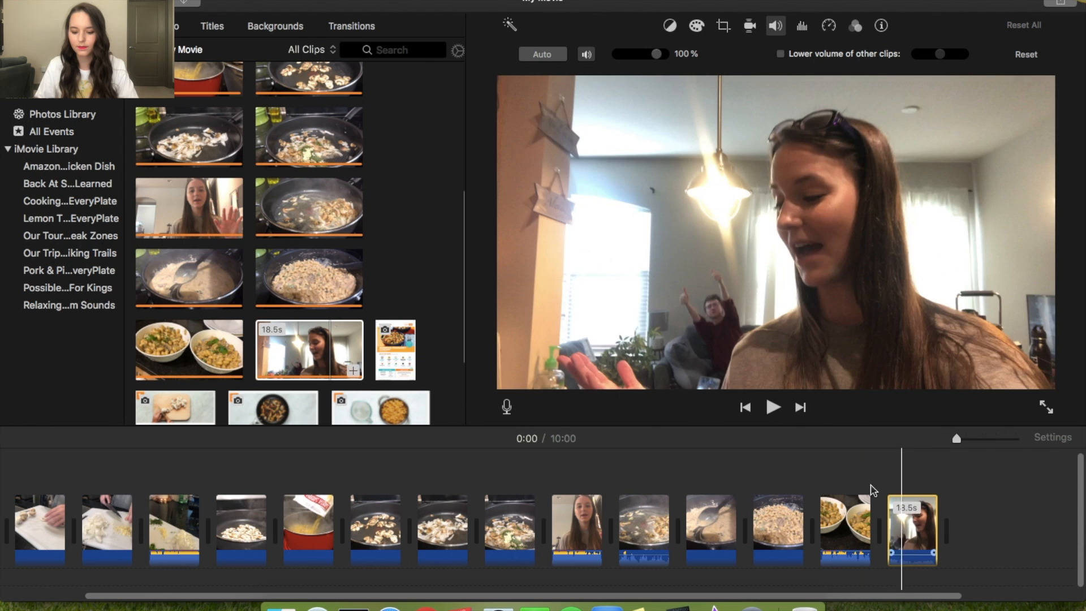
pyautogui.click(542, 54)
pyautogui.moveTo(658, 54); pyautogui.dragTo(665, 54)
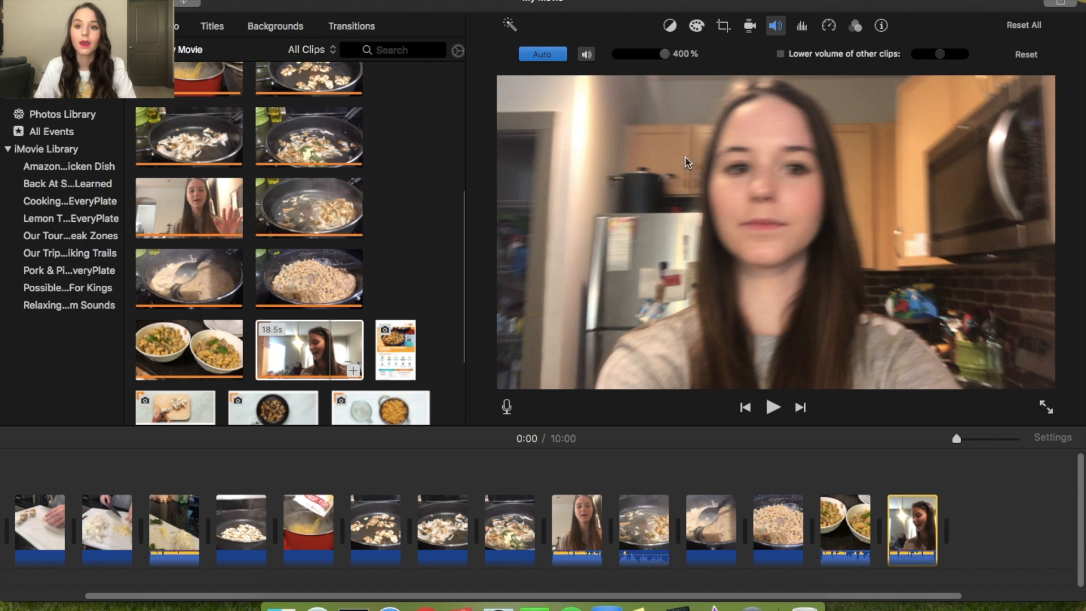
pyautogui.hscroll(-5, 590, 512)
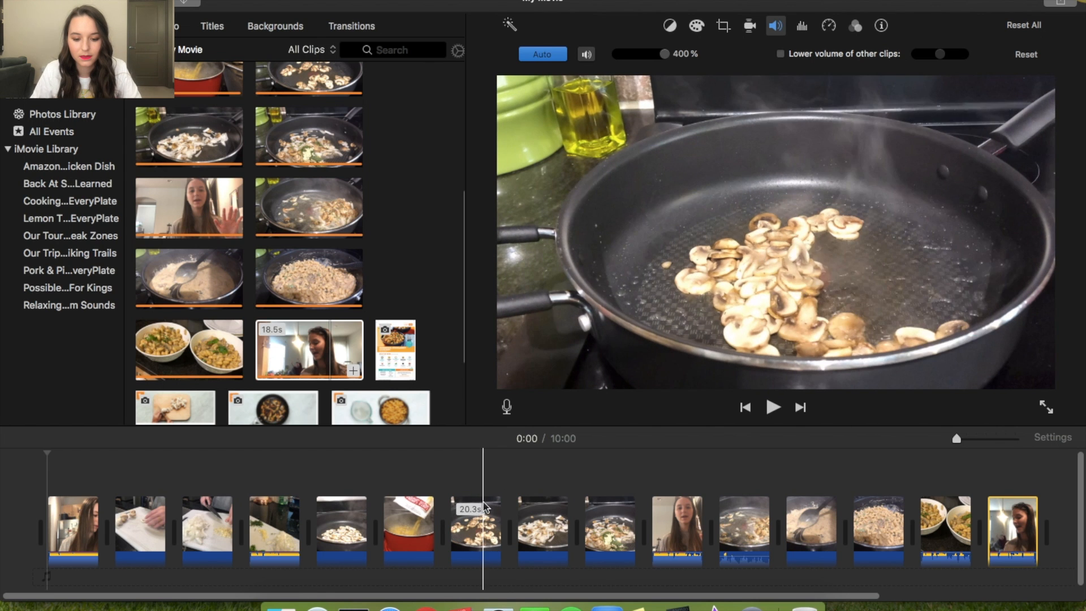
pyautogui.hscroll(5, 588, 515)
pyautogui.scroll(5, 249, 248)
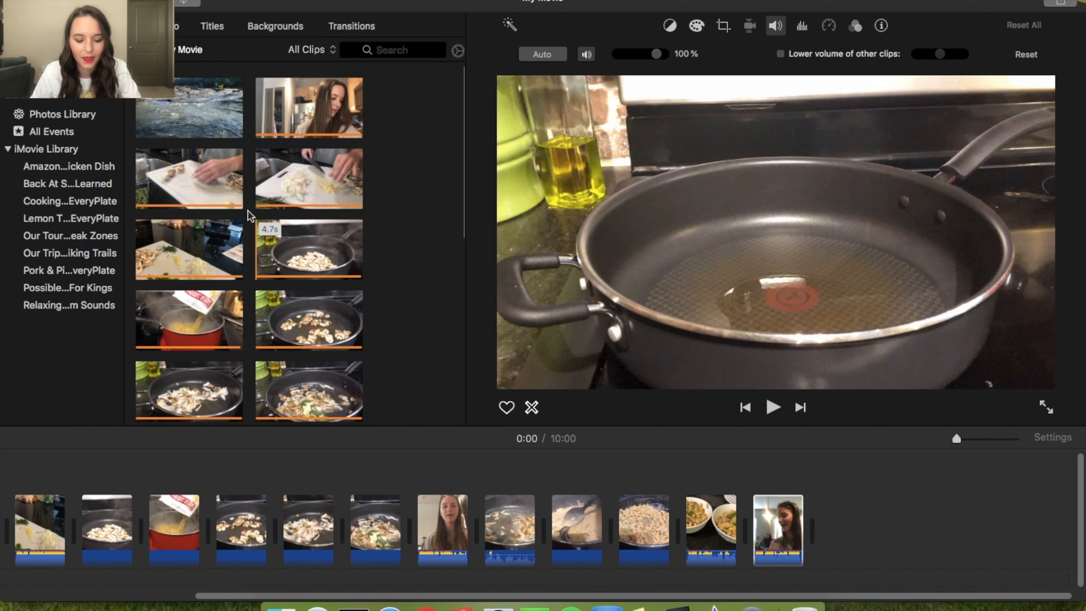
# Step: Split the opening selfie clip about 2.6 s in, just before the talking begins, and delete the part before the cut
pyautogui.hscroll(-5, 396, 537)
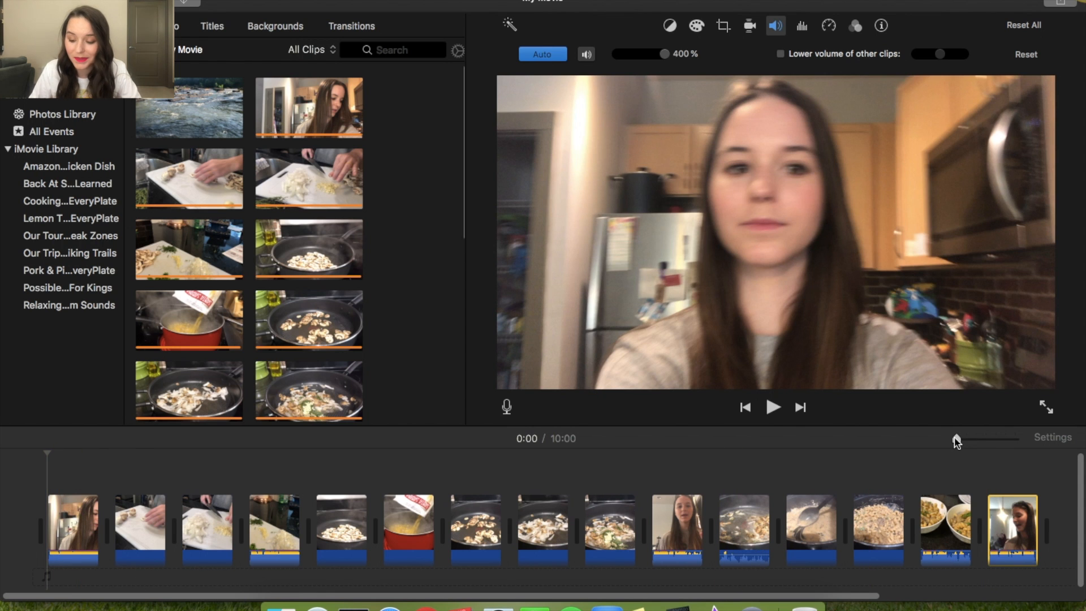
pyautogui.moveTo(956, 440); pyautogui.dragTo(1016, 439)
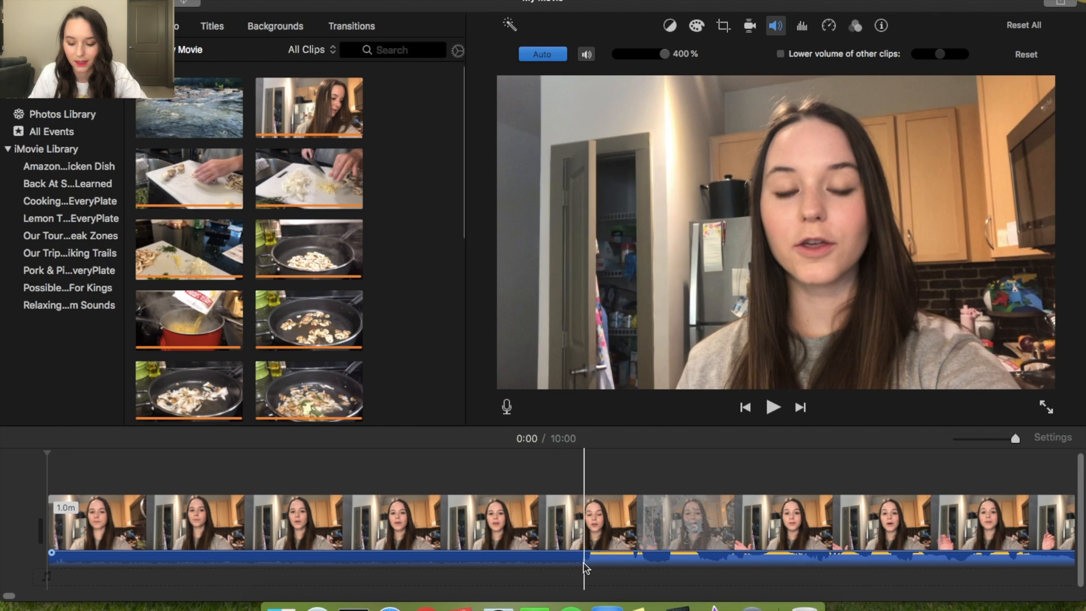
pyautogui.click(572, 570)
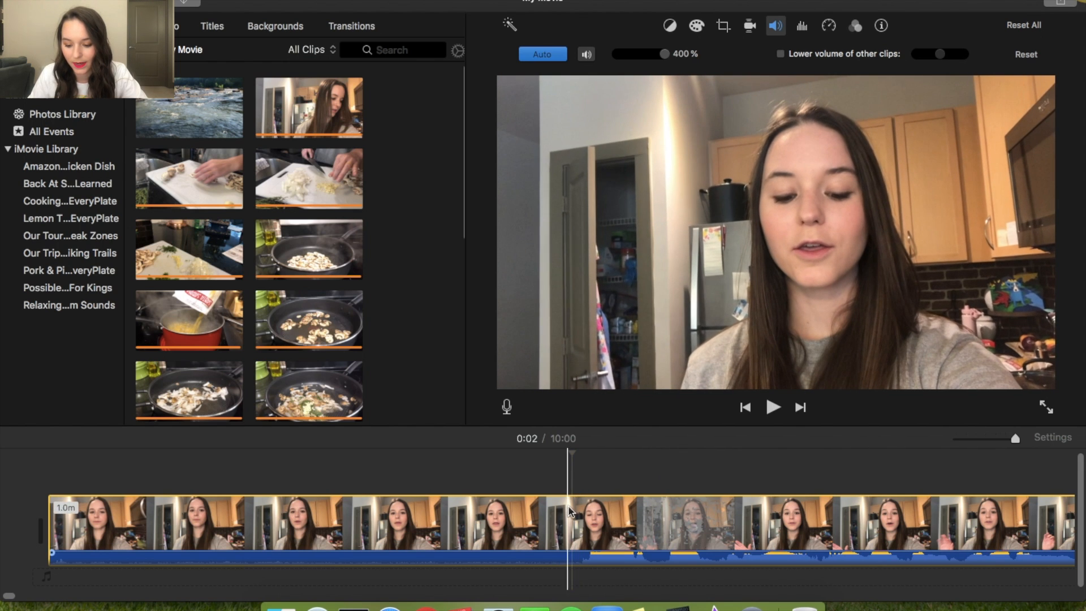
pyautogui.rightClick(573, 520)
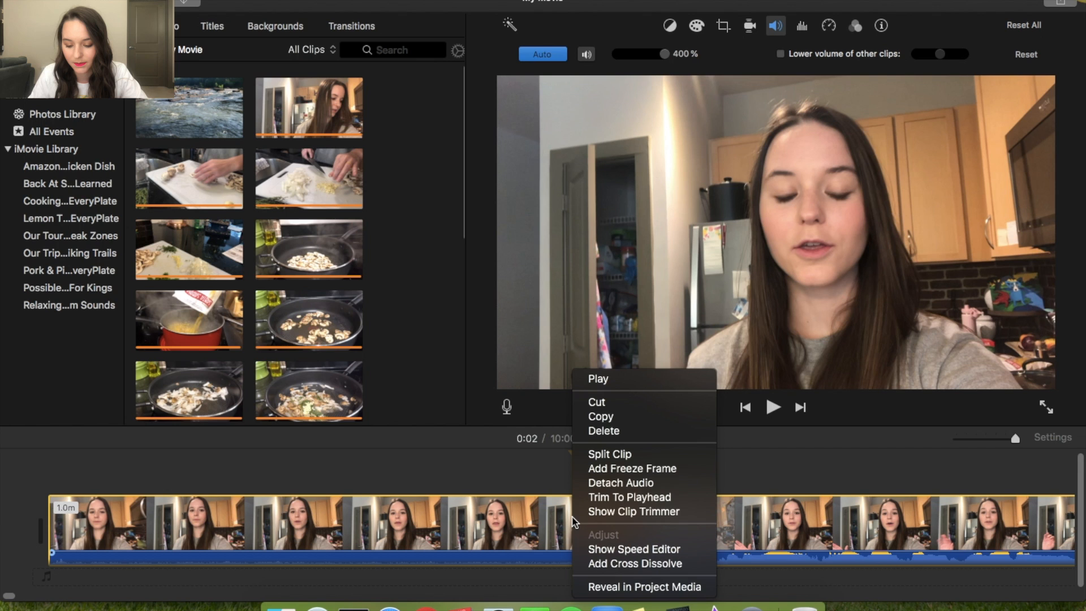
pyautogui.click(585, 457)
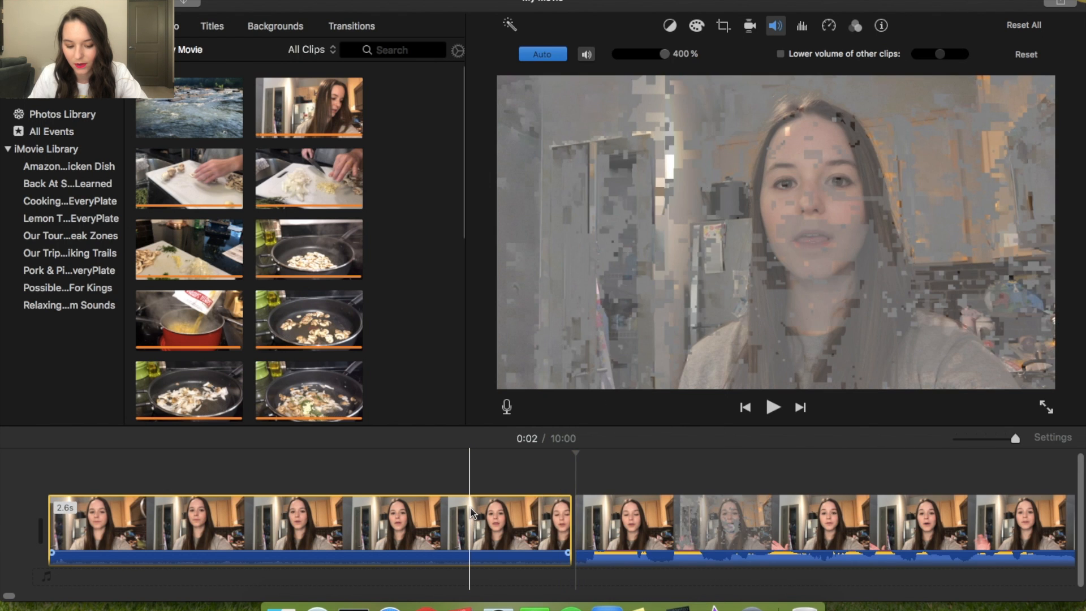
pyautogui.rightClick(472, 513)
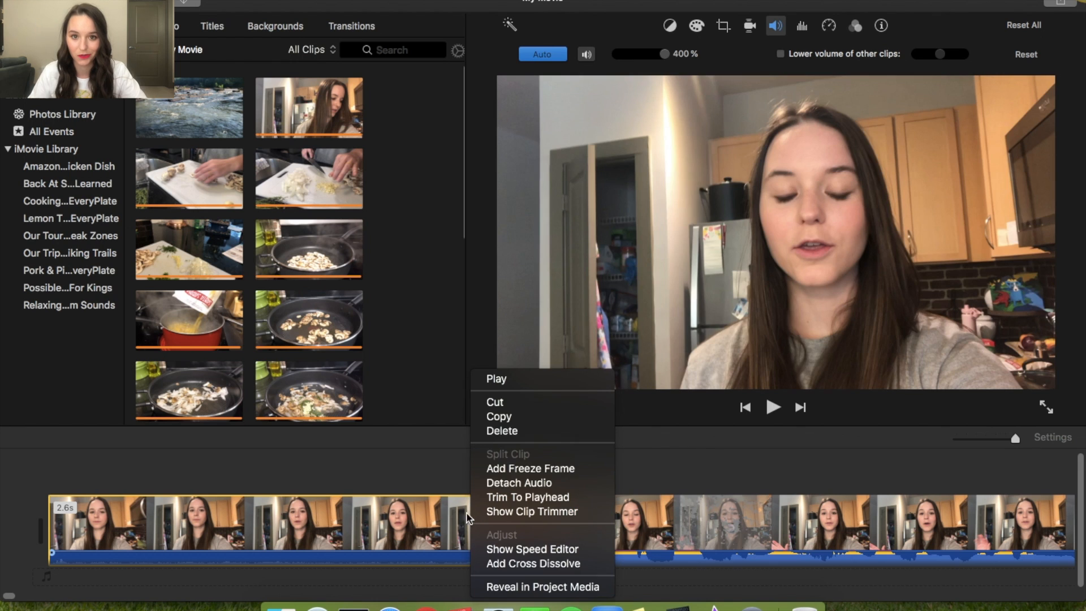
pyautogui.click(492, 430)
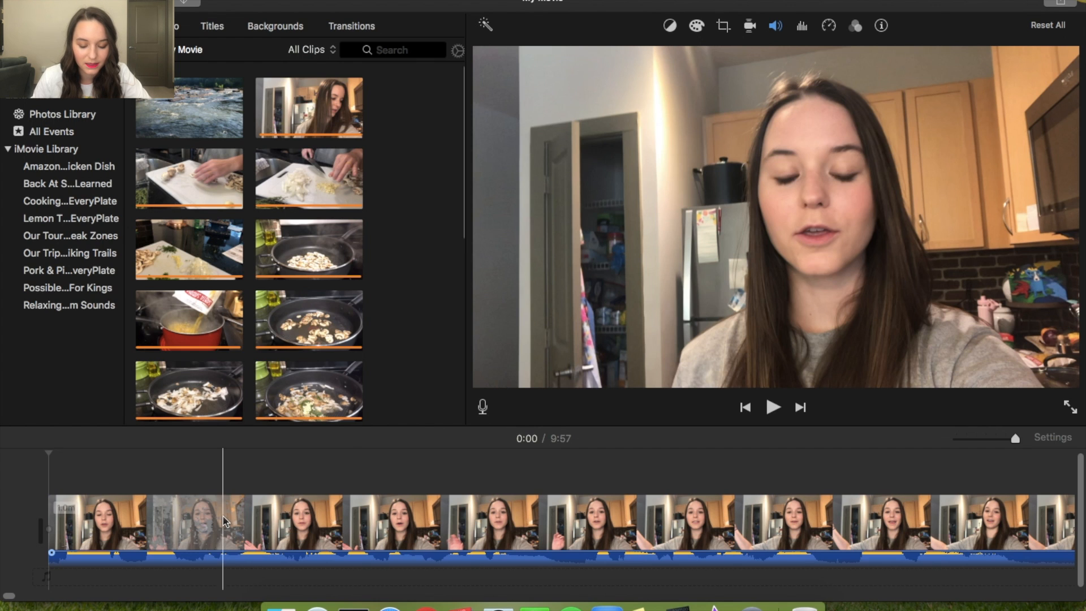
# Step: Play the opening selfie clip from the start to about 0:08 to review the introduction
pyautogui.click(35, 482)
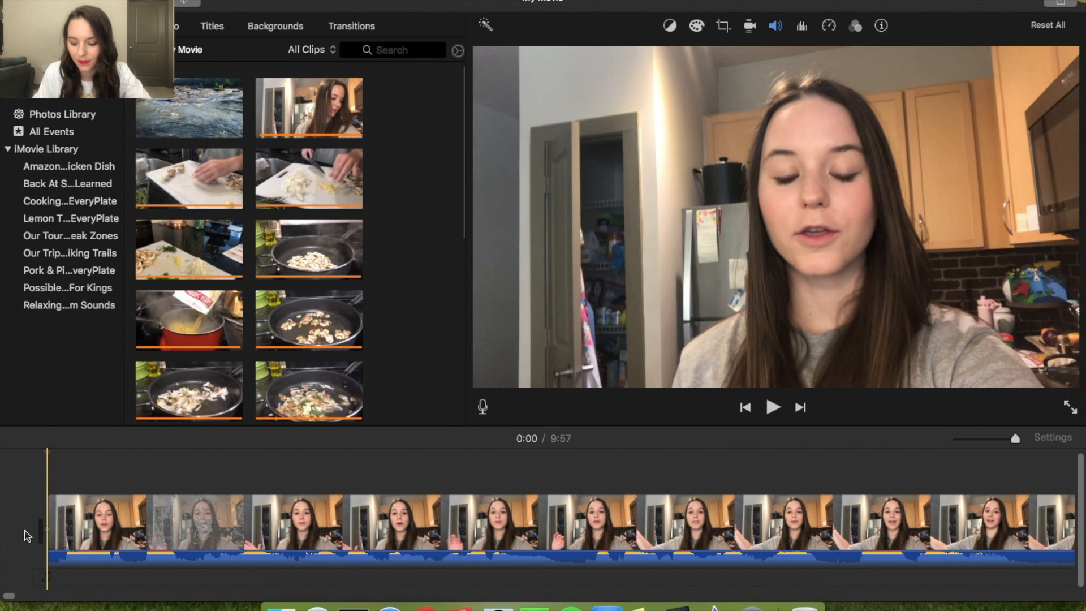
pyautogui.press('F12')
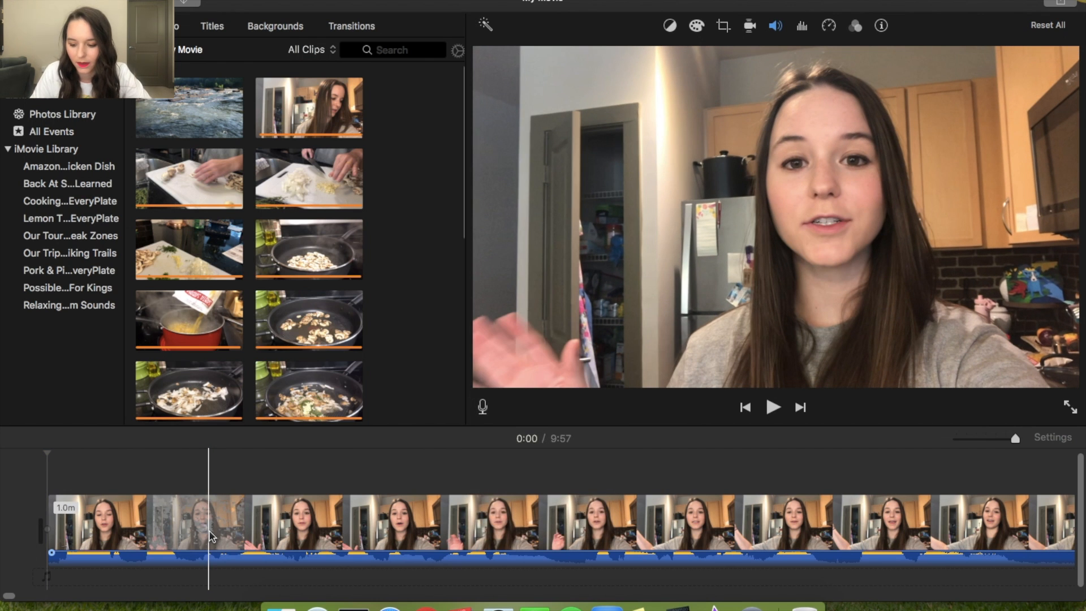
pyautogui.press('F12')
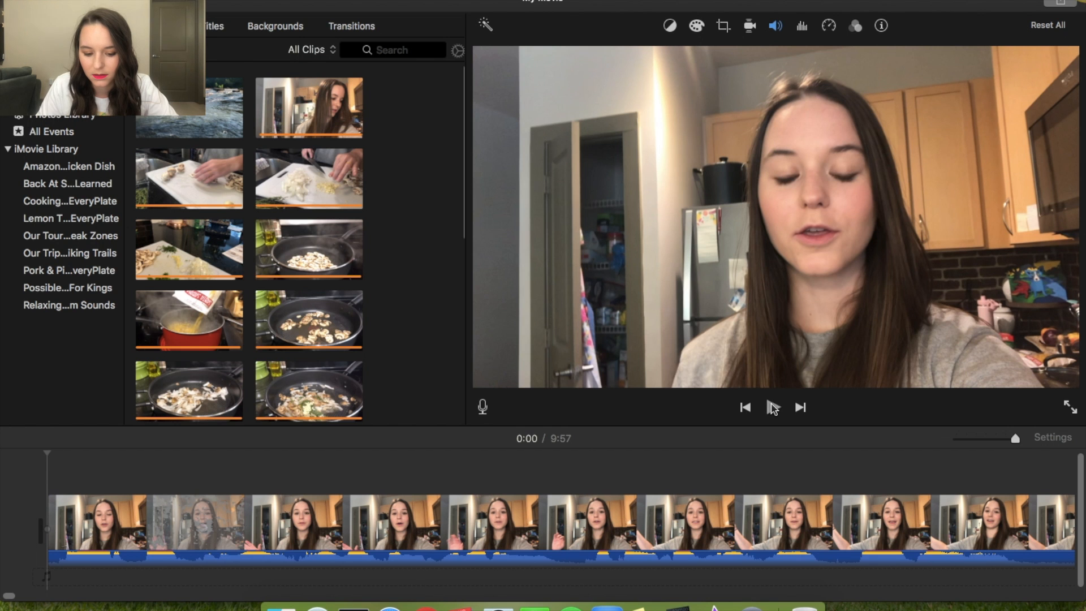
pyautogui.click(772, 408)
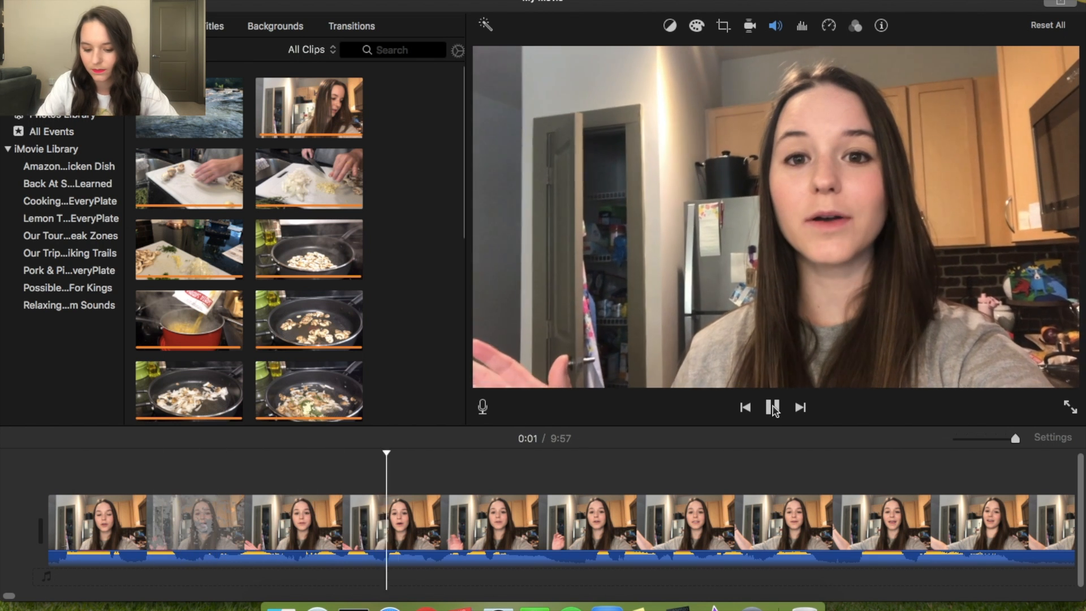
pyautogui.press('XF86AudioLowerVolume')
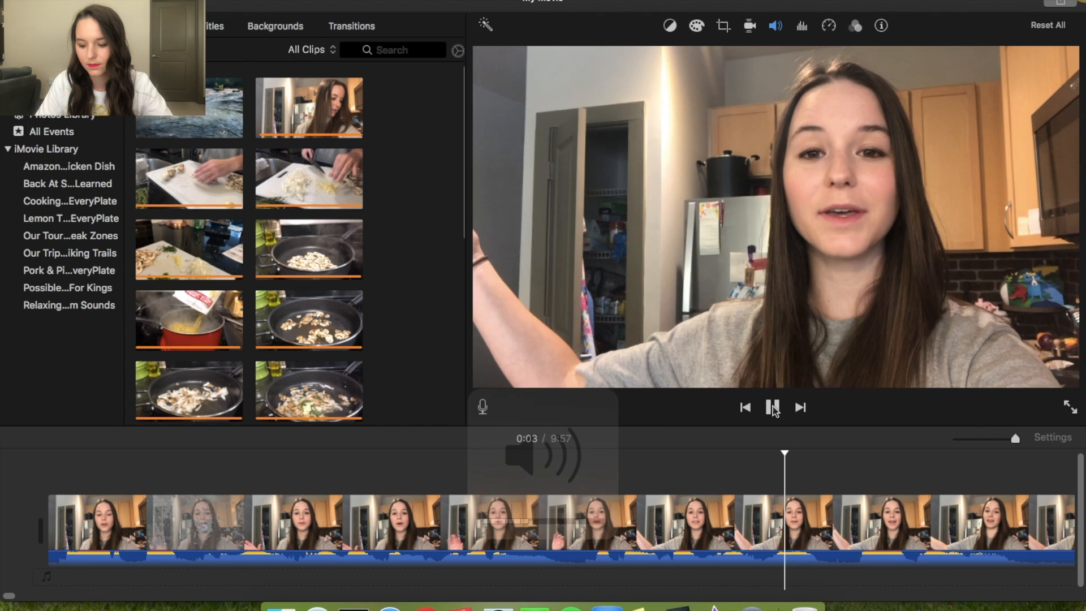
pyautogui.click(772, 408)
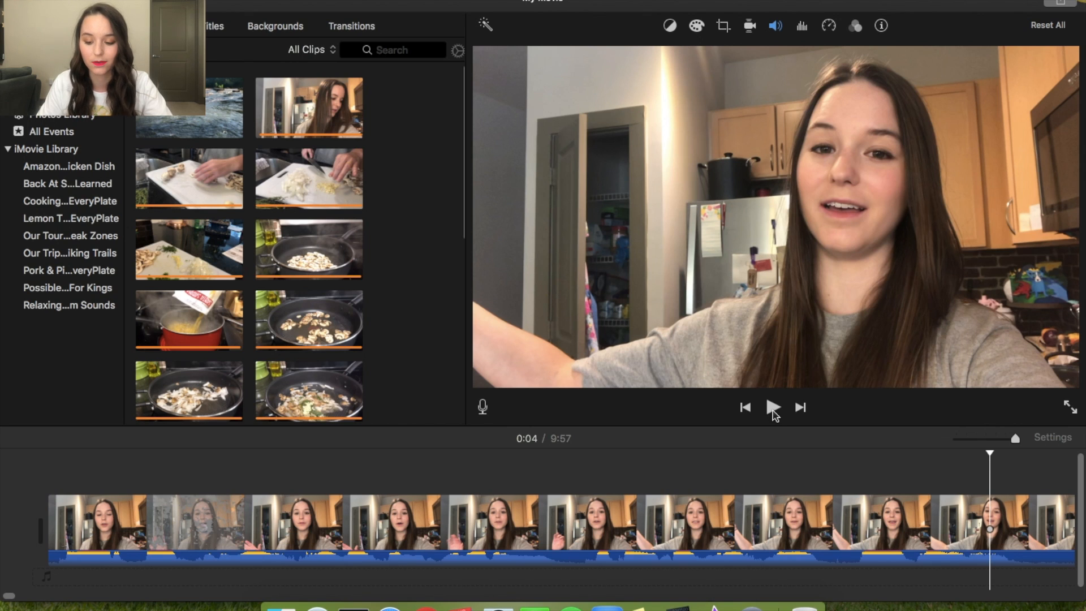
pyautogui.click(770, 409)
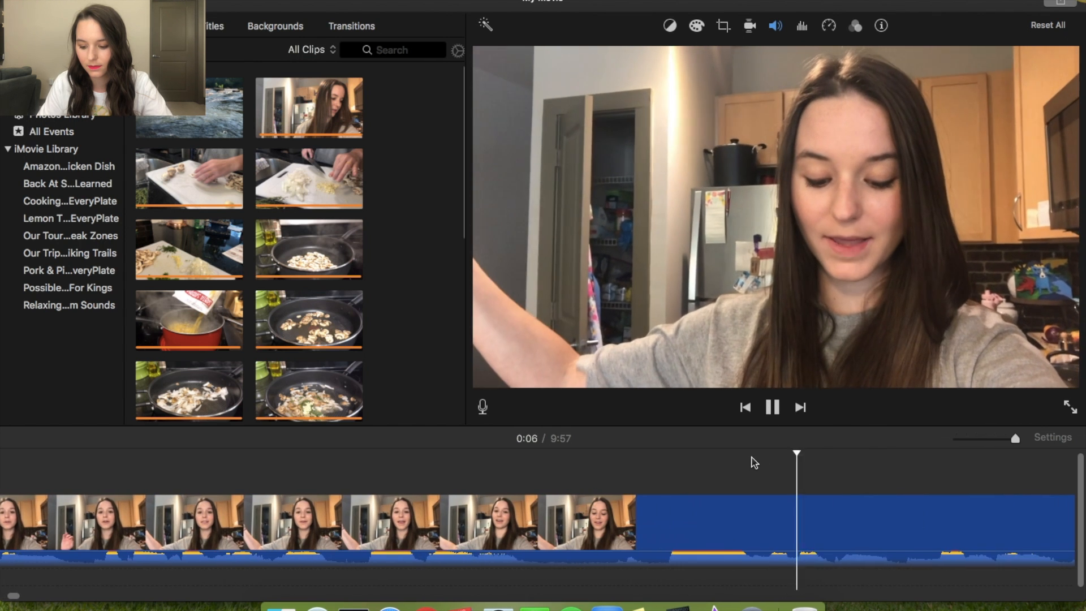
pyautogui.click(773, 409)
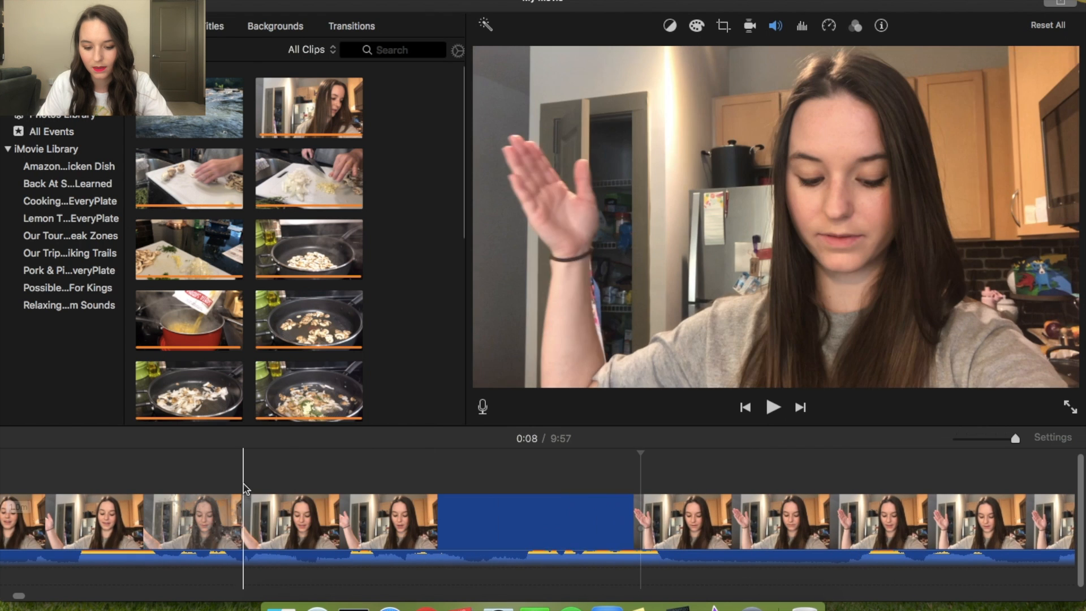
# Step: Place the Mushroom Stroganoff Cavatappi recipe card image above the selfie clip, starting at about 0:06, where the dish is introduced
pyautogui.click(244, 488)
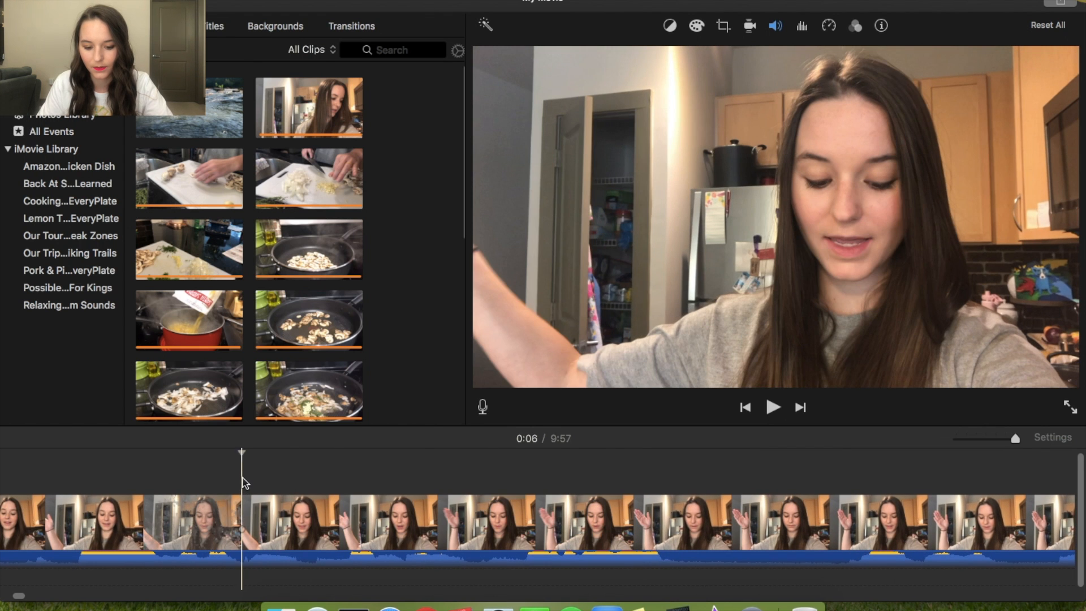
pyautogui.click(774, 407)
pyautogui.click(774, 407)
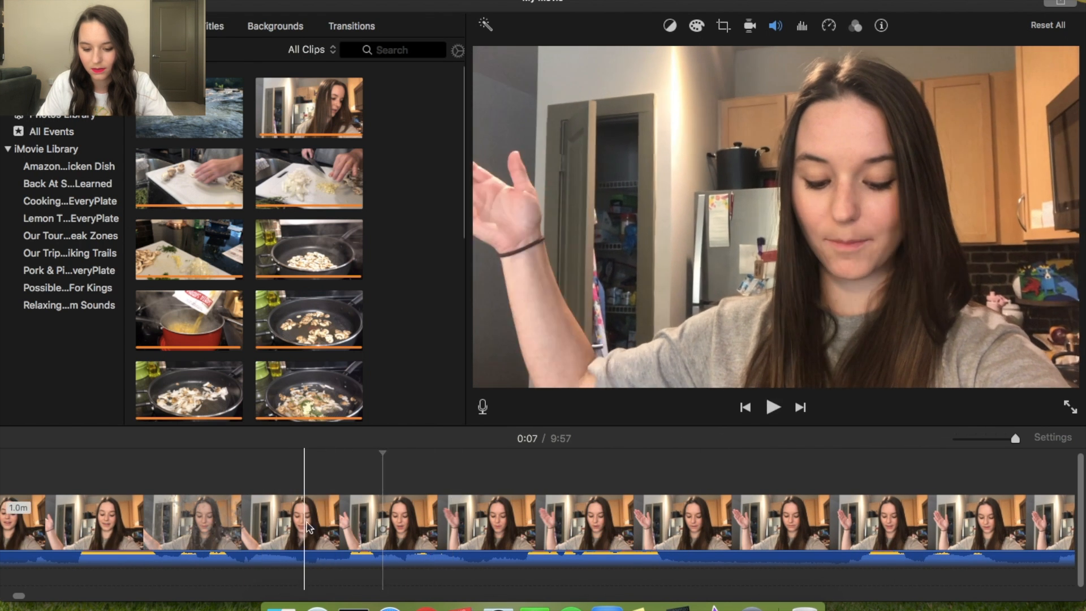
pyautogui.click(312, 524)
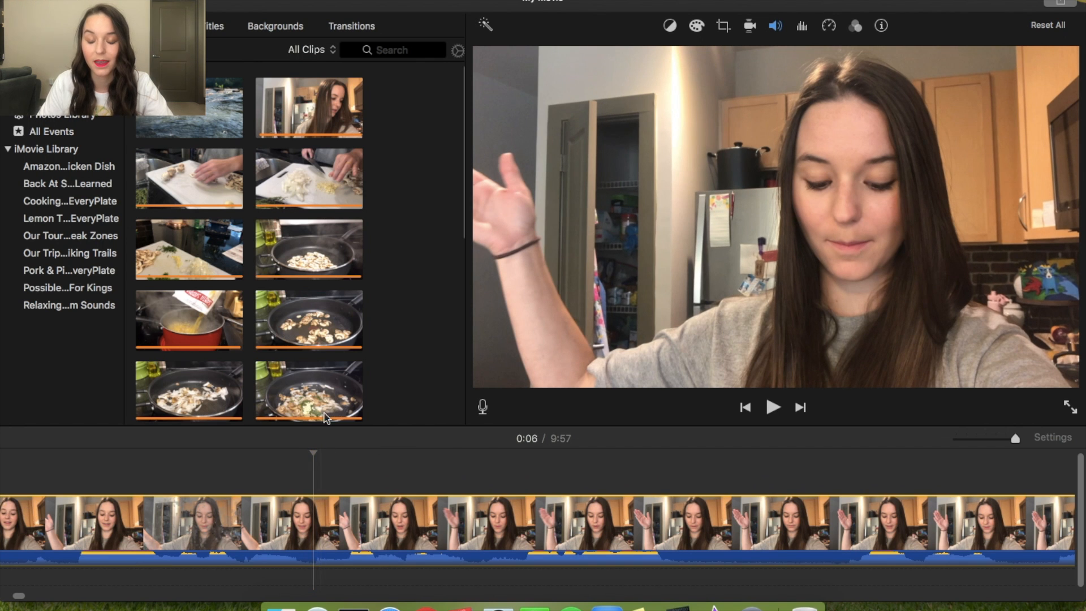
pyautogui.scroll(-5, 325, 396)
pyautogui.click(309, 234)
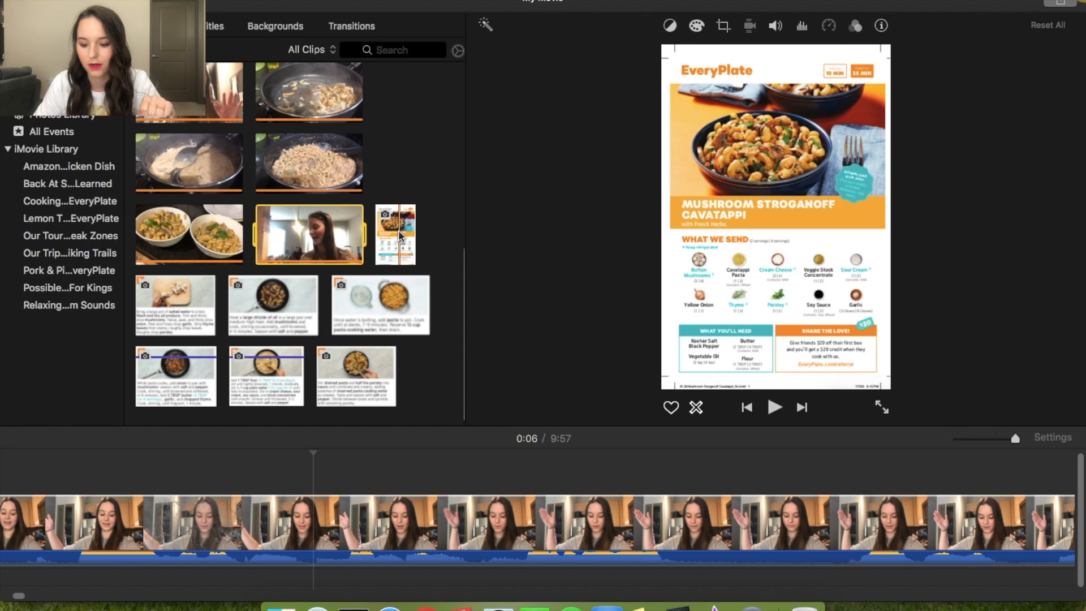
pyautogui.moveTo(400, 237); pyautogui.dragTo(315, 466)
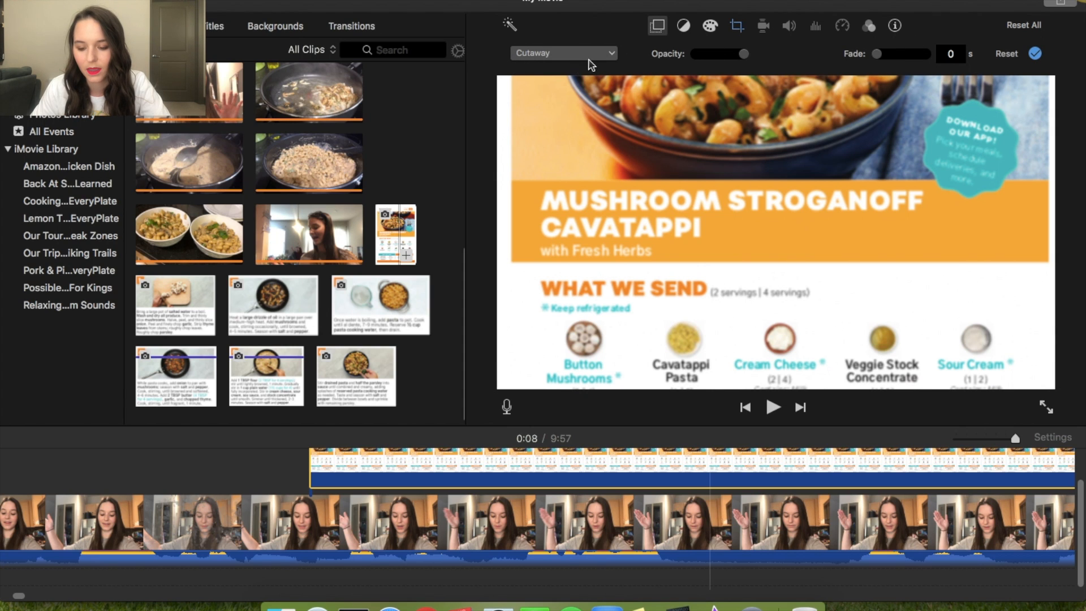
# Step: Try the recipe card overlay as Green/Blue Screen, Split Screen and Picture in Picture, and return it to Cutaway
pyautogui.click(605, 57)
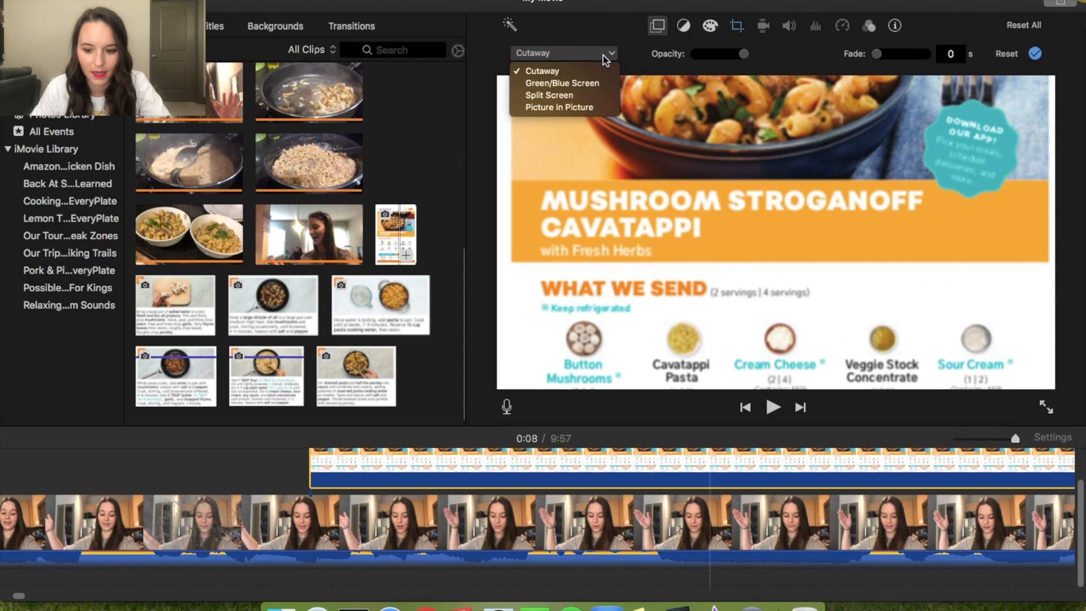
pyautogui.click(587, 87)
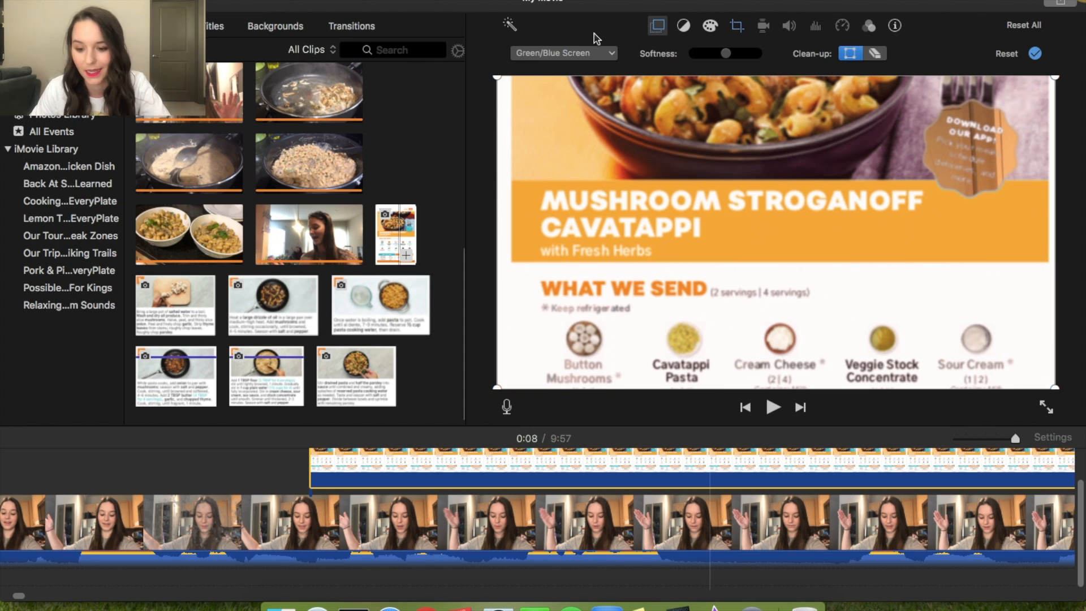
pyautogui.click(585, 53)
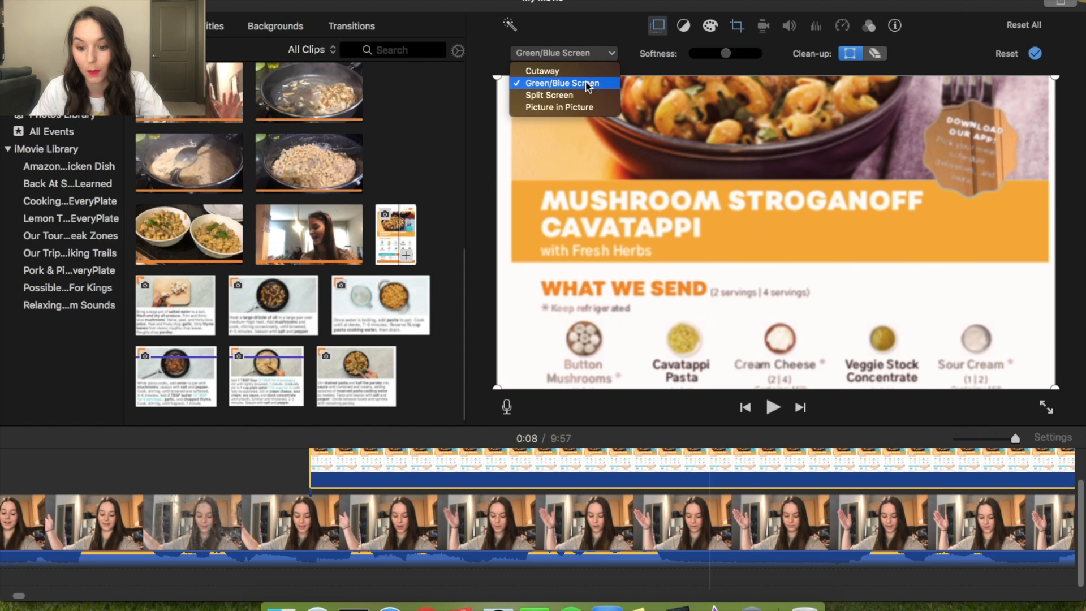
pyautogui.click(587, 99)
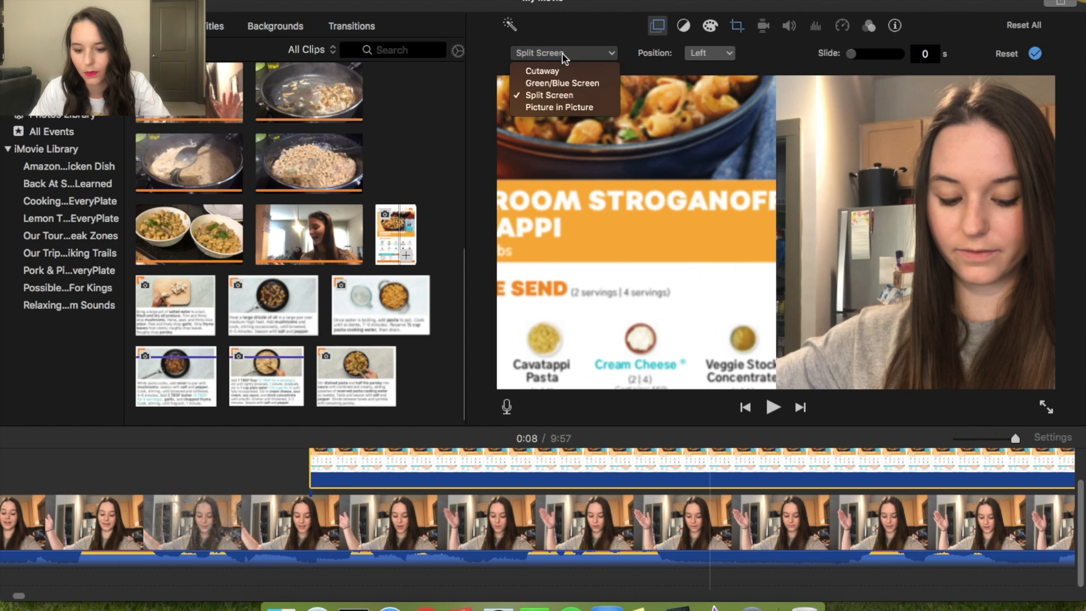
pyautogui.click(557, 107)
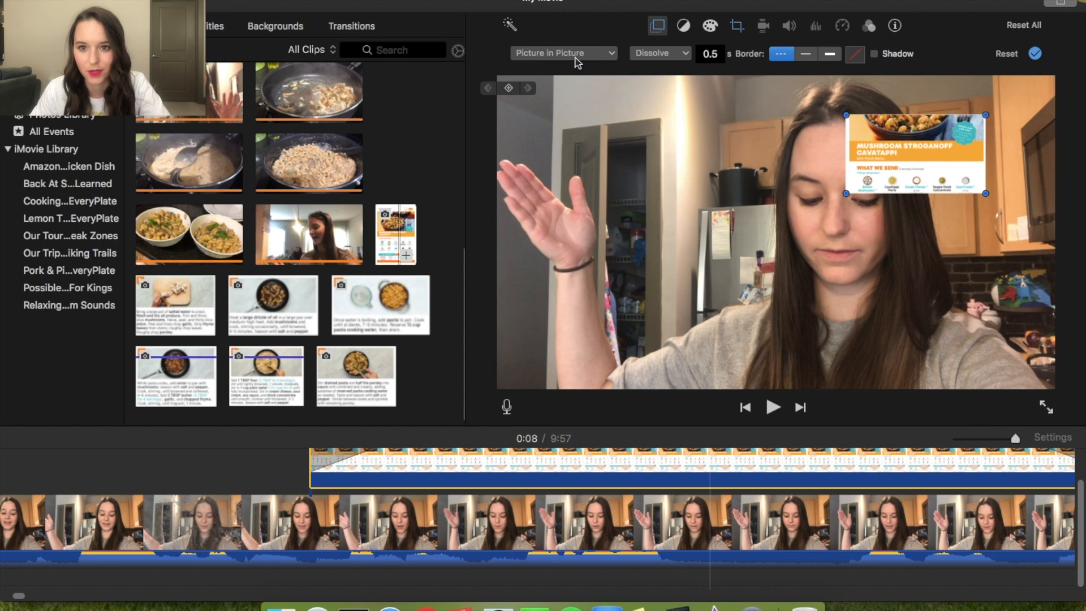
pyautogui.click(577, 53)
pyautogui.click(563, 69)
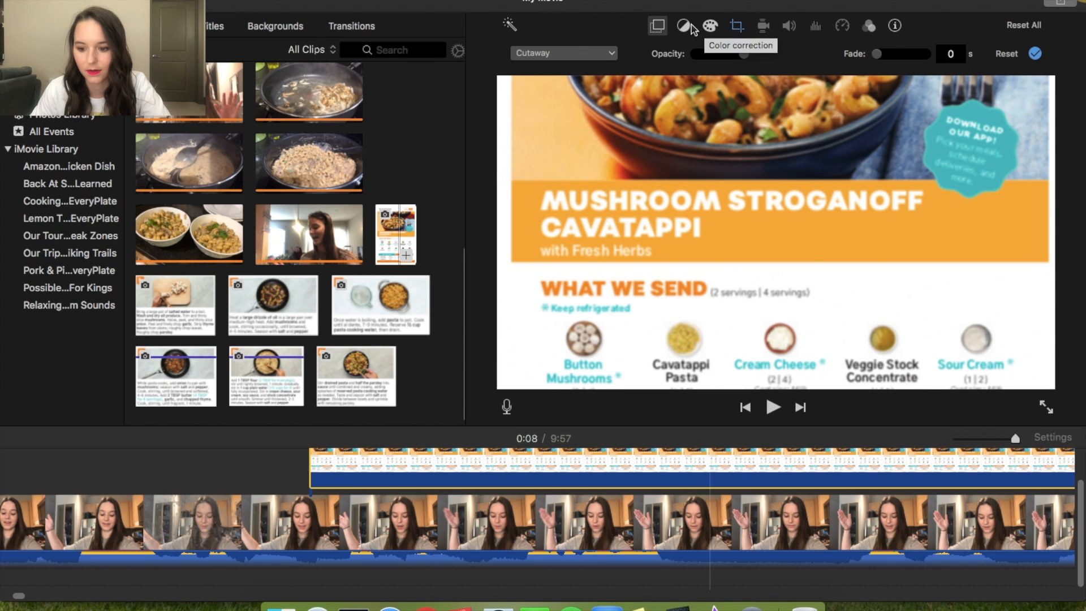
# Step: Set the recipe card's crop style to Fit so the whole card fits in the frame
pyautogui.click(660, 29)
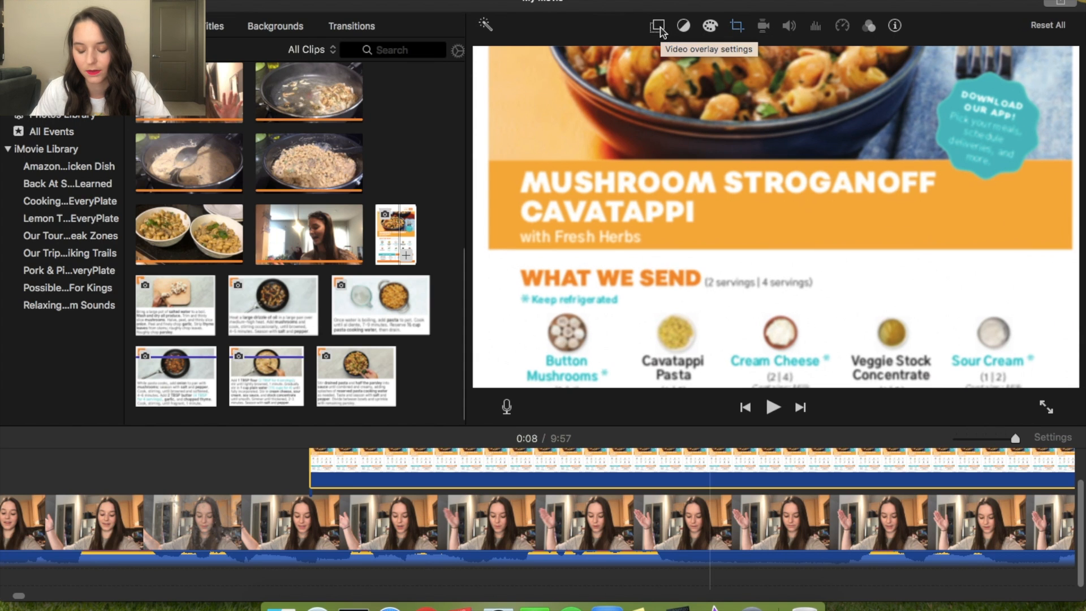
pyautogui.click(659, 29)
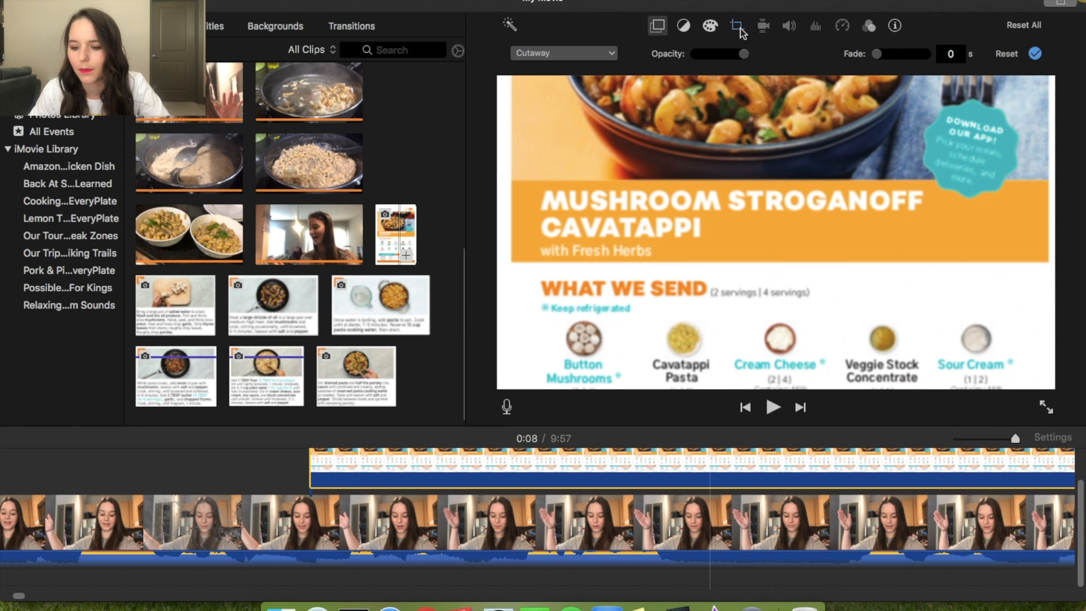
pyautogui.click(736, 26)
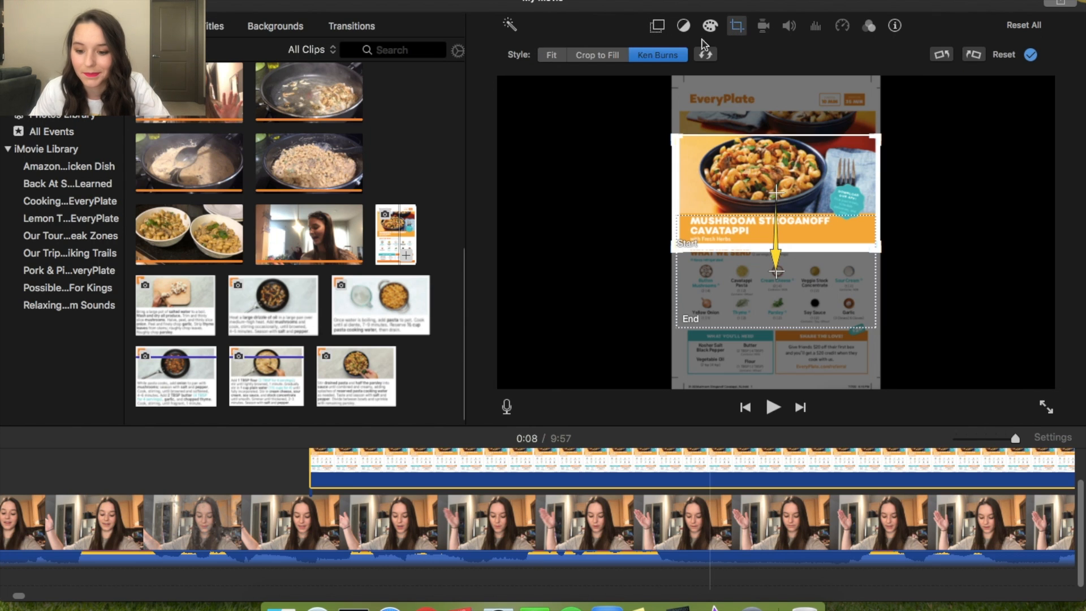
pyautogui.click(553, 56)
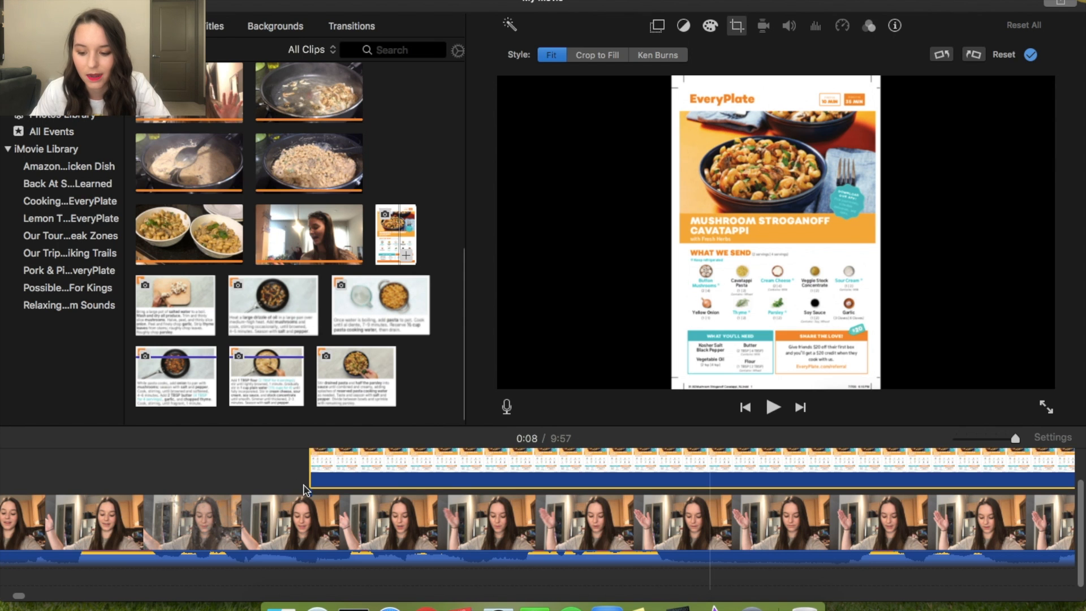
# Step: Play the movie from just before the recipe card to about 0:21 to check the overlay and look for unwanted footage
pyautogui.click(200, 484)
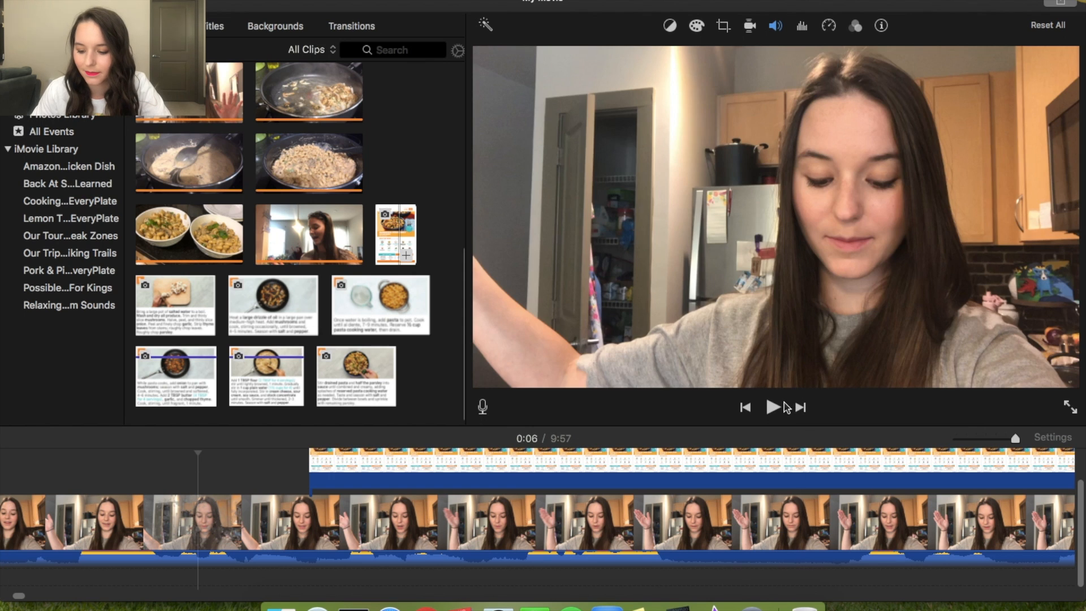
pyautogui.click(775, 411)
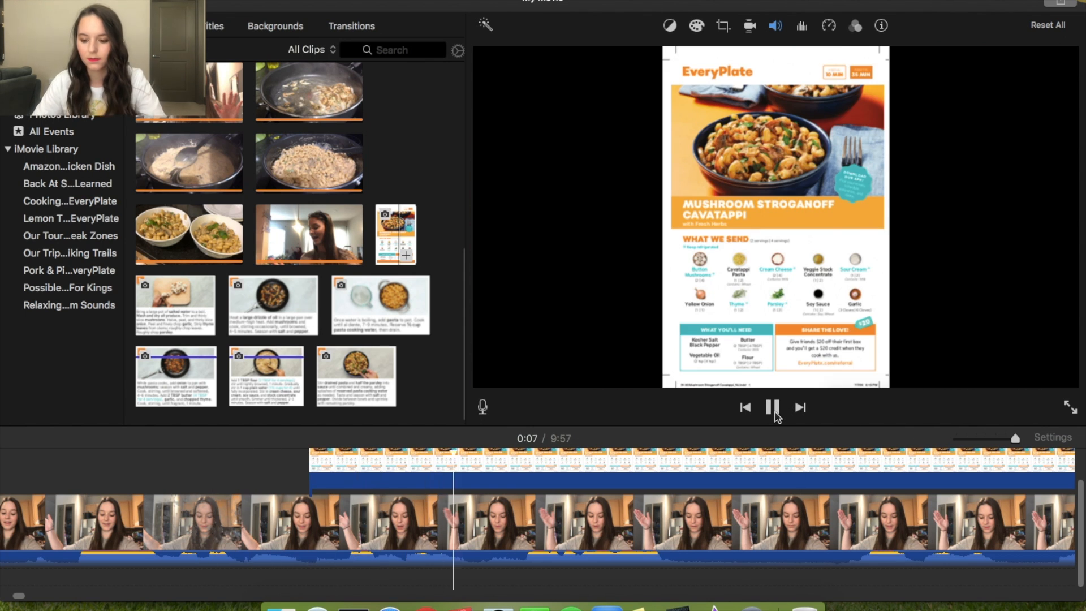
pyautogui.hscroll(5, 774, 479)
pyautogui.hscroll(5, 775, 479)
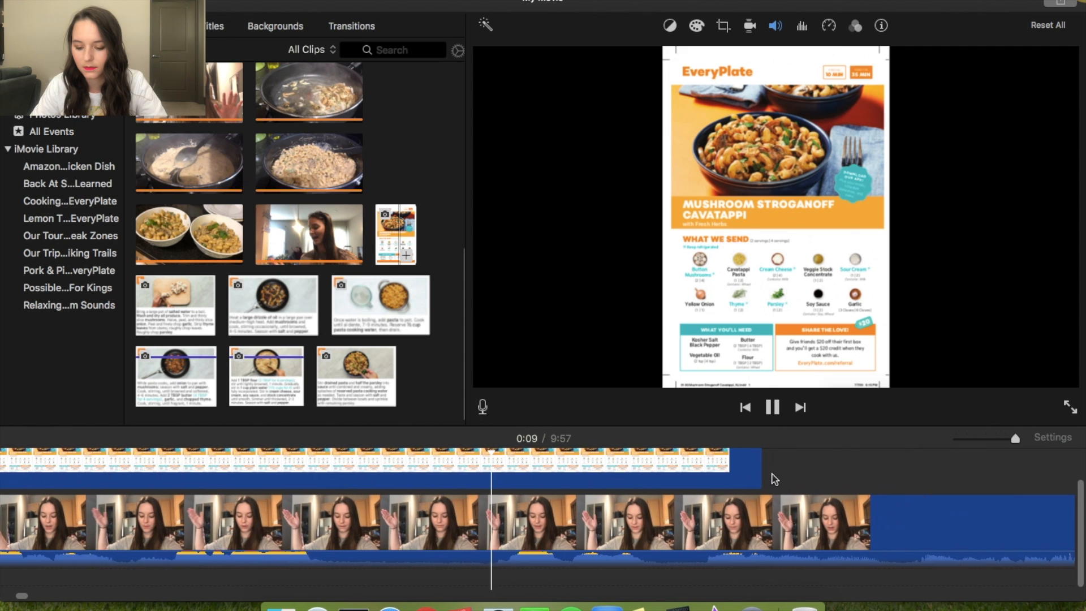
pyautogui.hscroll(10, 775, 477)
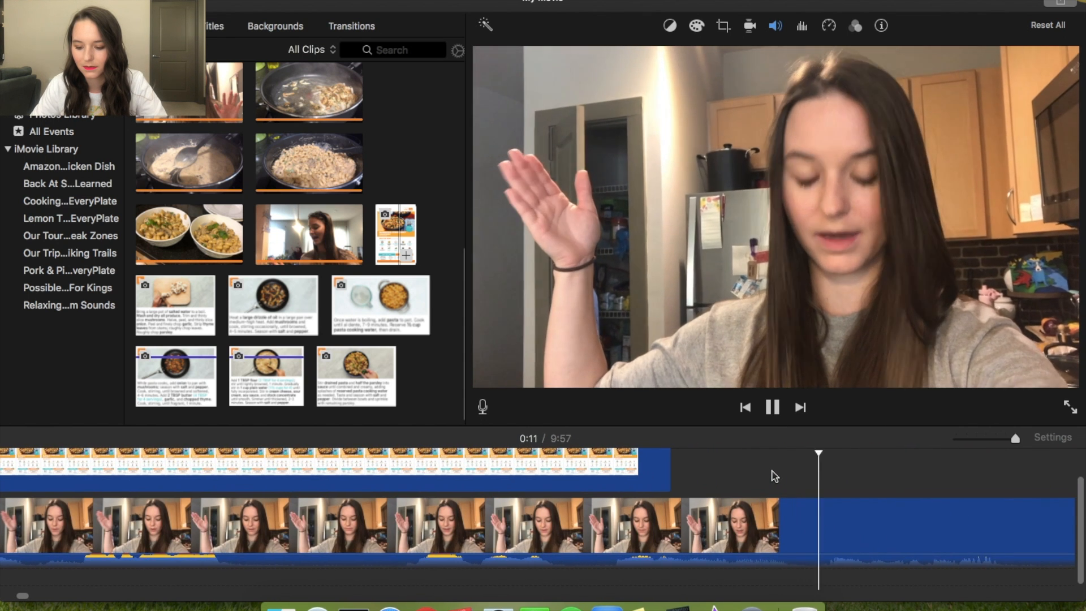
pyautogui.hscroll(3, 775, 478)
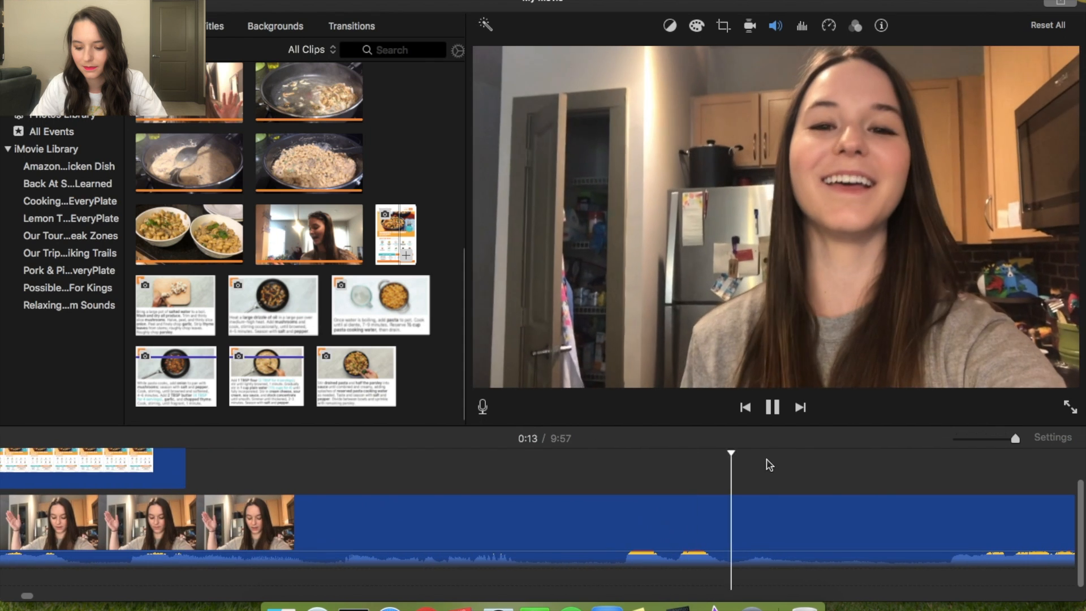
pyautogui.hscroll(8, 778, 497)
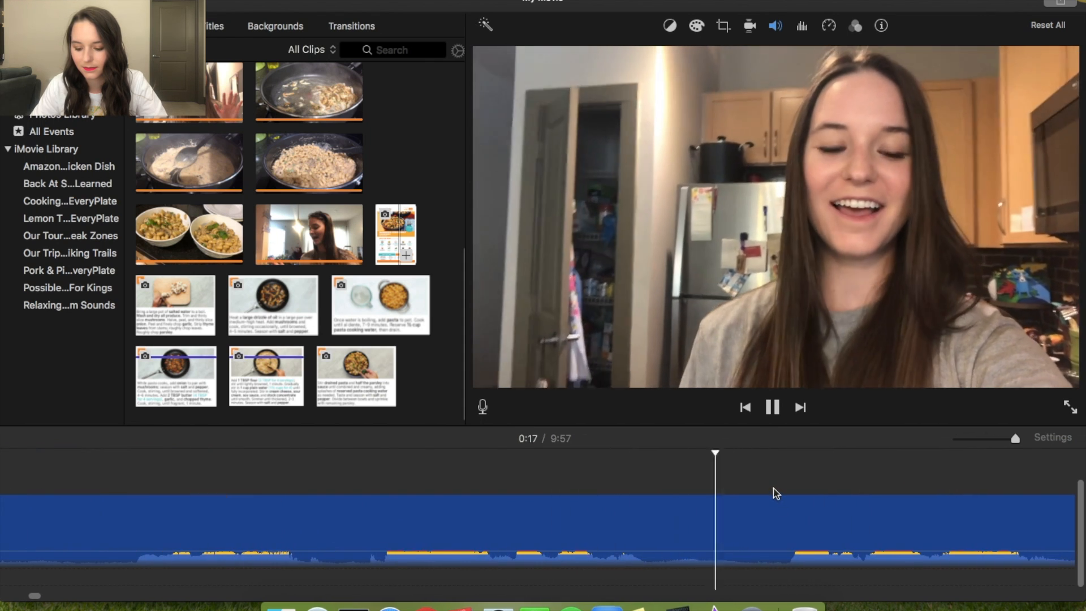
pyautogui.hscroll(10, 775, 492)
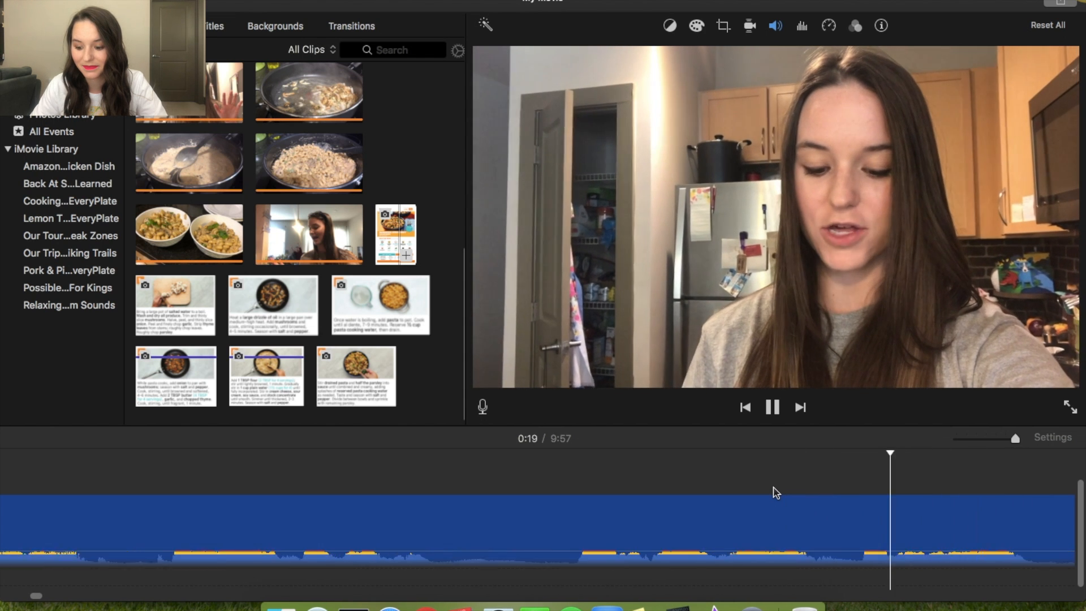
pyautogui.click(771, 407)
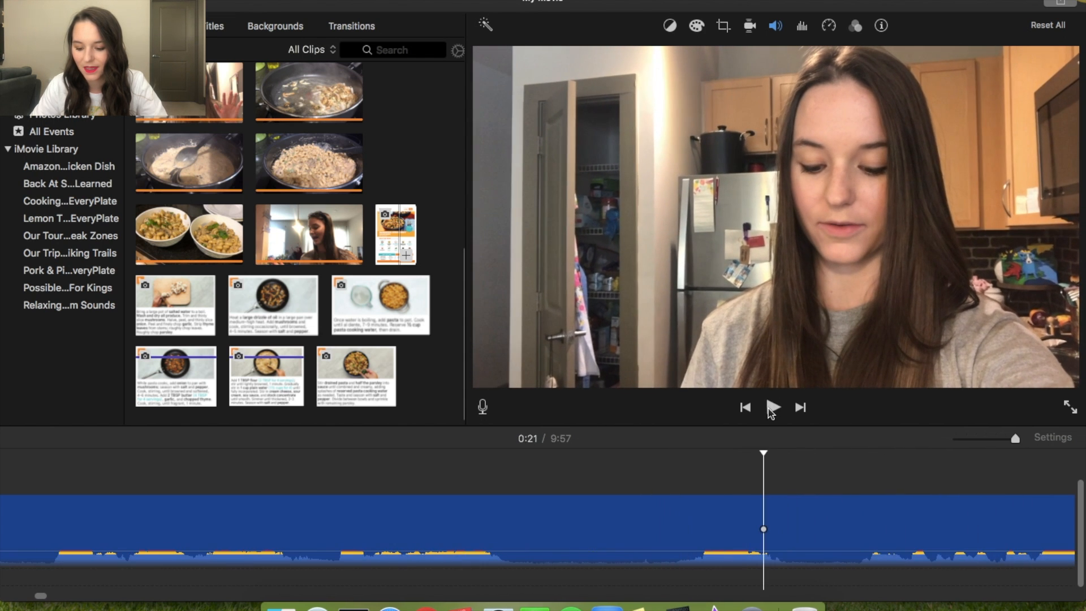
# Step: Split the selfie clip on both sides of the silent pause around 0:20 and delete the short piece between the cuts
pyautogui.click(512, 552)
pyautogui.rightClick(512, 552)
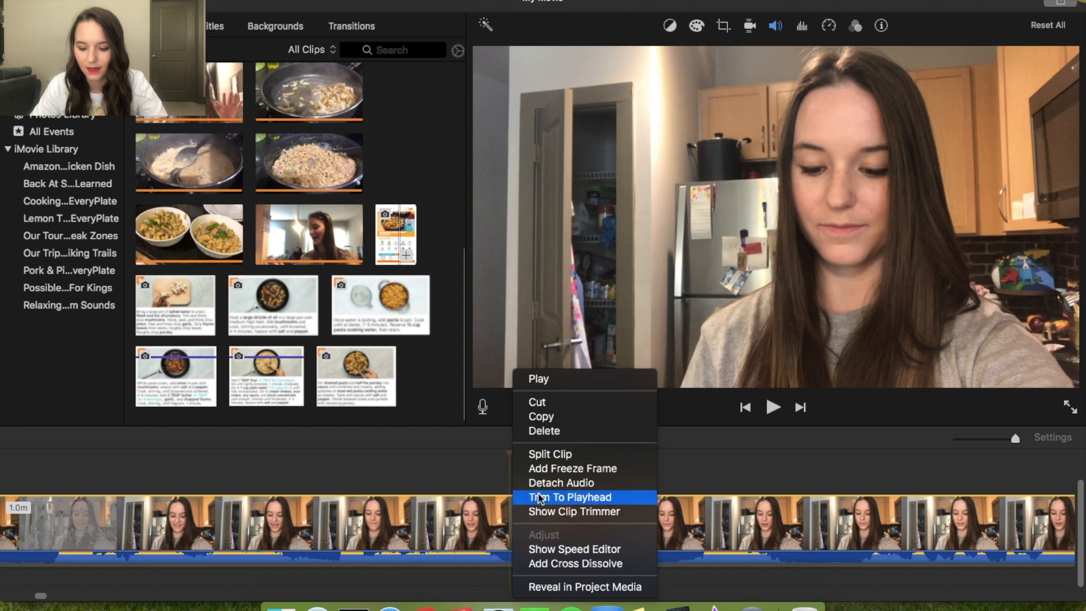
pyautogui.click(548, 454)
pyautogui.click(659, 526)
pyautogui.rightClick(660, 526)
pyautogui.click(695, 454)
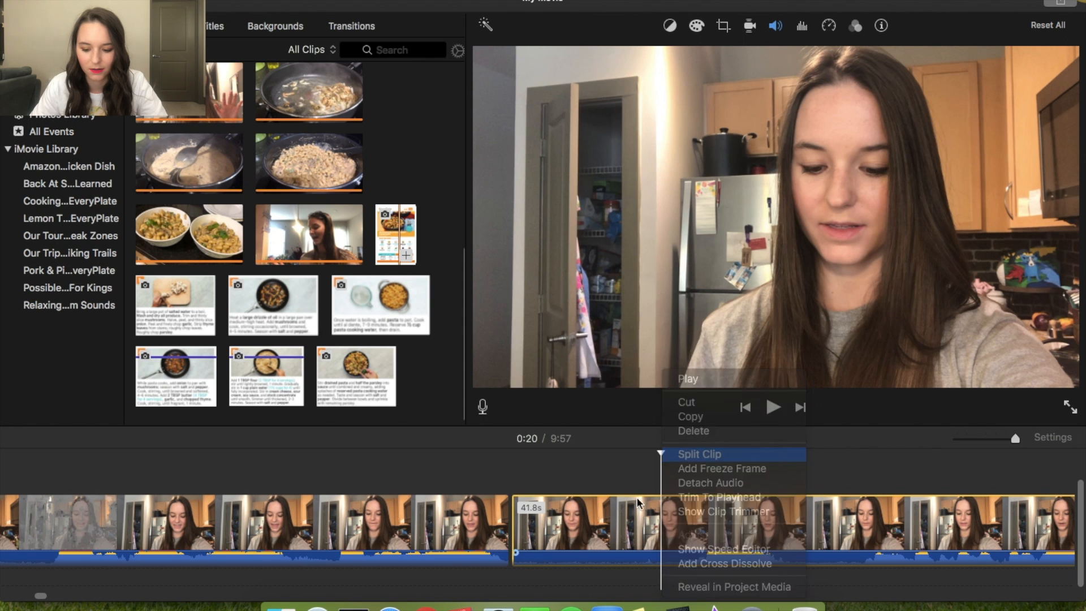
pyautogui.rightClick(621, 523)
pyautogui.click(658, 435)
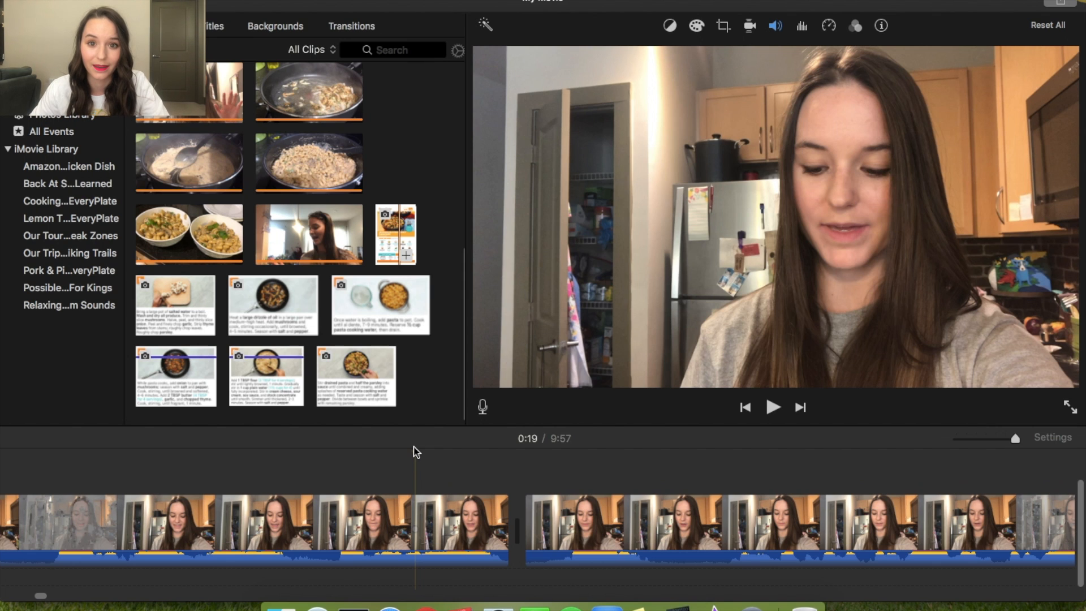
# Step: Split the selfie clip on both sides of the pause around 0:30 and delete the short piece between the cuts
pyautogui.click(771, 408)
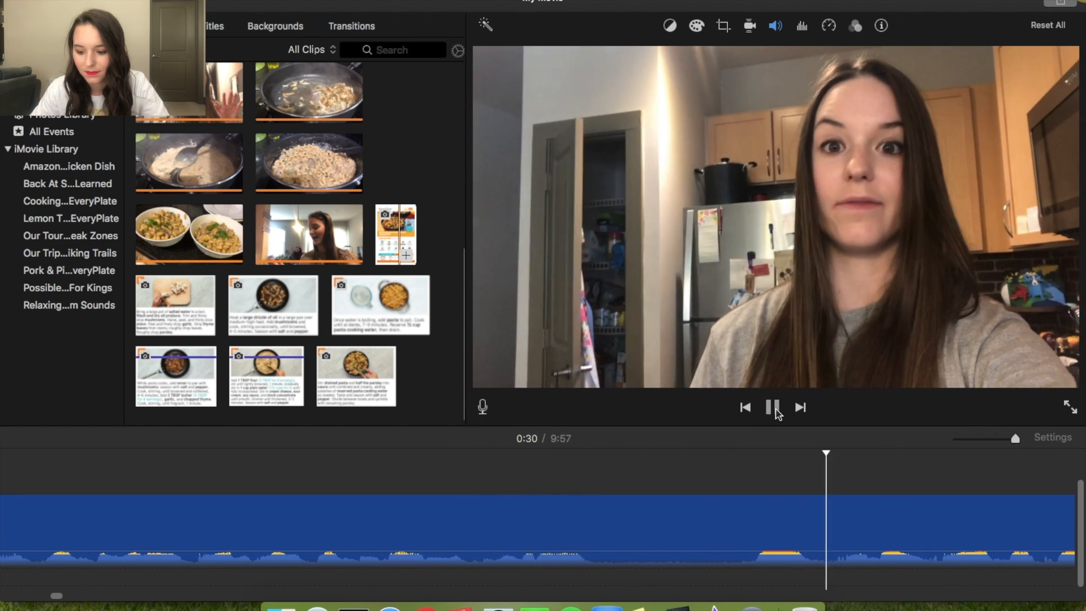
pyautogui.click(772, 407)
pyautogui.click(596, 538)
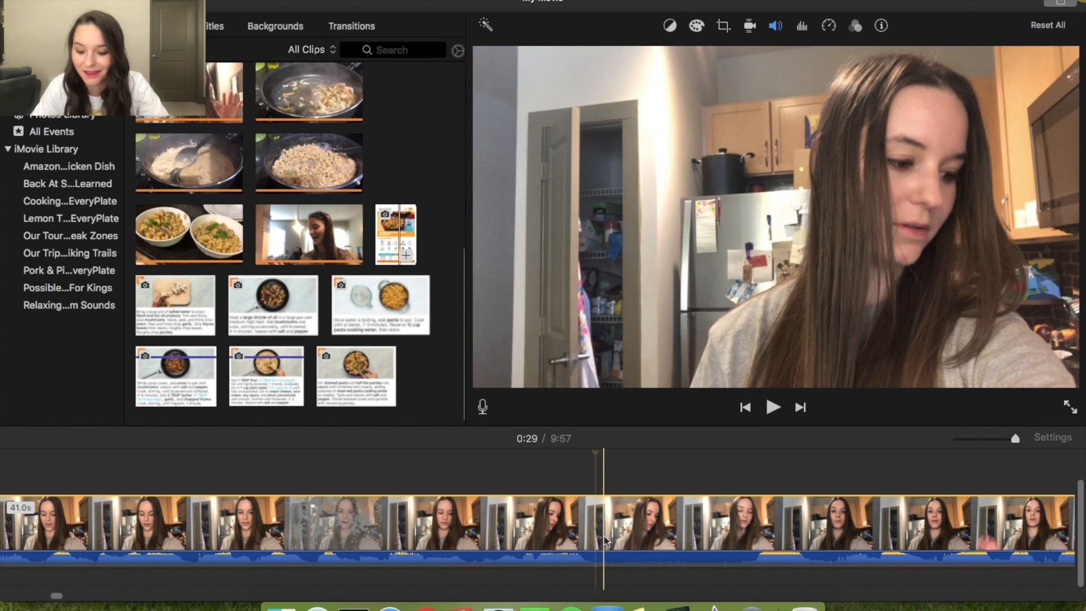
pyautogui.rightClick(597, 552)
pyautogui.click(604, 459)
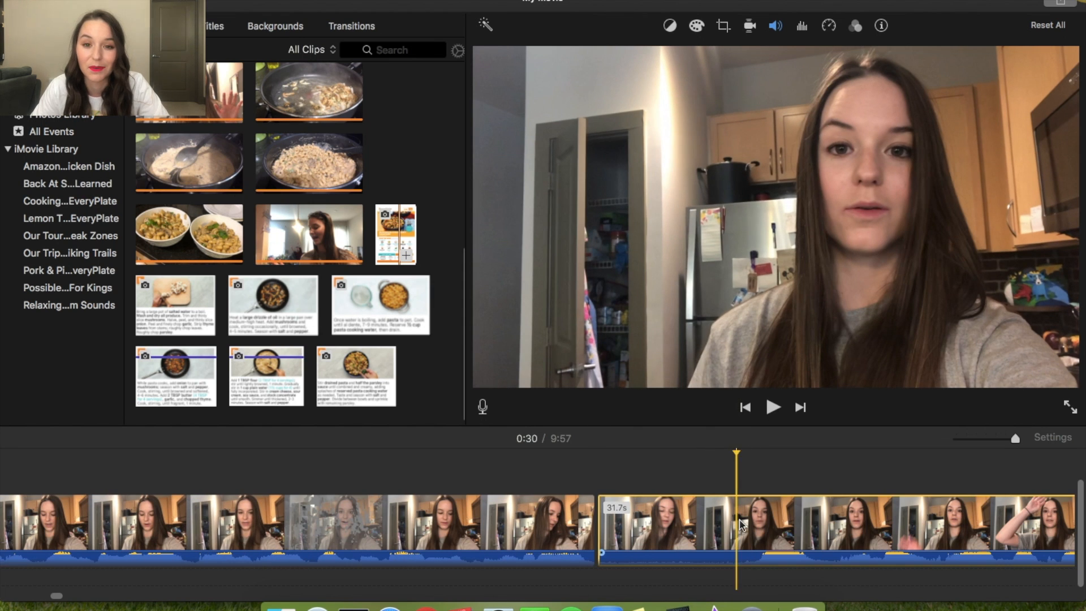
pyautogui.rightClick(736, 546)
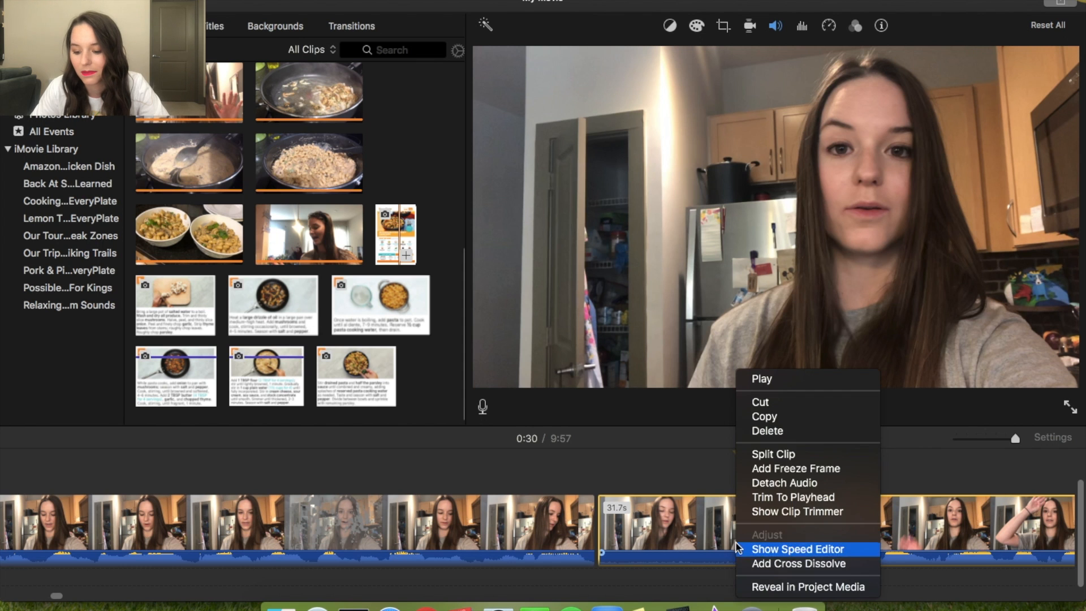
pyautogui.click(758, 468)
pyautogui.rightClick(688, 515)
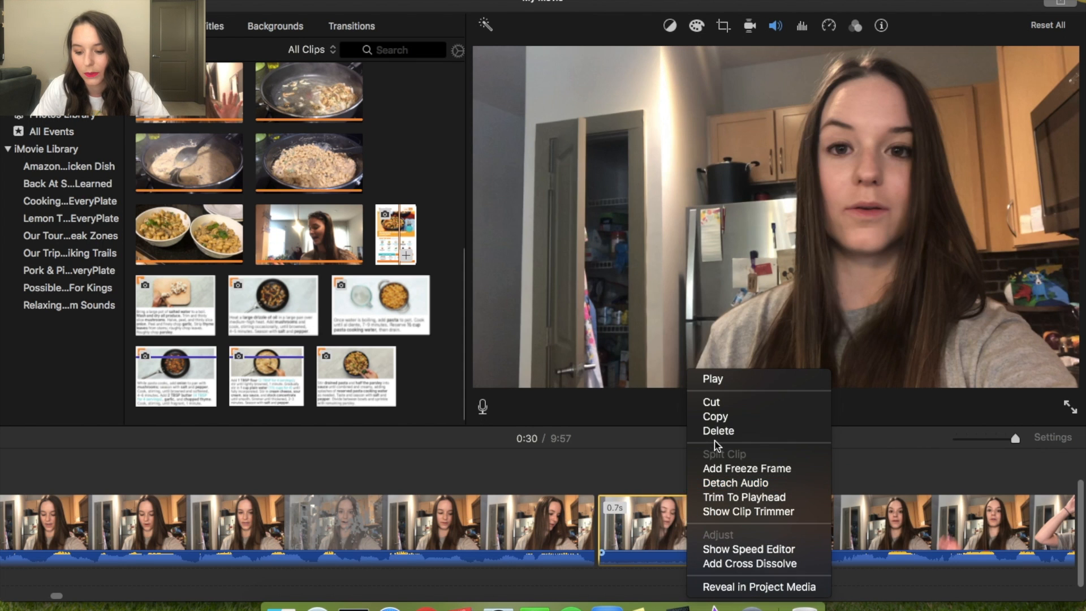
pyautogui.click(730, 431)
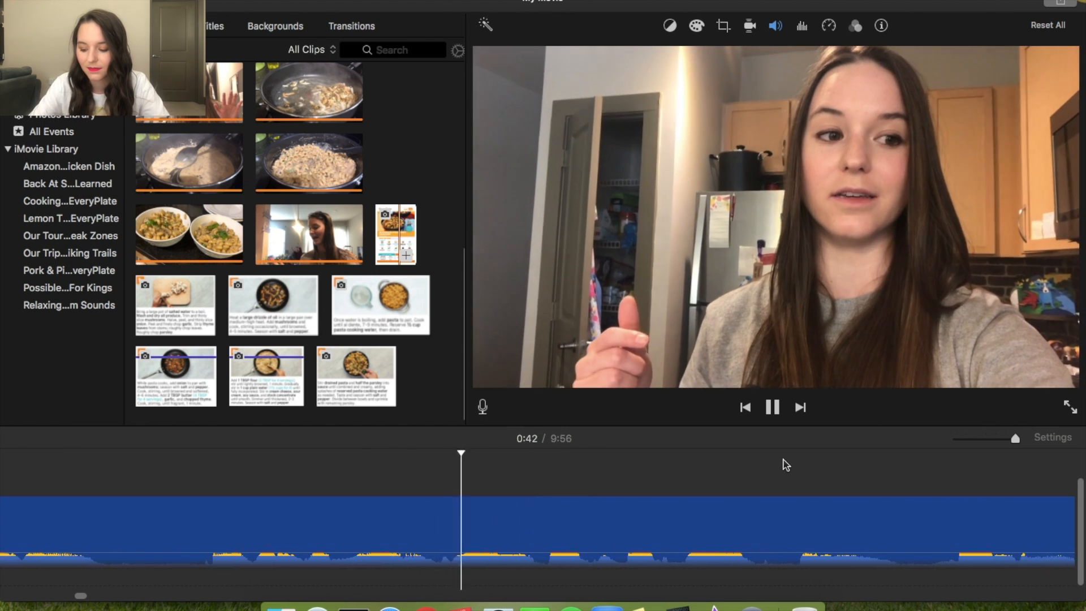
# Step: Play the selfie footage on to about 0:59 and trim the silent end off the clip before the mushroom-cutting footage
pyautogui.press('XF86AudioRaiseVolume')
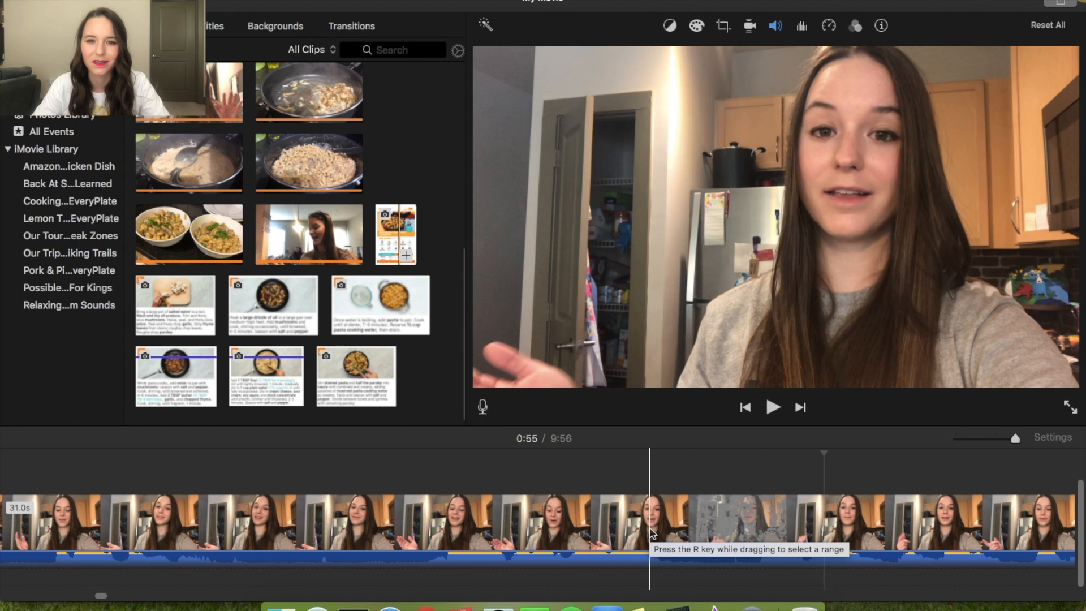
pyautogui.hscroll(5, 832, 465)
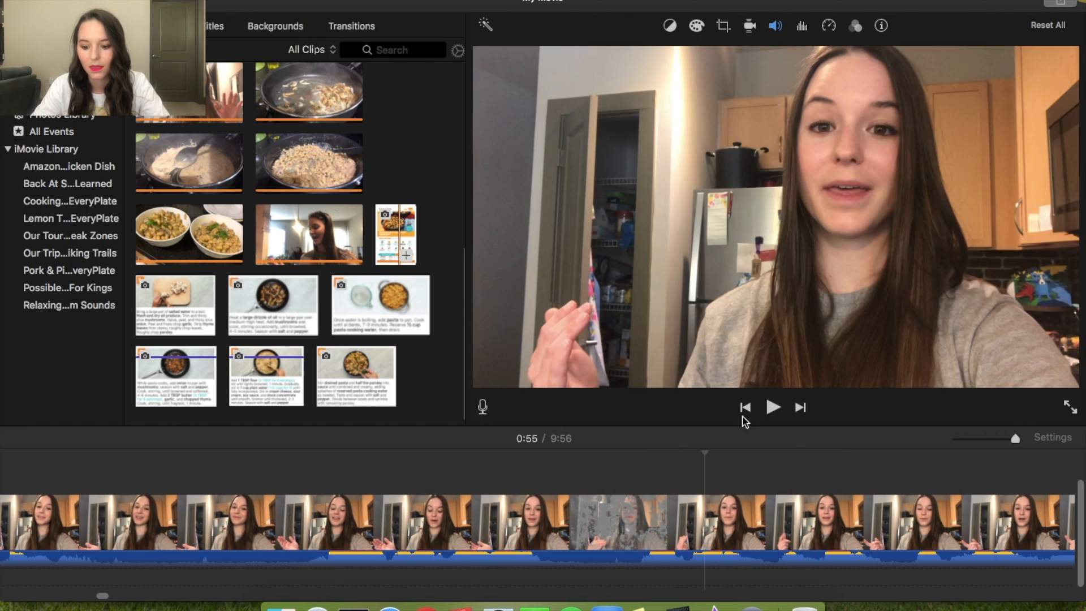
pyautogui.click(768, 405)
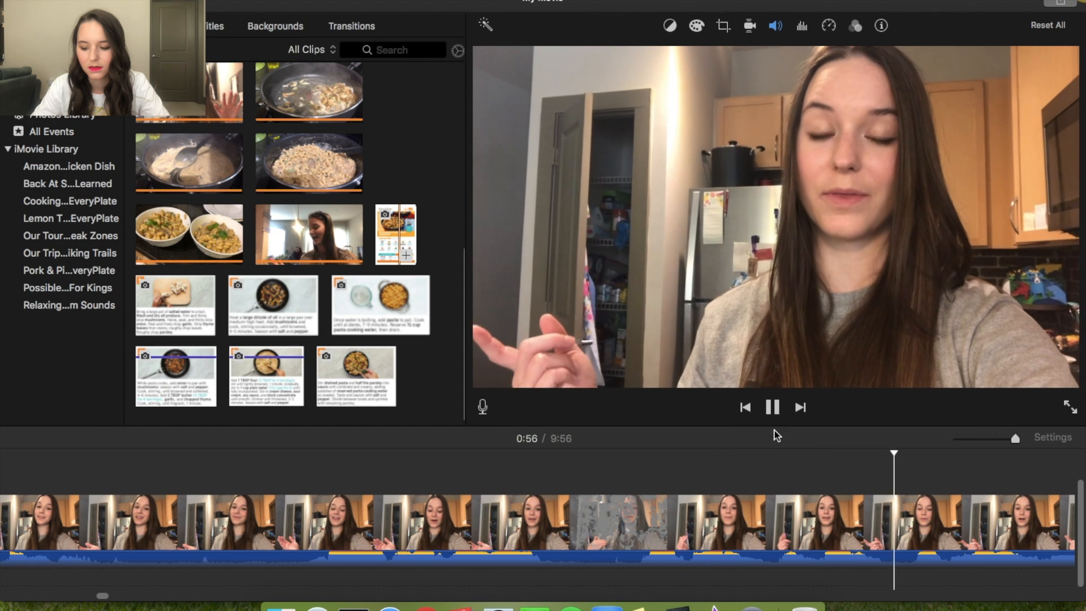
pyautogui.click(771, 412)
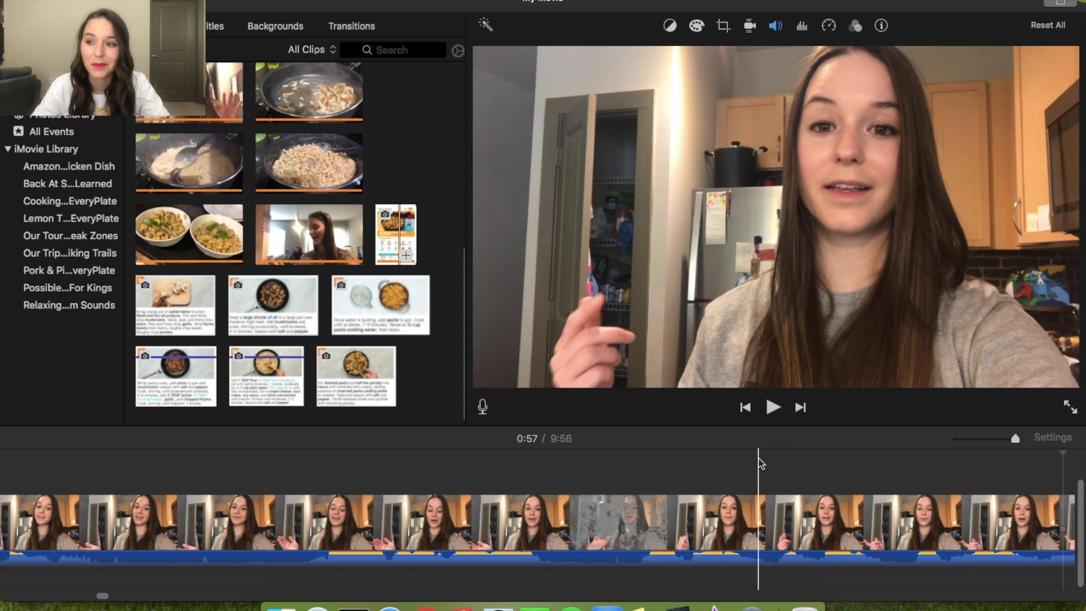
pyautogui.hscroll(5, 758, 465)
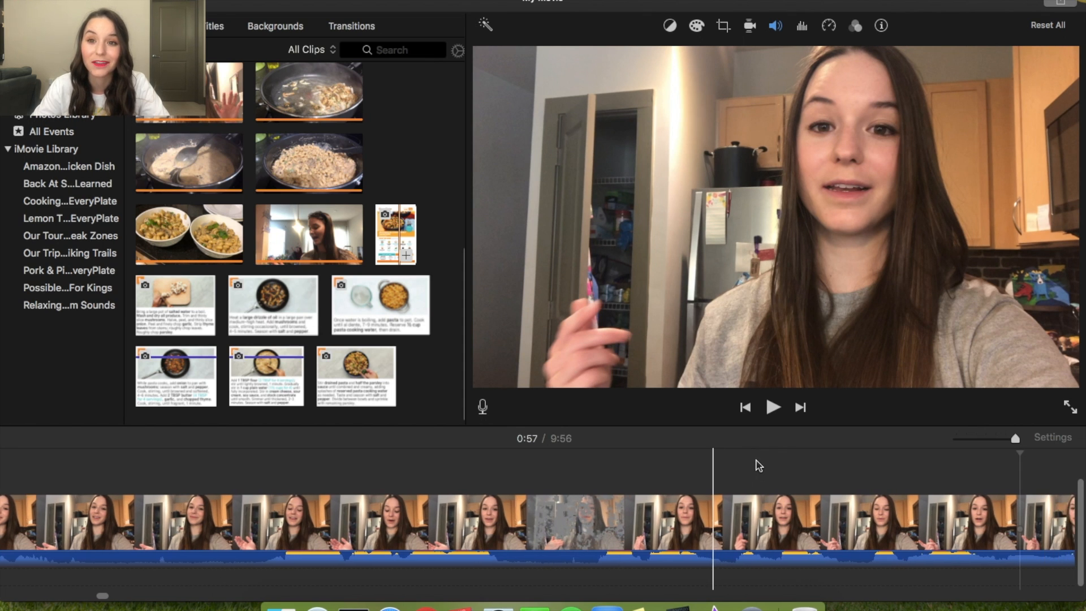
pyautogui.click(773, 407)
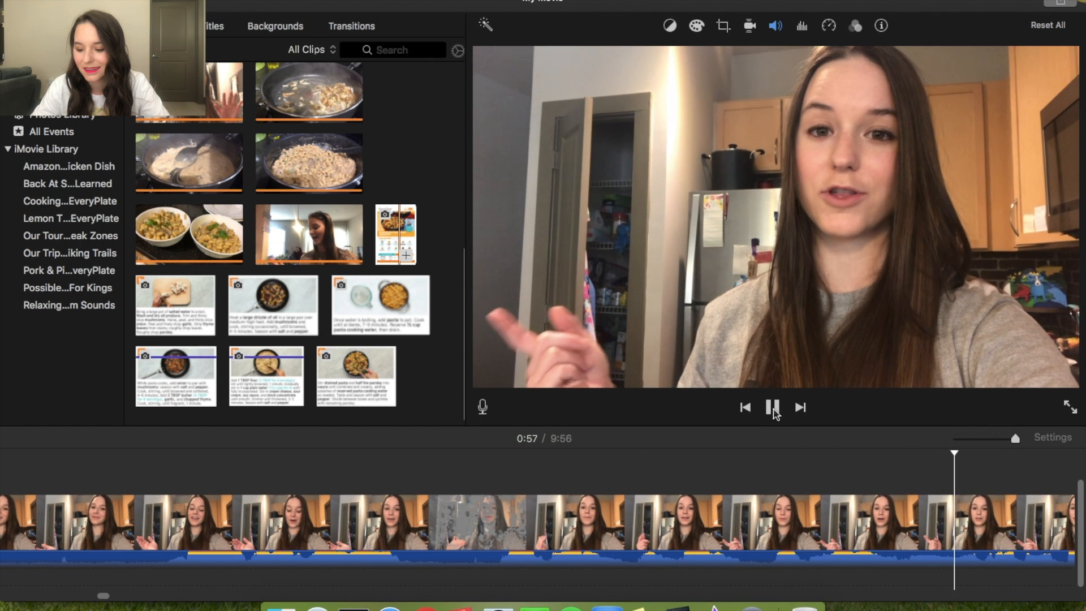
pyautogui.hscroll(10, 749, 474)
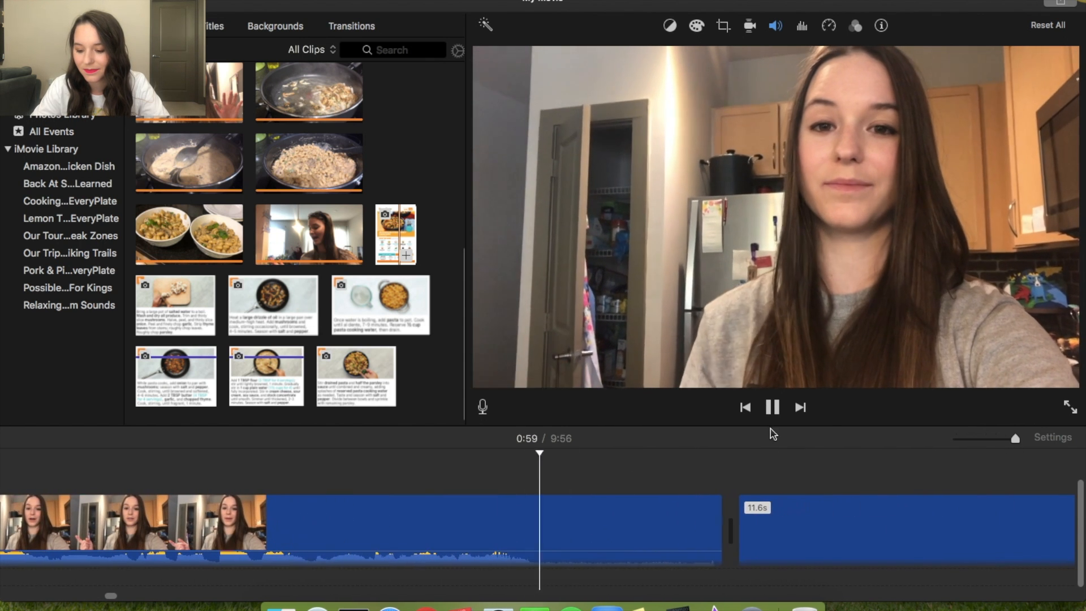
pyautogui.click(773, 408)
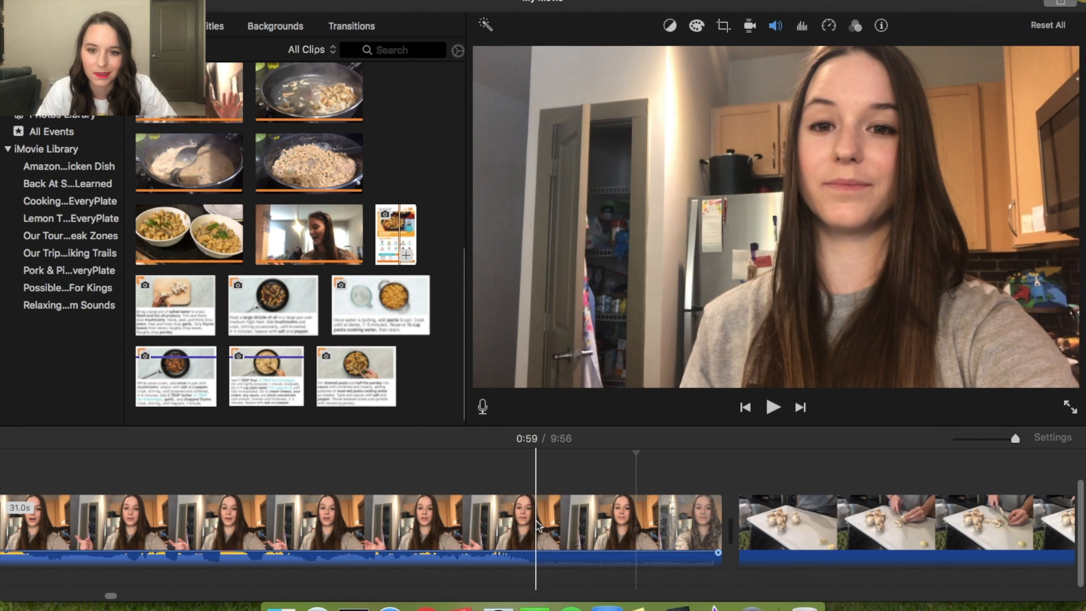
pyautogui.moveTo(719, 522); pyautogui.dragTo(532, 547)
pyautogui.hscroll(-2, 650, 531)
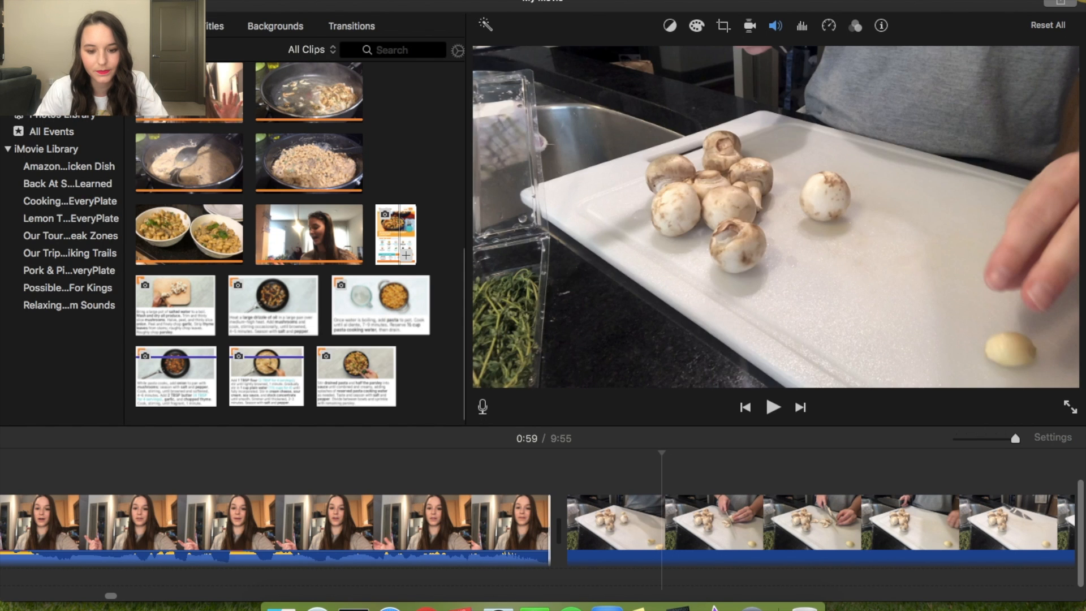
# Step: Browse the audio library's songs and preview the New Orleans track, Triumph, Tratak and Nimbus for background music
pyautogui.click(163, 26)
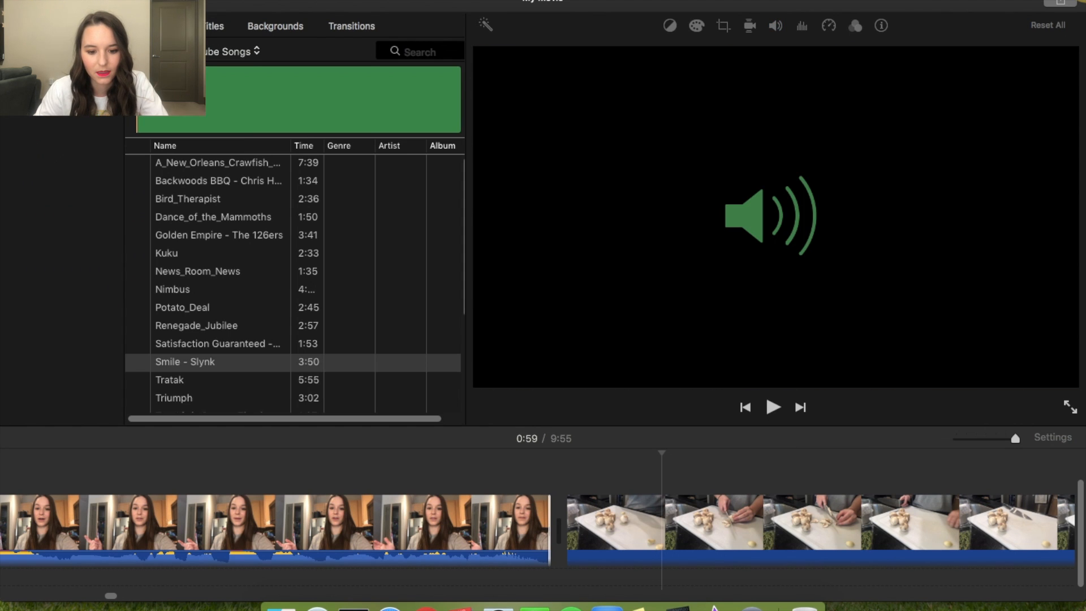
pyautogui.scroll(-5, 222, 229)
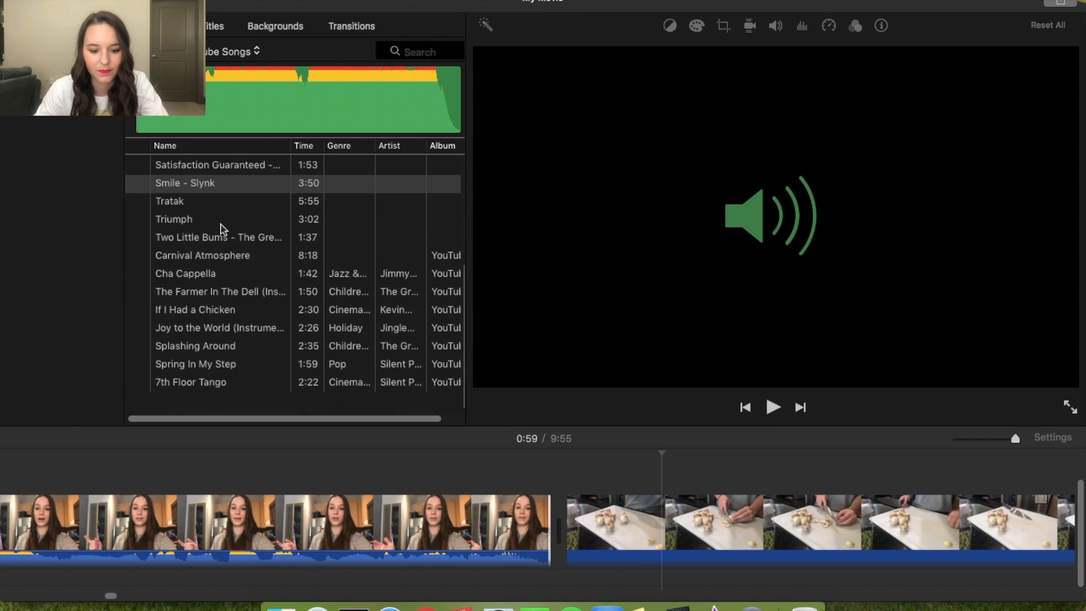
pyautogui.scroll(5, 222, 229)
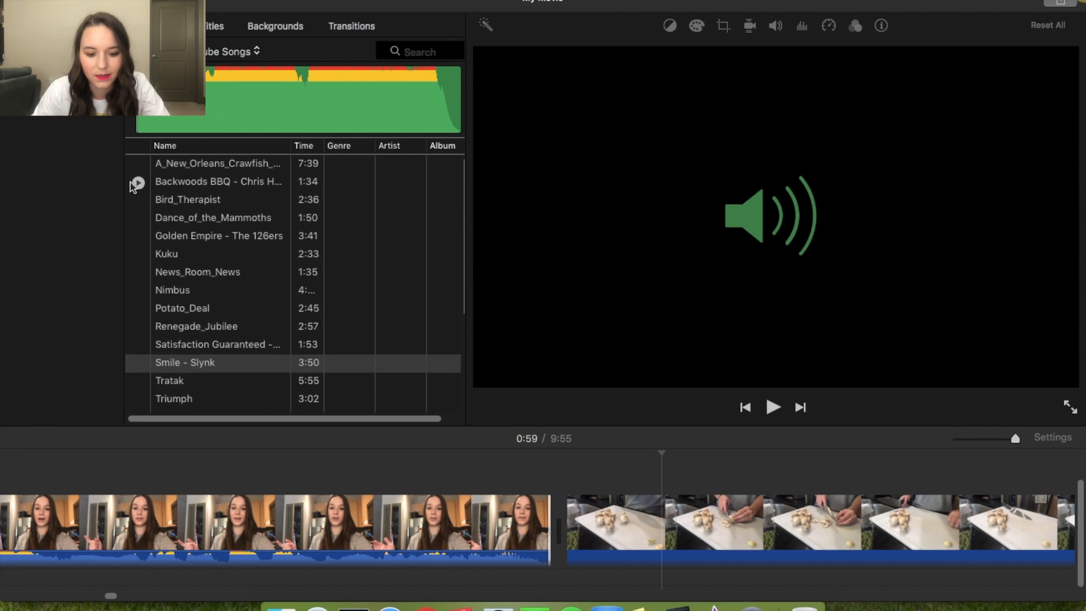
pyautogui.click(138, 164)
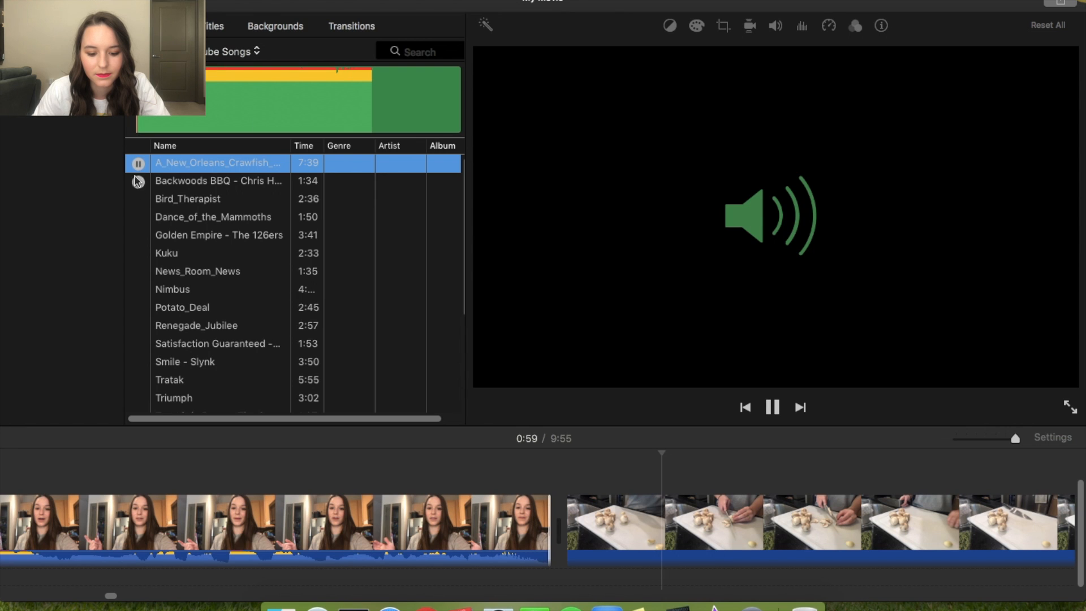
pyautogui.scroll(-6, 138, 345)
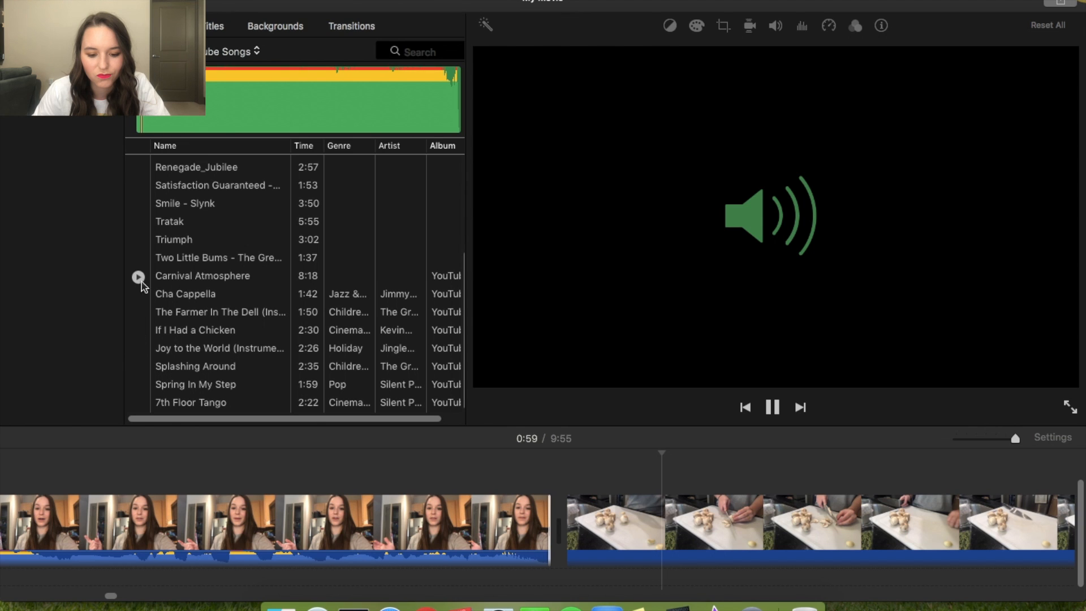
pyautogui.click(138, 240)
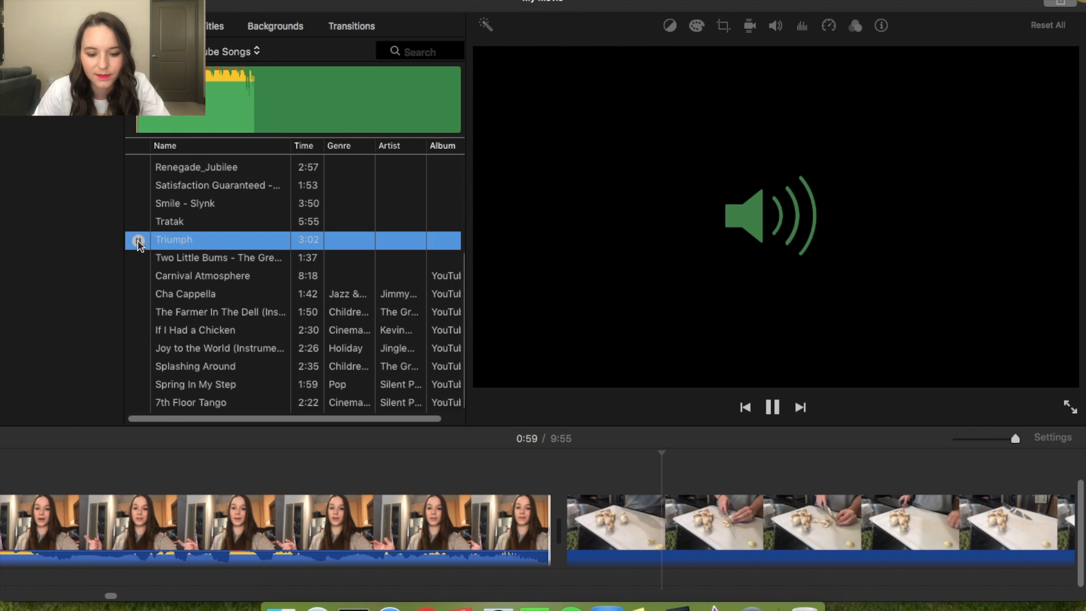
pyautogui.click(138, 223)
pyautogui.scroll(3, 139, 223)
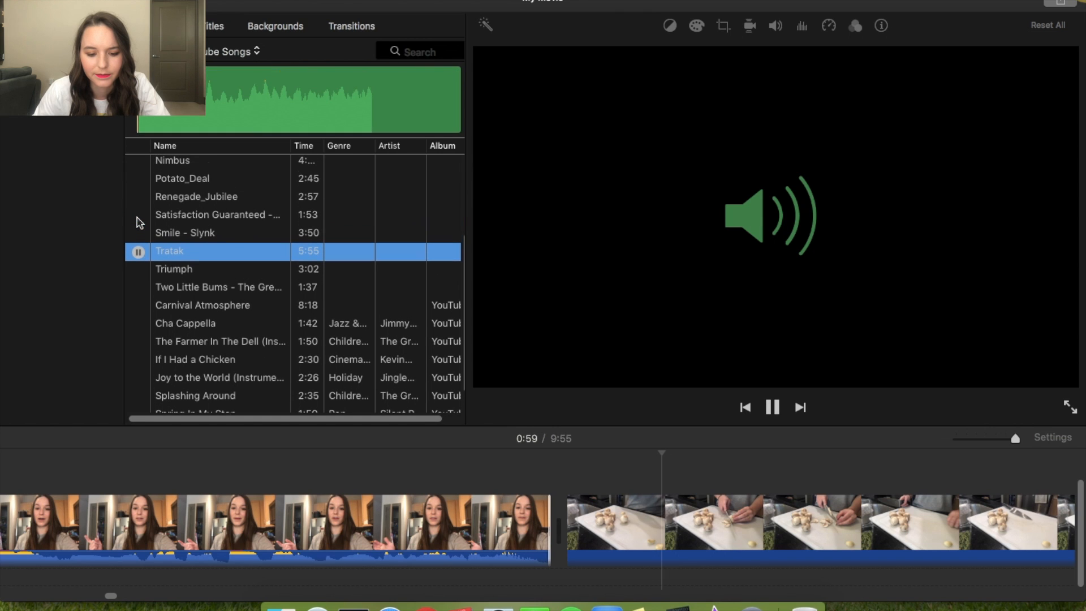
pyautogui.scroll(1, 138, 206)
pyautogui.click(135, 199)
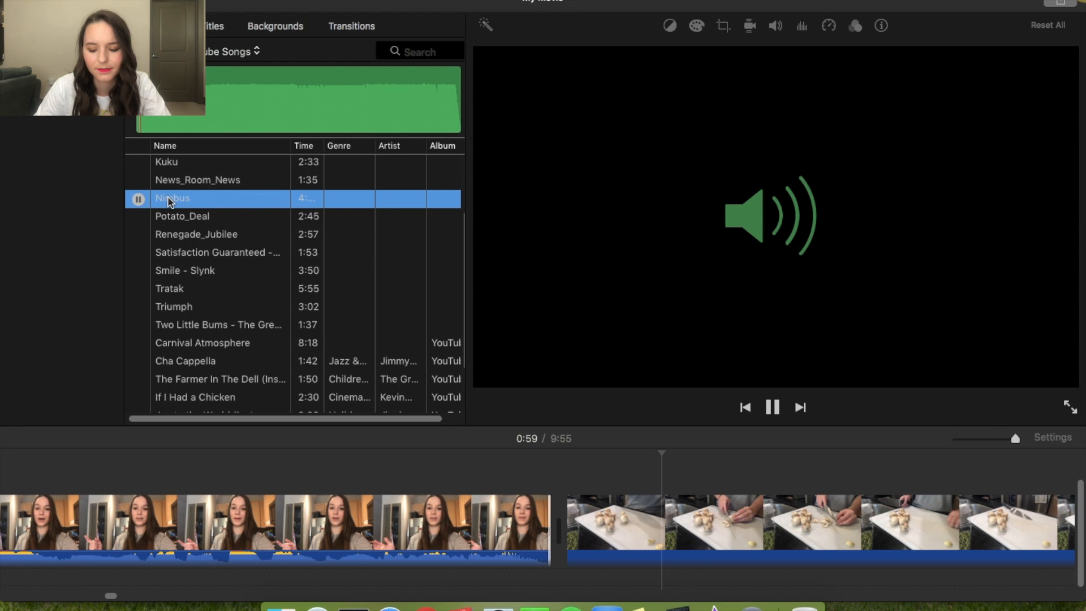
# Step: Add the song Nimbus as background music, starting shortly before the selfie clip gives way to the mushroom-cutting footage
pyautogui.moveTo(175, 203); pyautogui.dragTo(472, 576)
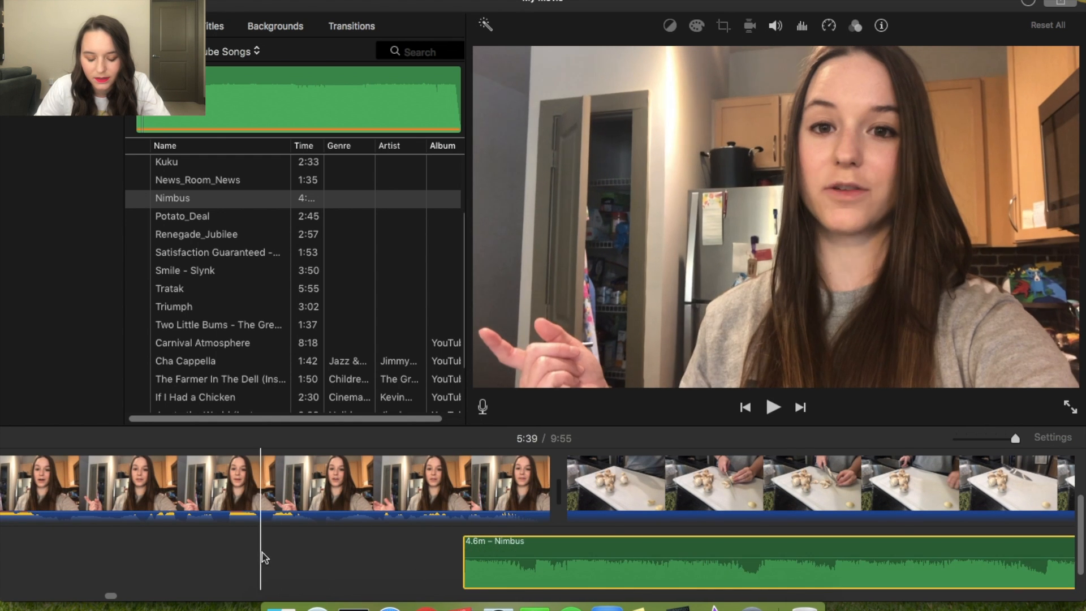
pyautogui.hscroll(-5, 164, 546)
pyautogui.hscroll(5, 509, 555)
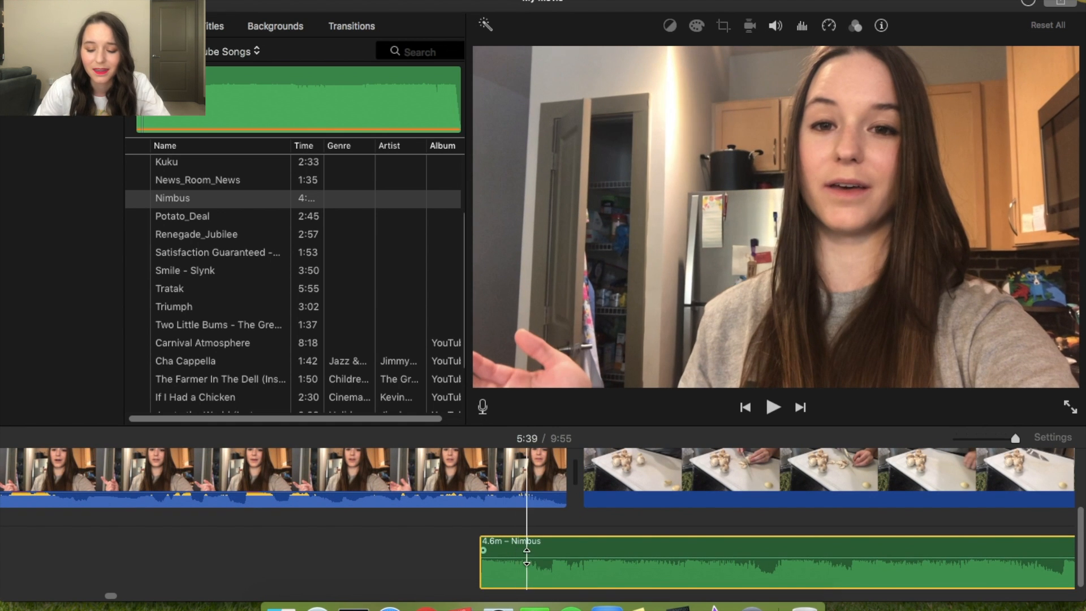
pyautogui.moveTo(535, 553); pyautogui.dragTo(521, 531)
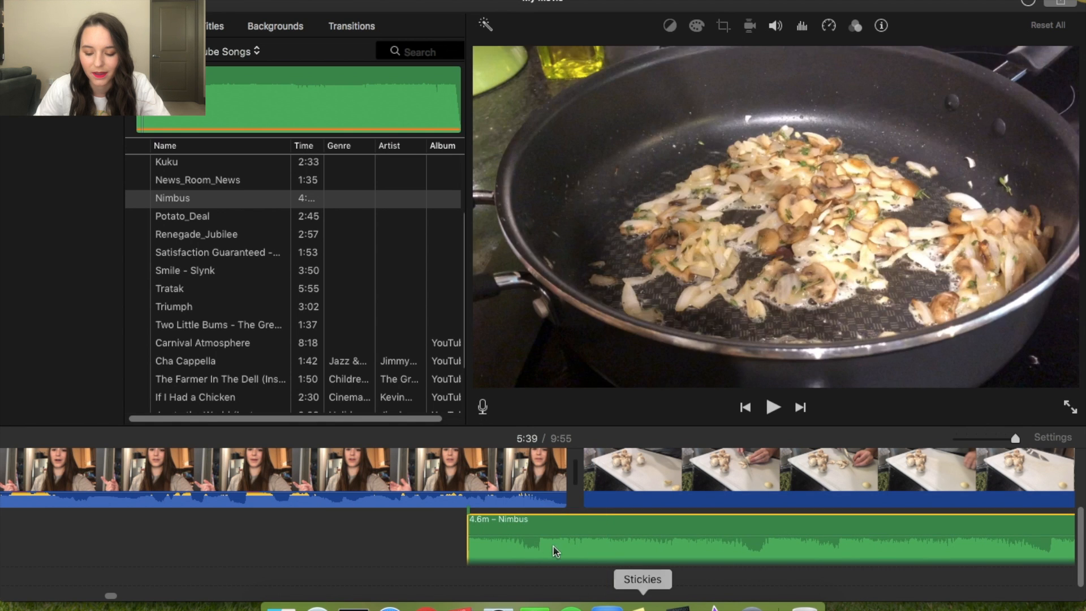
pyautogui.moveTo(519, 519); pyautogui.dragTo(447, 567)
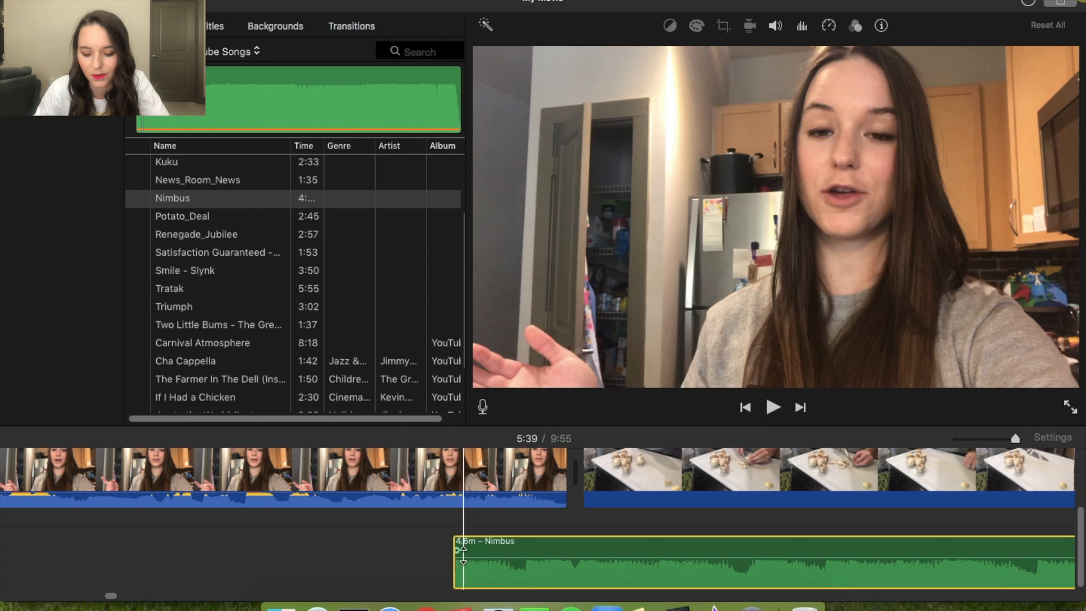
# Step: Fade in the Nimbus track until just after the mushroom-cutting clip begins, and lower its volume slightly
pyautogui.moveTo(457, 550); pyautogui.dragTo(643, 561)
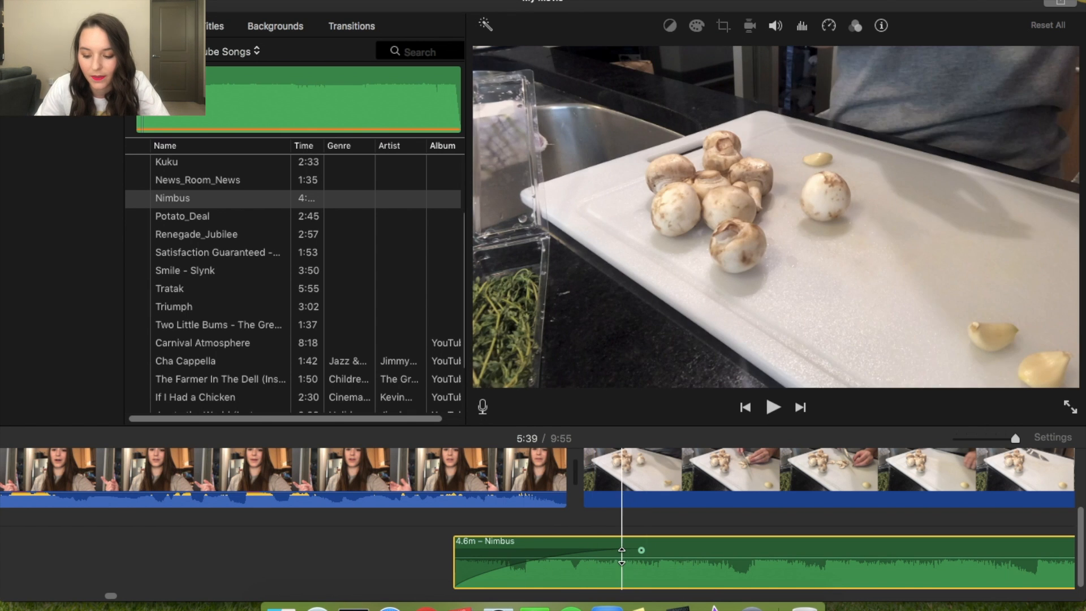
pyautogui.click(621, 557)
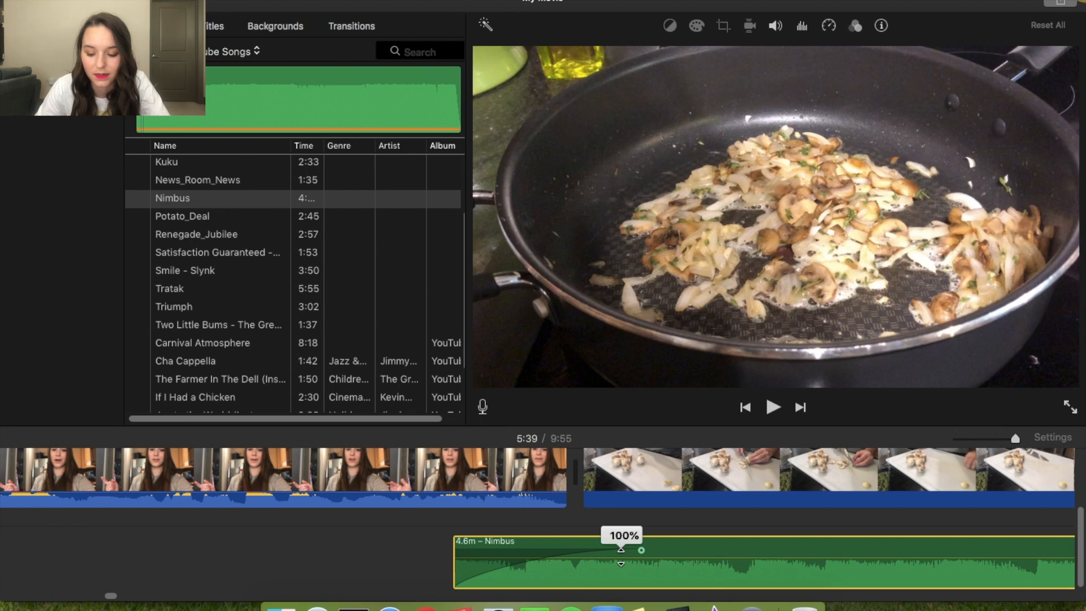
pyautogui.moveTo(621, 551); pyautogui.dragTo(620, 553)
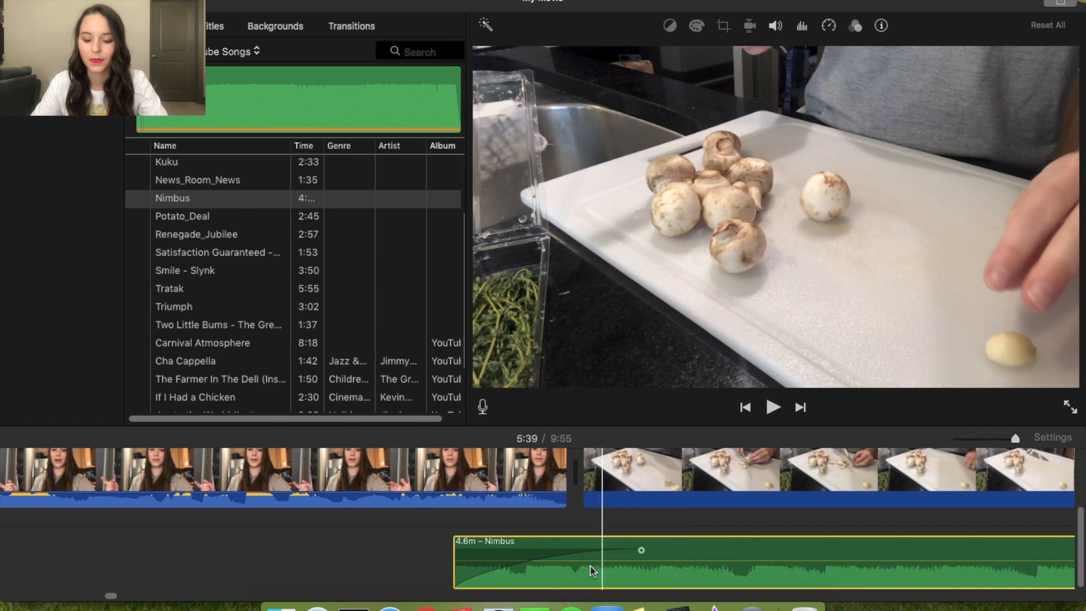
# Step: Play the movie from about 0:58 to 1:02 to check how the music fades in
pyautogui.click(306, 547)
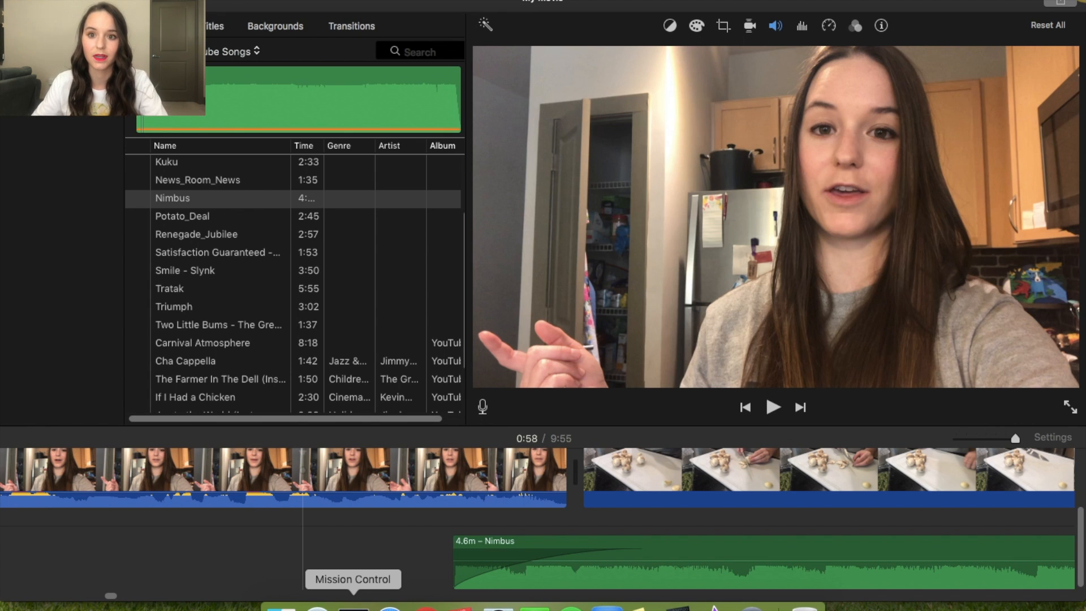
pyautogui.click(772, 408)
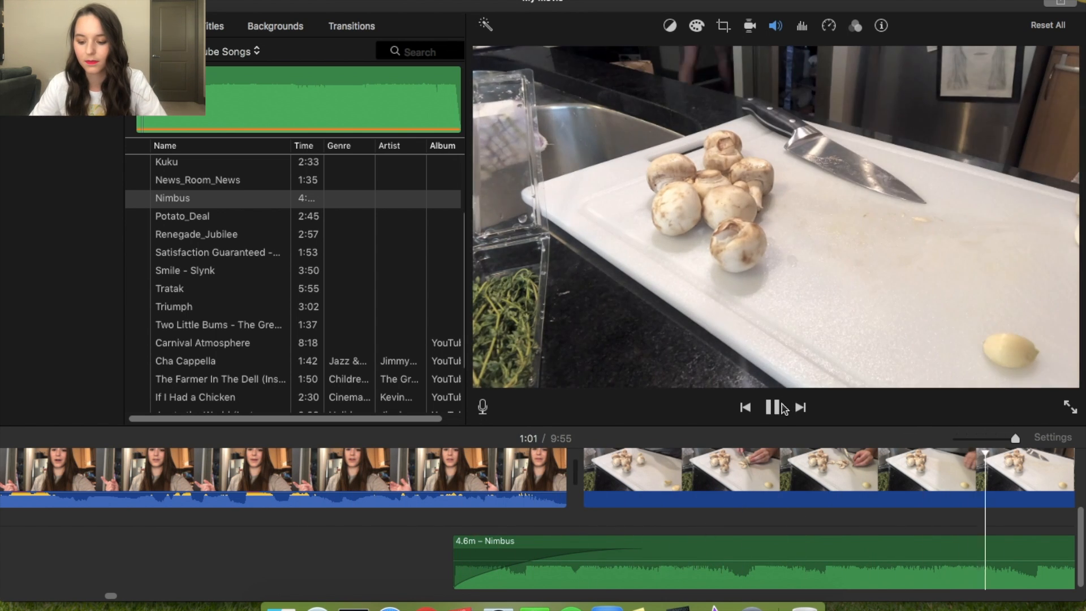
pyautogui.click(783, 408)
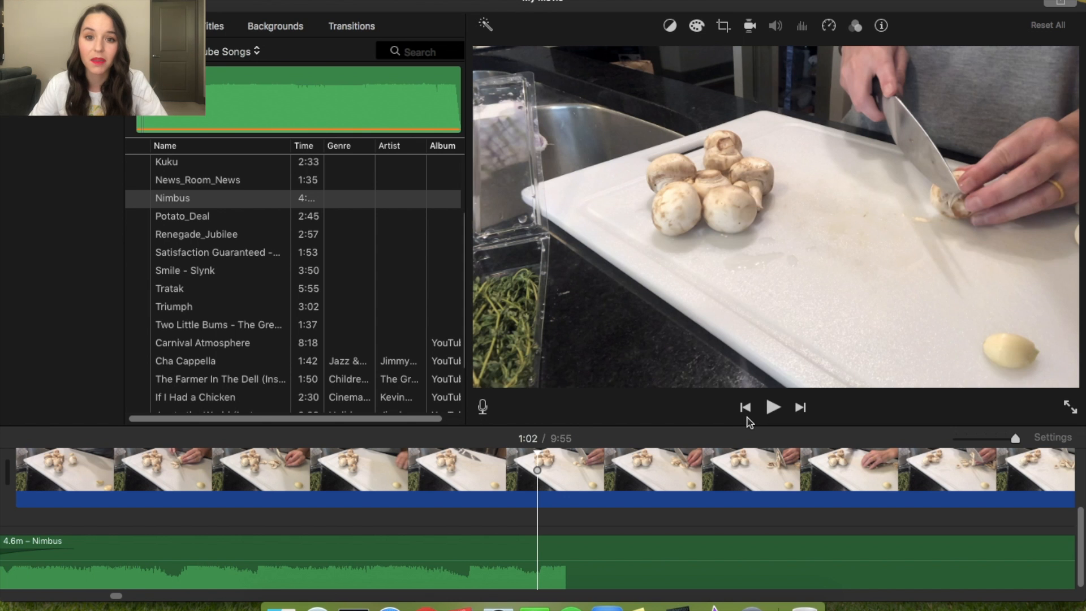
# Step: Overlay the step 1 recipe card photo above the movie, starting where the mushroom-cutting clip begins
pyautogui.hscroll(-6, 635, 473)
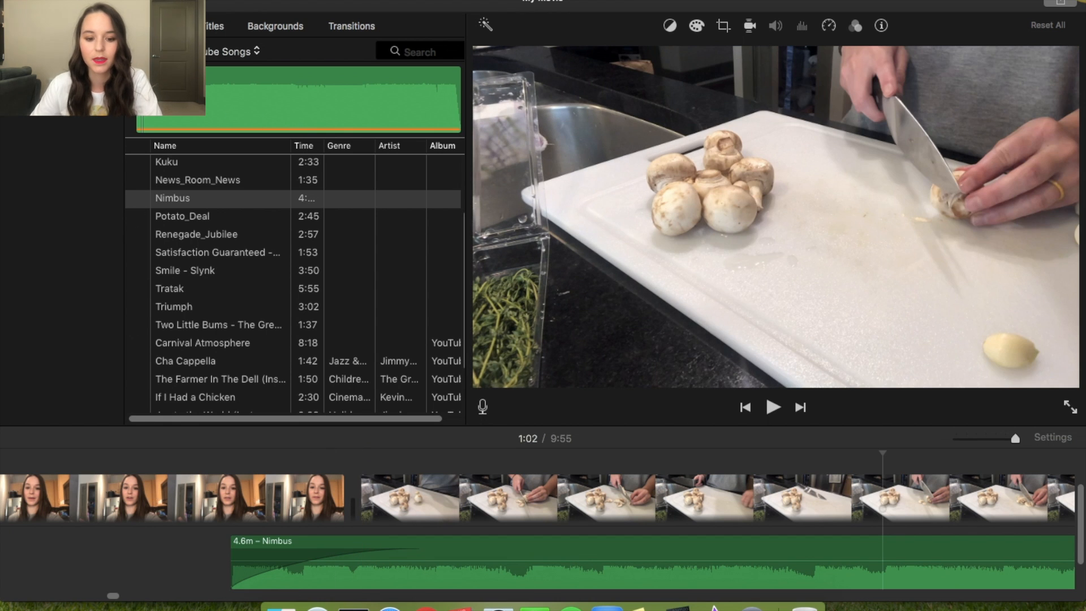
pyautogui.click(99, 26)
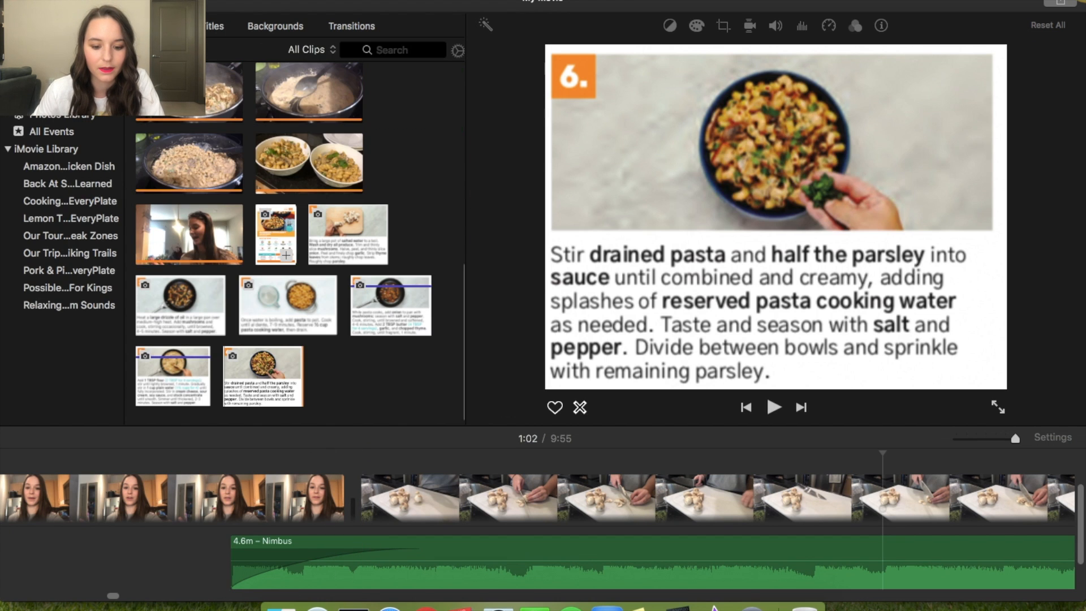
pyautogui.click(325, 256)
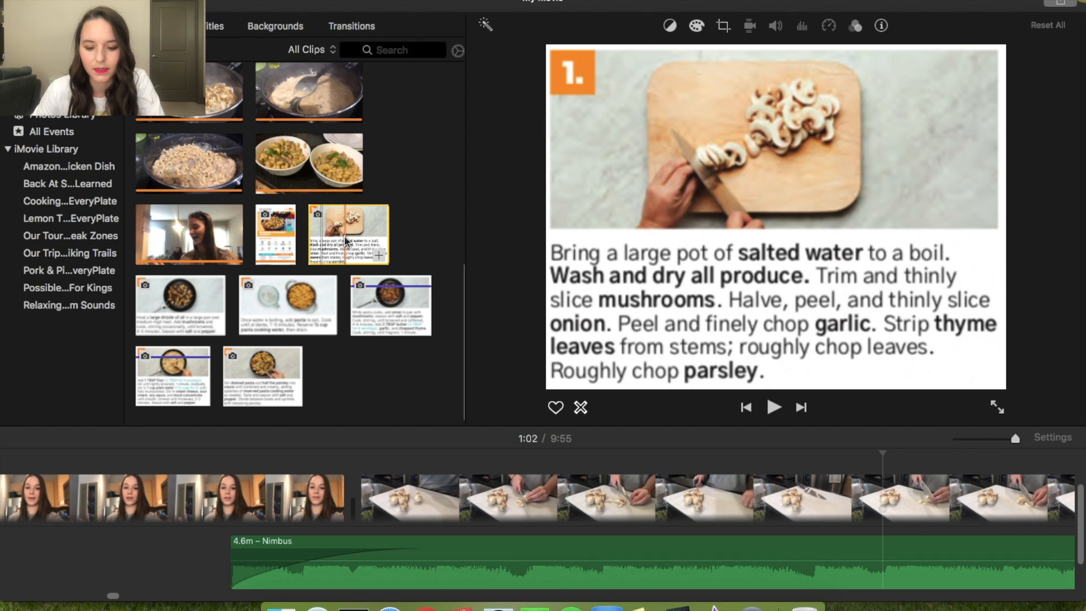
pyautogui.scroll(1, 346, 240)
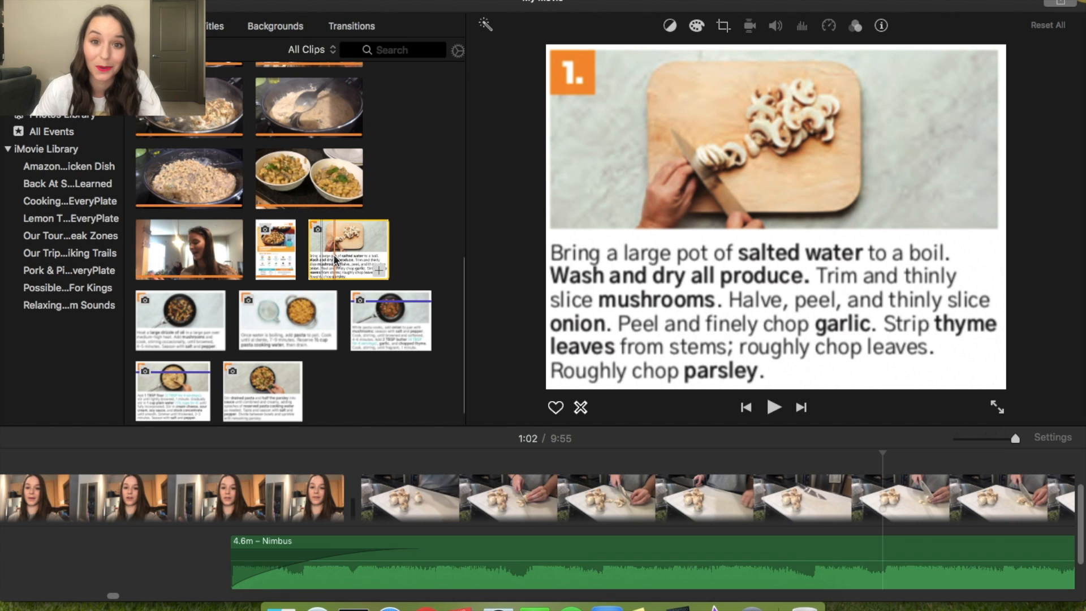
pyautogui.moveTo(336, 259); pyautogui.dragTo(360, 462)
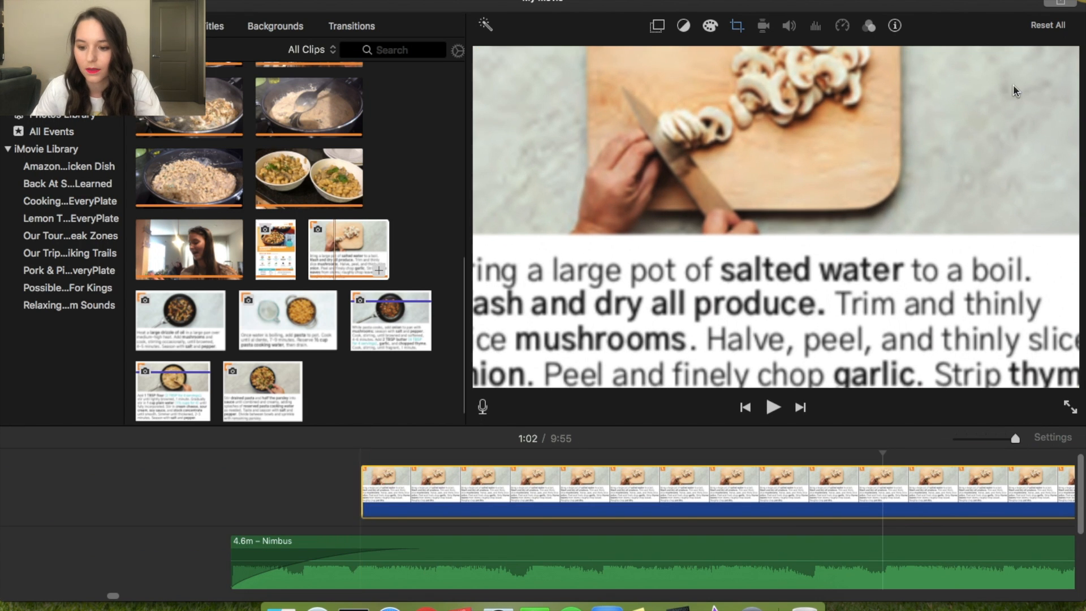
# Step: Switch the step 1 recipe card's crop style to Fit and back to Ken Burns
pyautogui.click(737, 27)
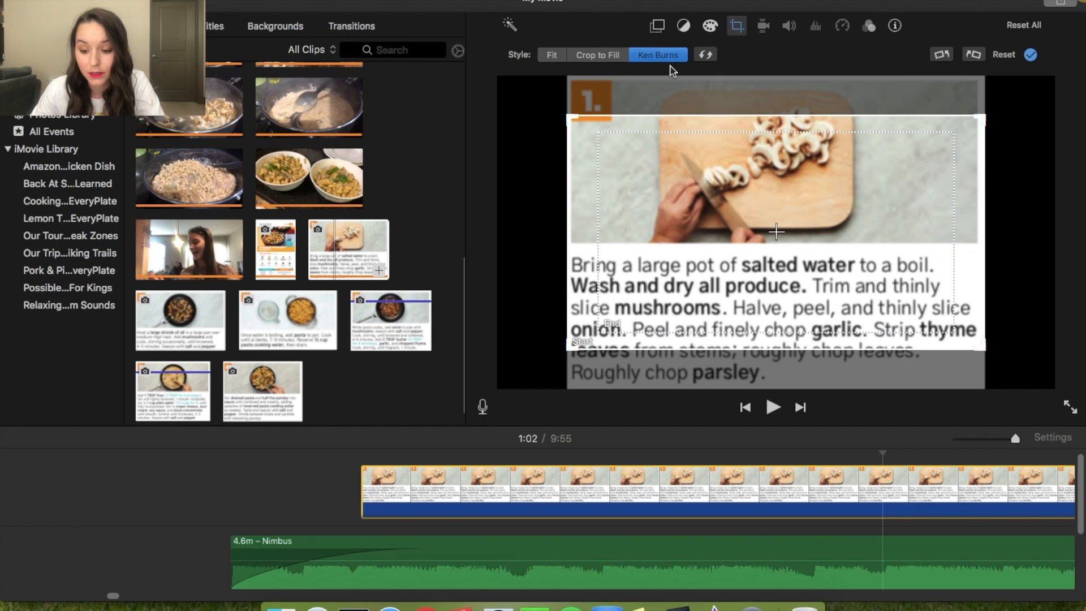
pyautogui.click(547, 55)
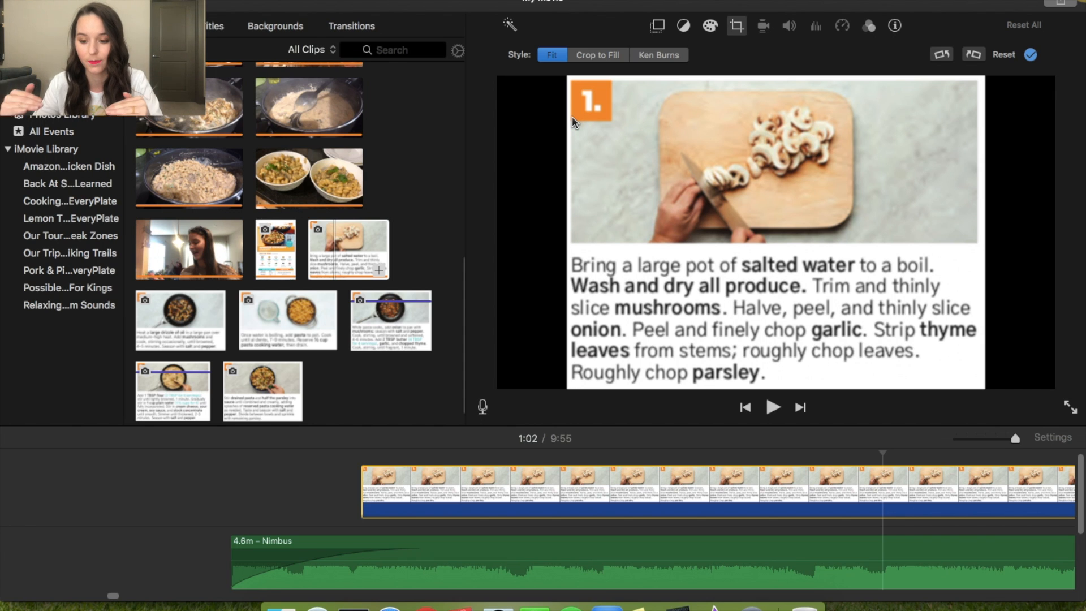
pyautogui.click(676, 56)
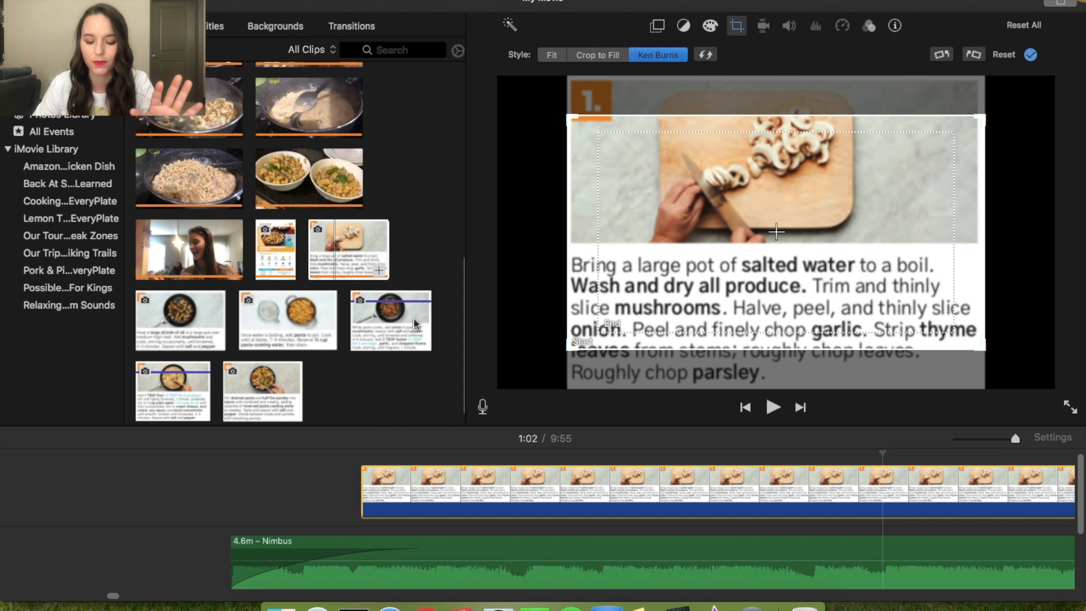
# Step: Play the movie from about 0:59 to 1:02 to preview the Ken Burns effect on the recipe card
pyautogui.click(271, 486)
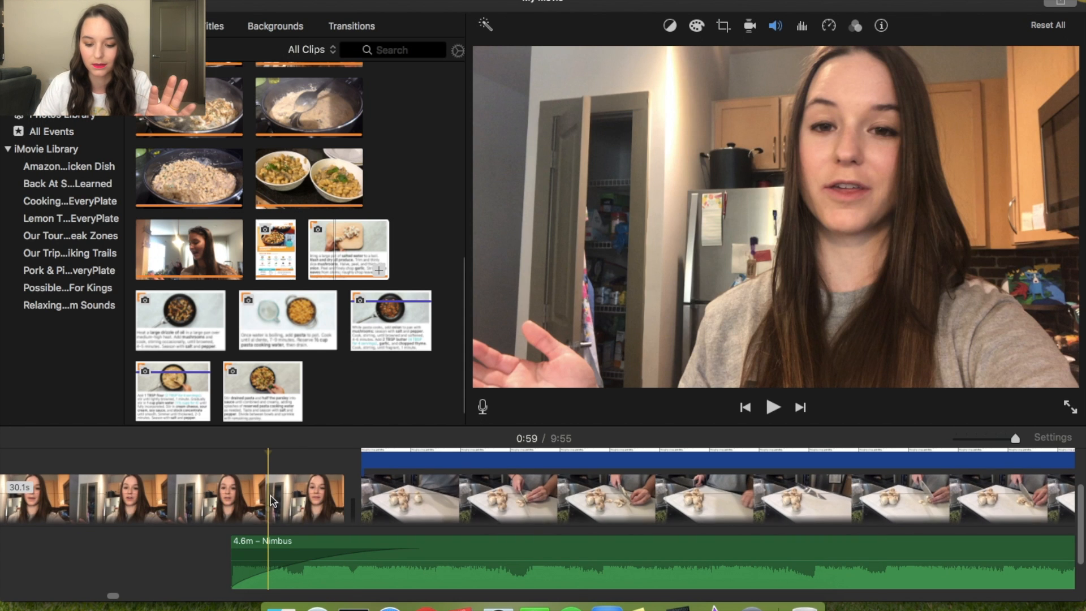
pyautogui.click(771, 408)
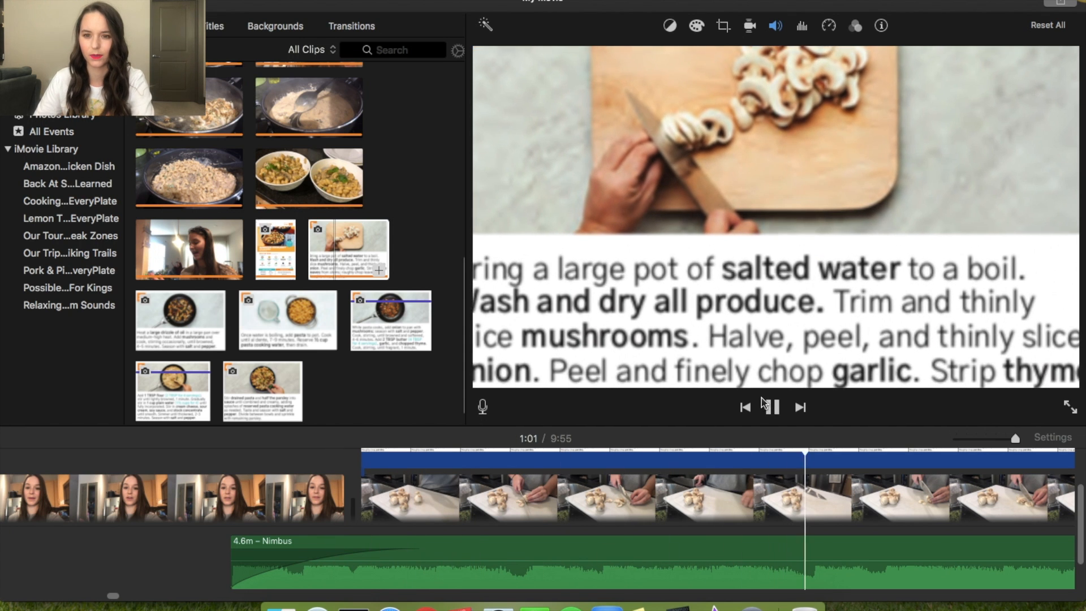
pyautogui.click(771, 410)
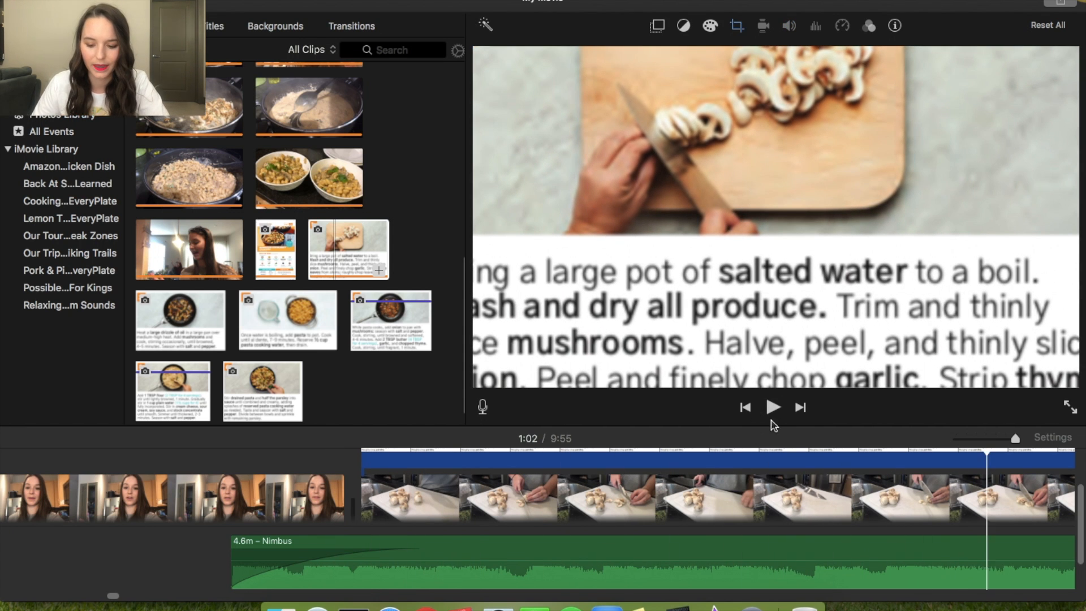
# Step: Try Crop to Fill on the step 1 recipe card, and set its crop style to Fit
pyautogui.click(737, 25)
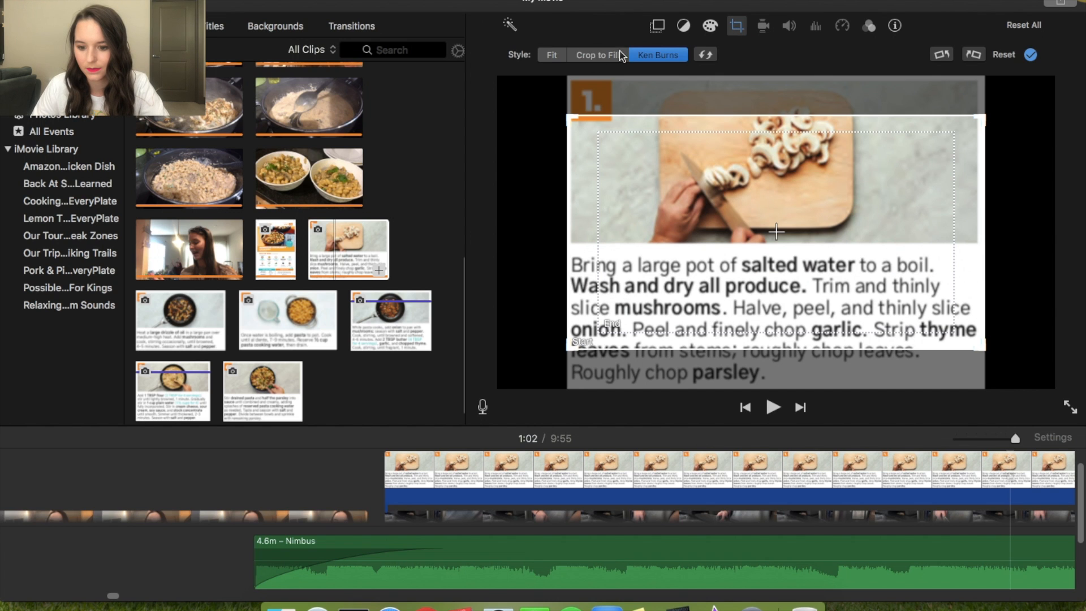
pyautogui.click(598, 55)
pyautogui.moveTo(687, 284)
pyautogui.mouseDown()
pyautogui.moveTo(683, 266)
pyautogui.moveTo(661, 307)
pyautogui.moveTo(672, 254)
pyautogui.moveTo(674, 283)
pyautogui.mouseUp()
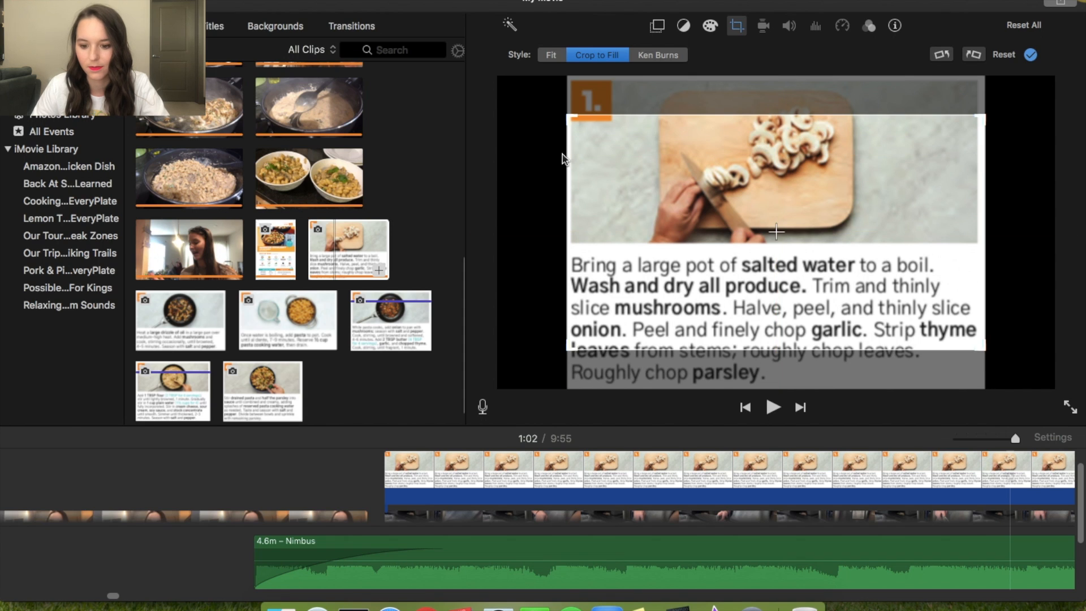
pyautogui.click(551, 56)
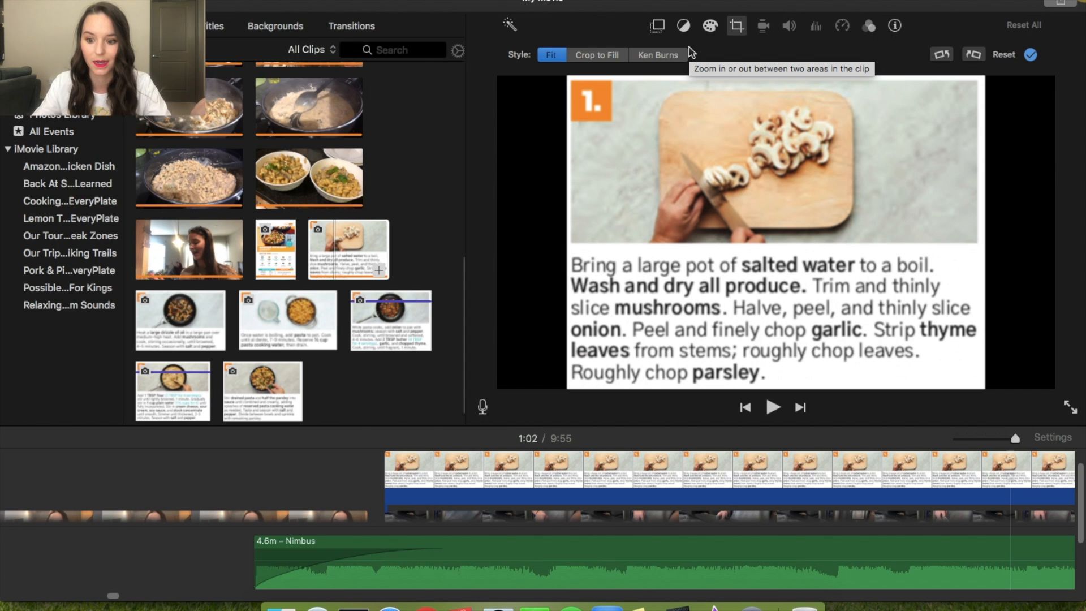
# Step: Make the step 1 recipe card a Picture in Picture overlay, enlarged and placed in the lower-right corner of the video frame
pyautogui.click(657, 27)
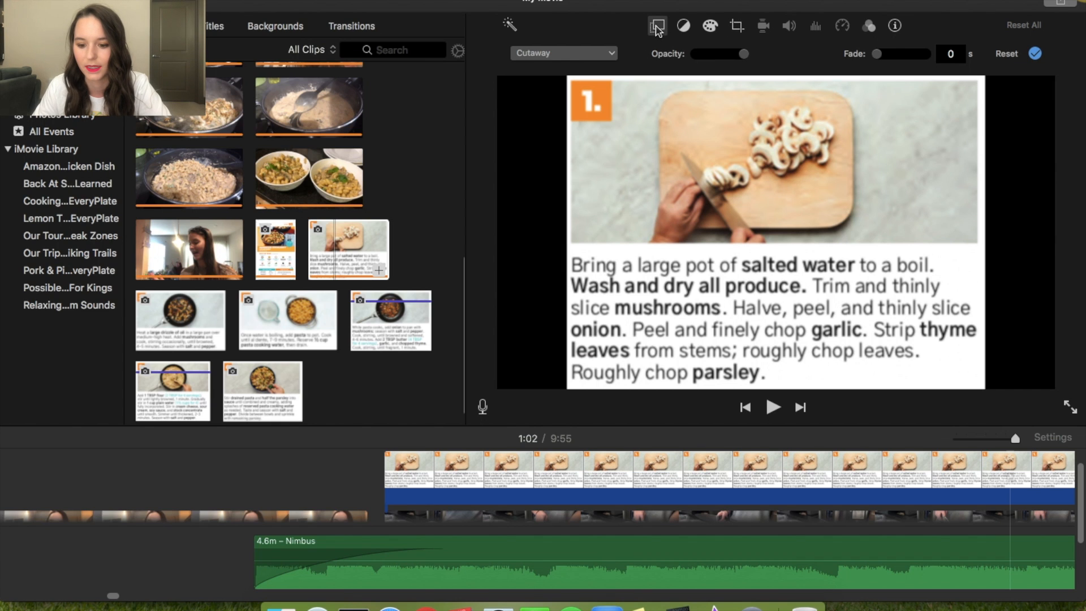
pyautogui.click(568, 54)
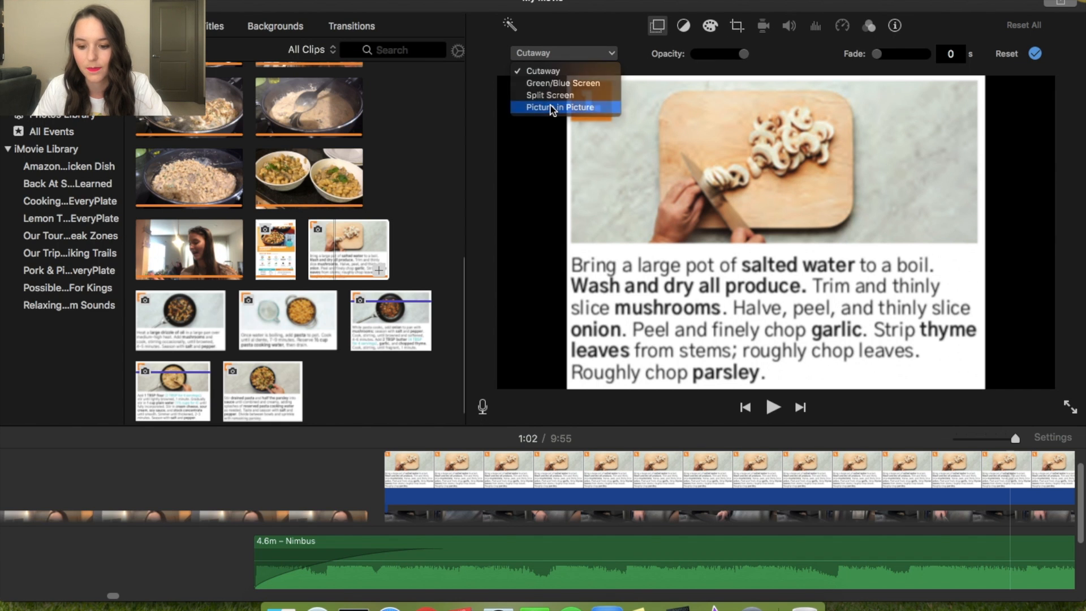
pyautogui.click(550, 106)
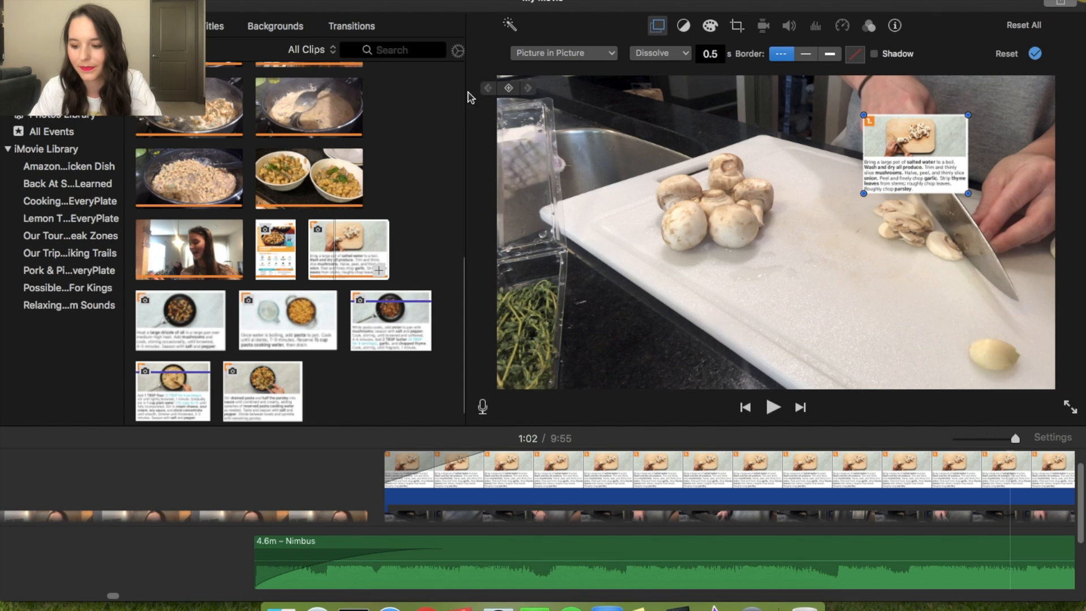
pyautogui.moveTo(891, 149); pyautogui.dragTo(856, 257)
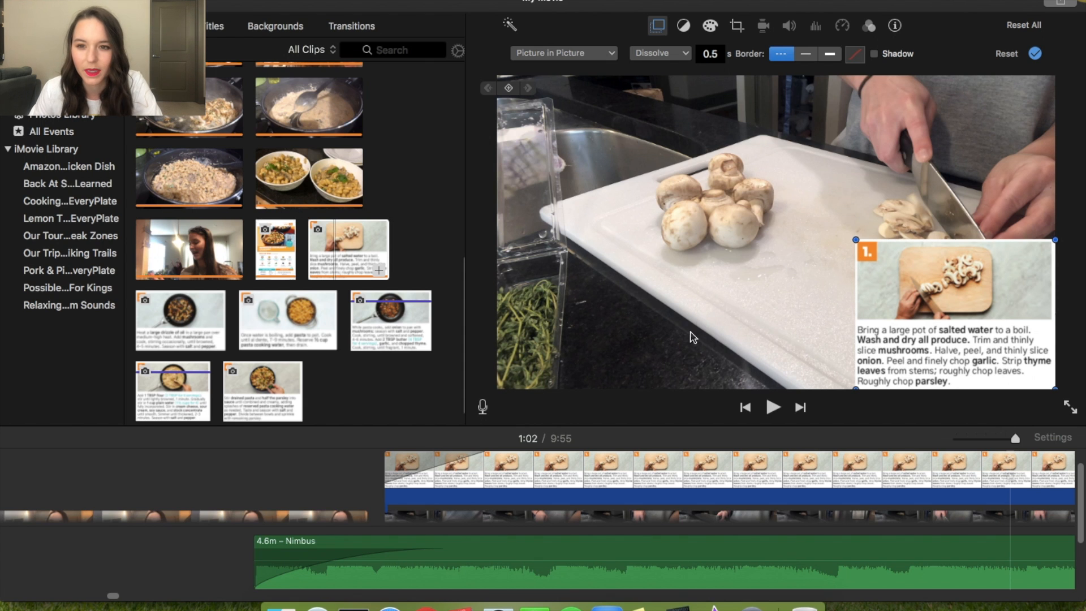
# Step: Play the movie from about 0:58 until the recipe card disappears to check the picture-in-picture overlay
pyautogui.click(270, 482)
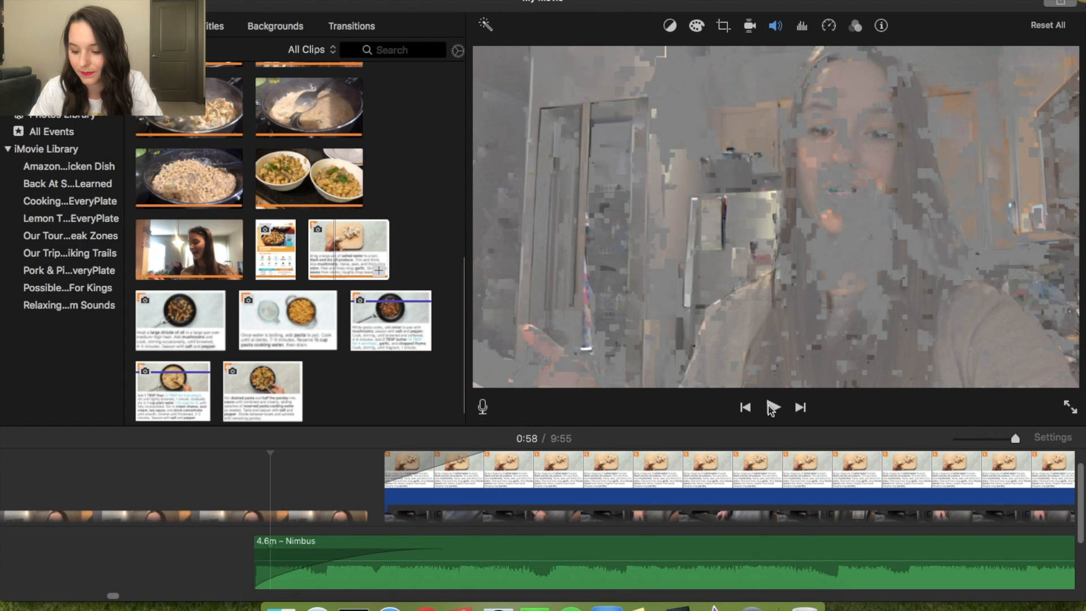
pyautogui.click(772, 407)
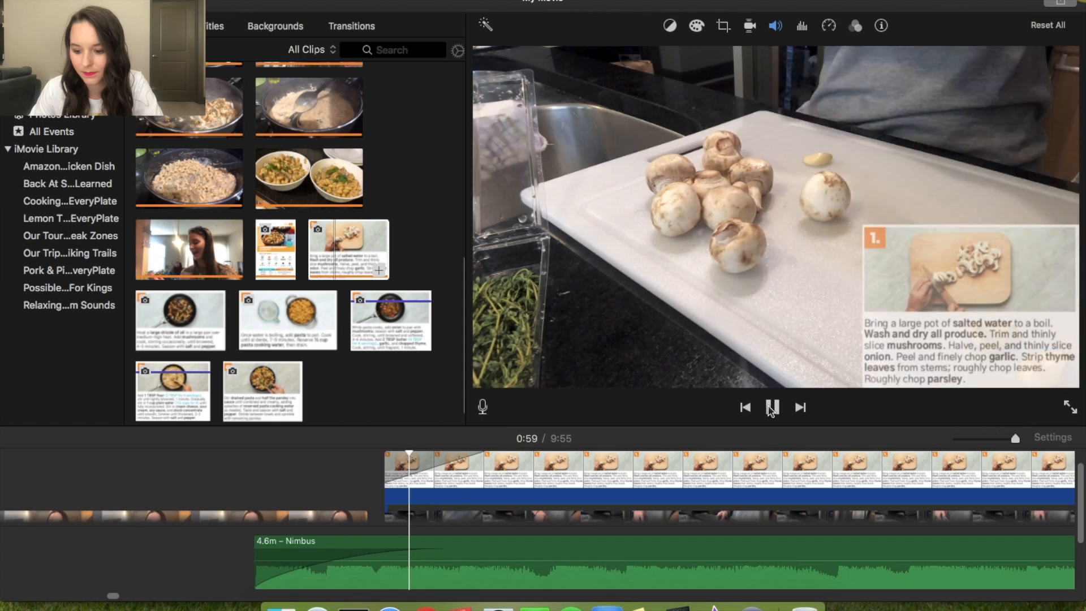
pyautogui.hscroll(5, 774, 514)
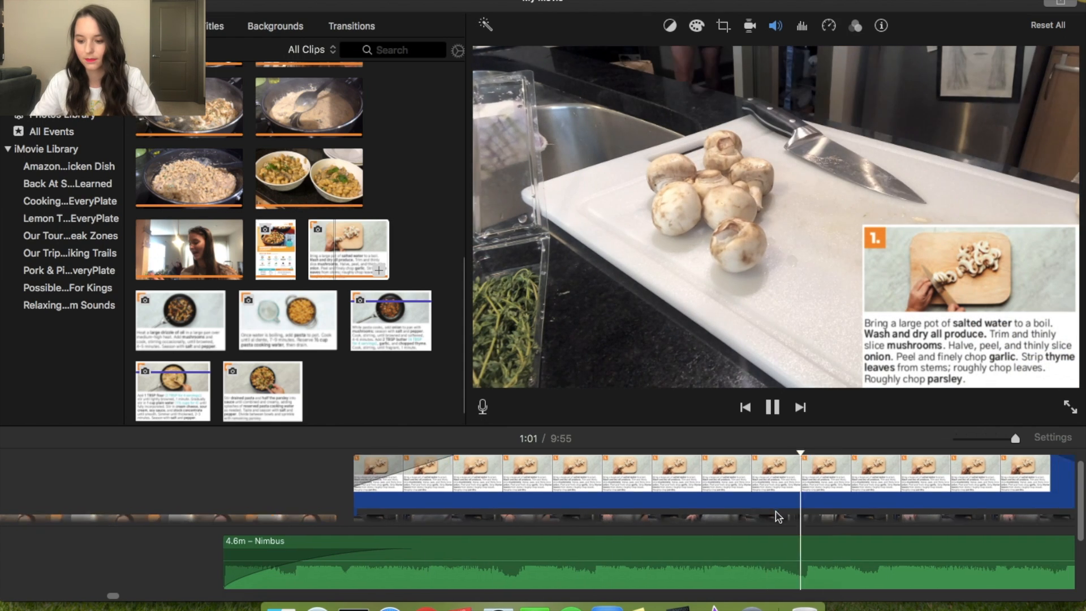
pyautogui.hscroll(4, 777, 509)
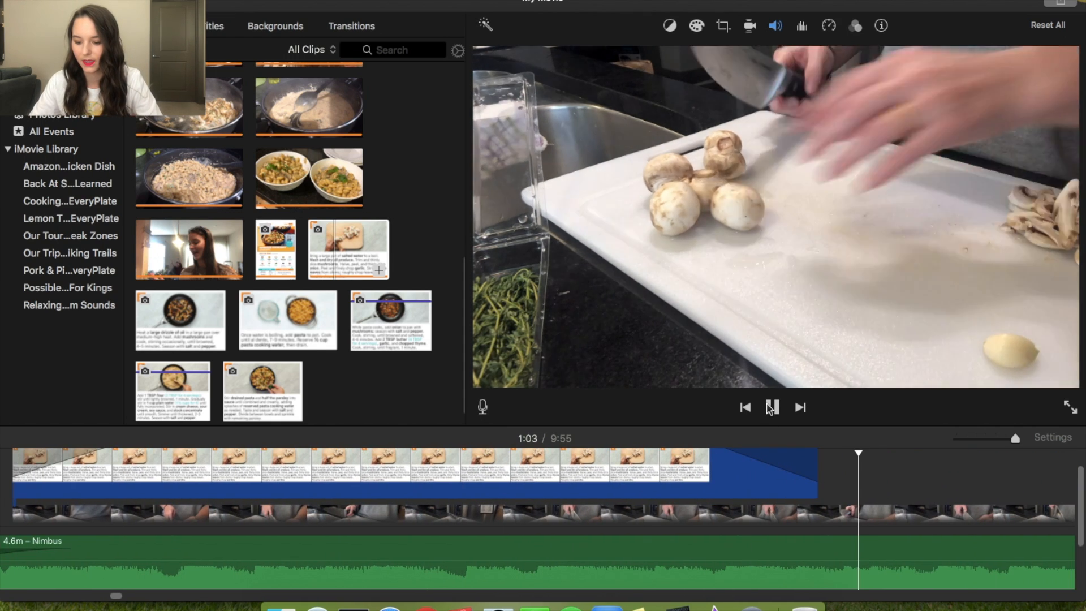
pyautogui.click(773, 407)
pyautogui.hscroll(5, 480, 514)
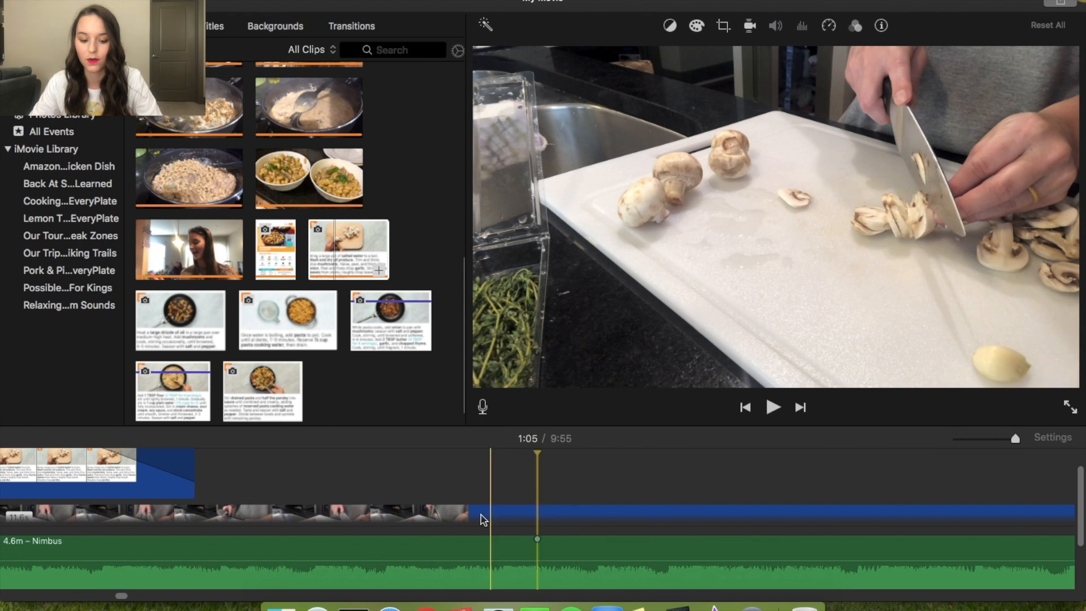
# Step: Review the end of the recipe card overlay and the chopping footage up to about 1:40
pyautogui.hscroll(-2, 543, 520)
pyautogui.moveTo(219, 474)
pyautogui.mouseDown()
pyautogui.moveTo(238, 472)
pyautogui.moveTo(223, 471)
pyautogui.mouseUp()
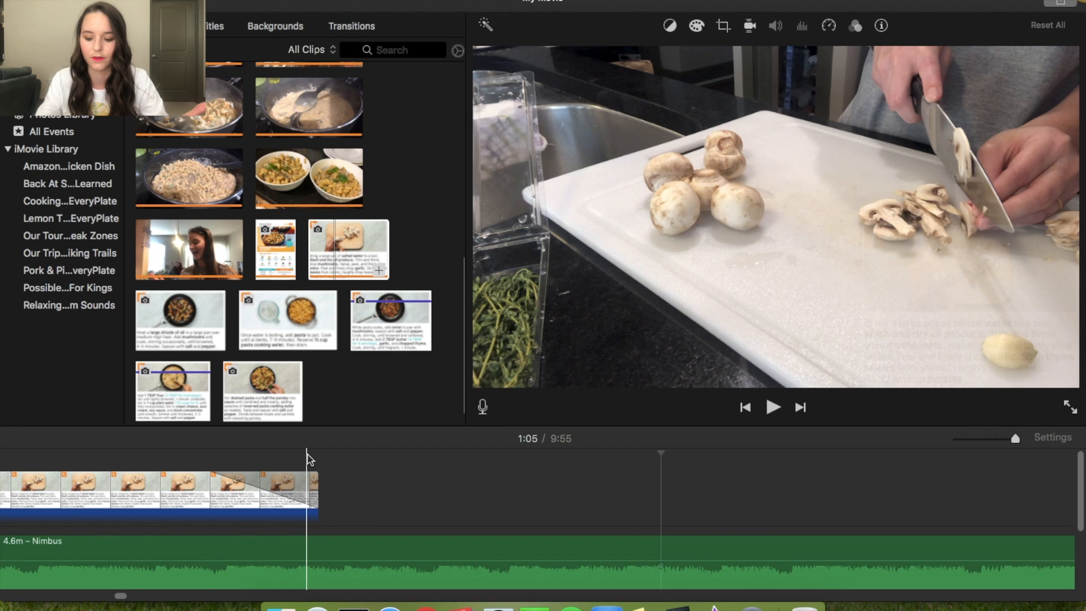
pyautogui.scroll(-3, 496, 475)
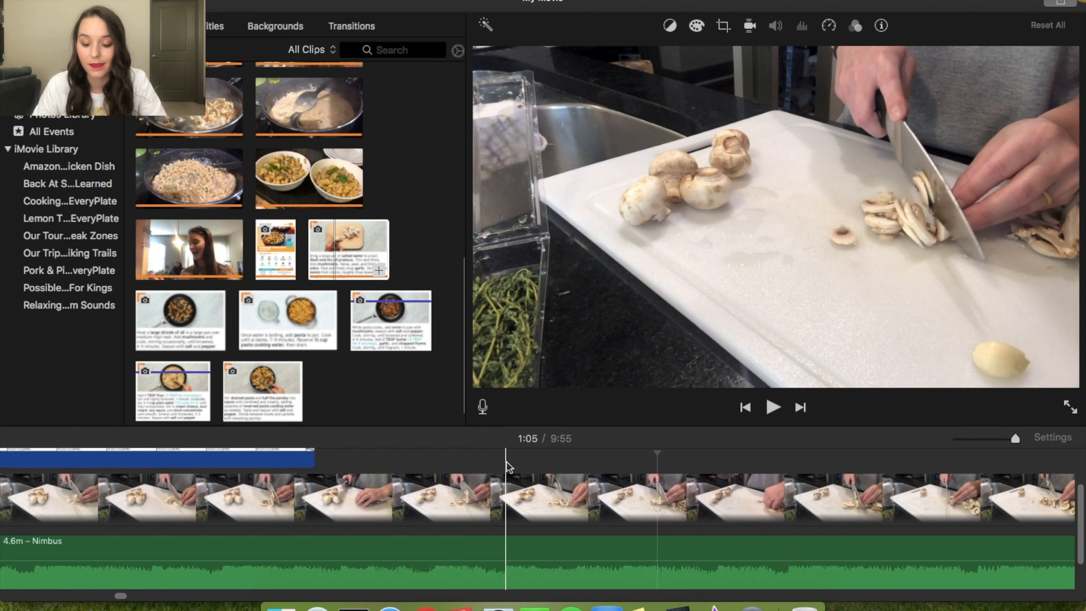
pyautogui.scroll(-2, 503, 469)
pyautogui.hscroll(2, 507, 463)
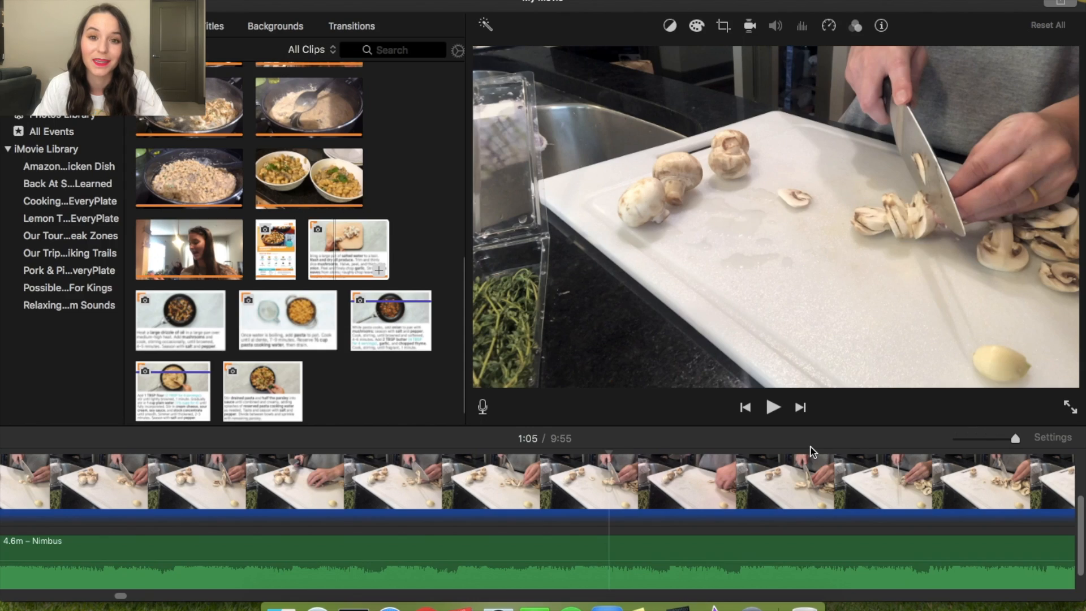
pyautogui.press('space')
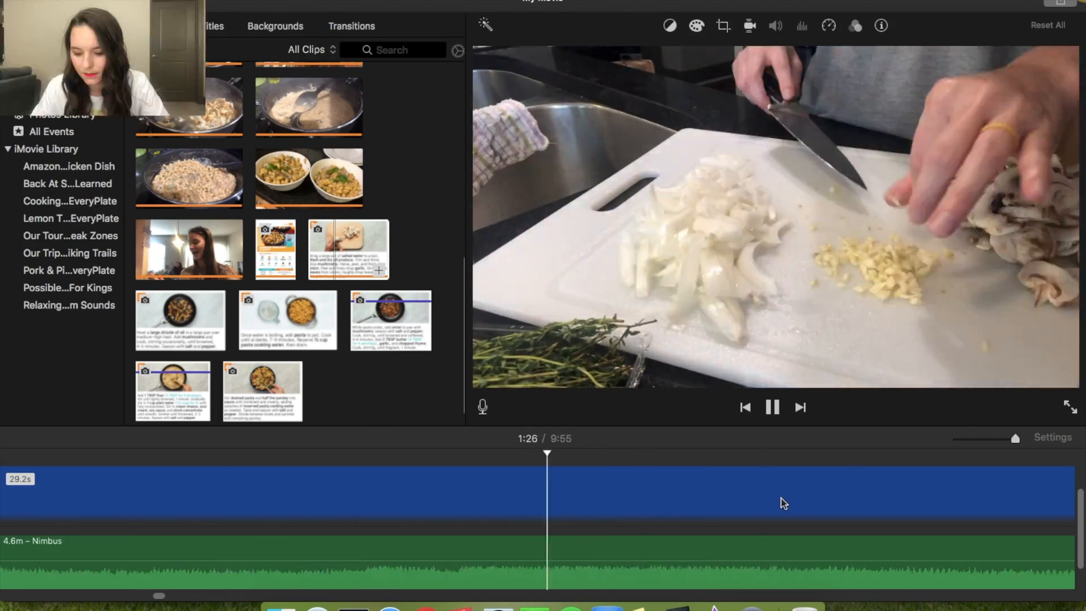
pyautogui.hscroll(10, 785, 501)
pyautogui.press('space')
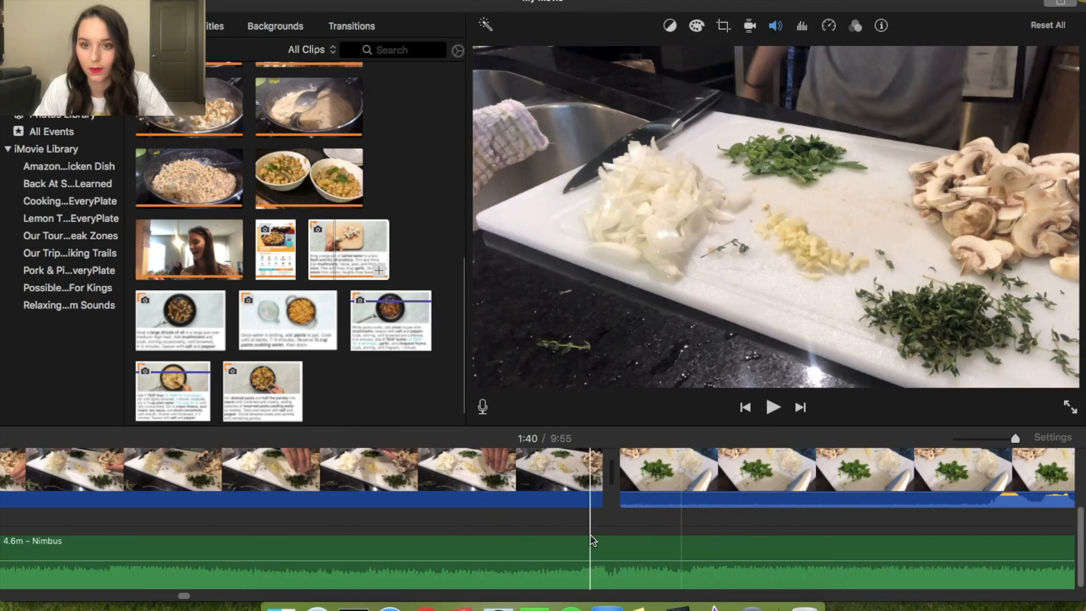
# Step: Split the Nimbus track at about 1:41, shortly after the clip showing all the chopped ingredients begins
pyautogui.click(794, 551)
pyautogui.rightClick(790, 550)
pyautogui.press('Escape')
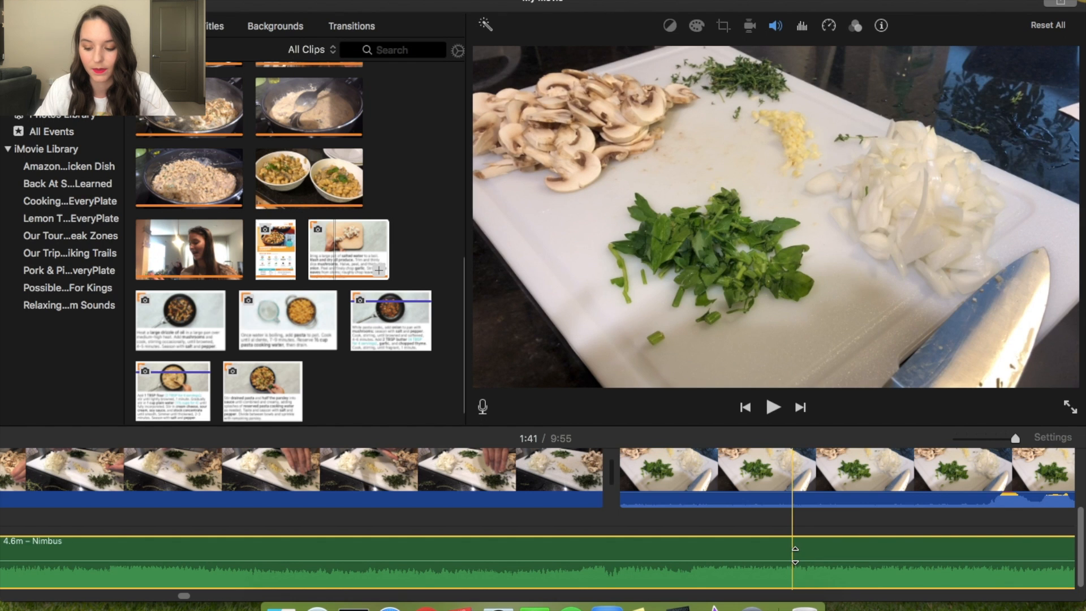
pyautogui.rightClick(795, 555)
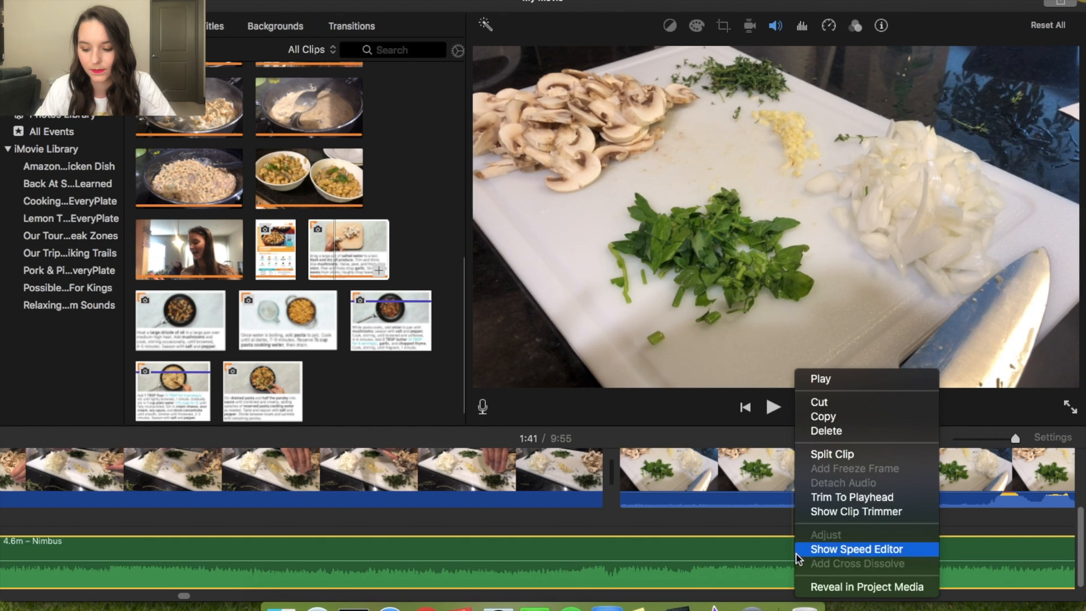
pyautogui.click(825, 453)
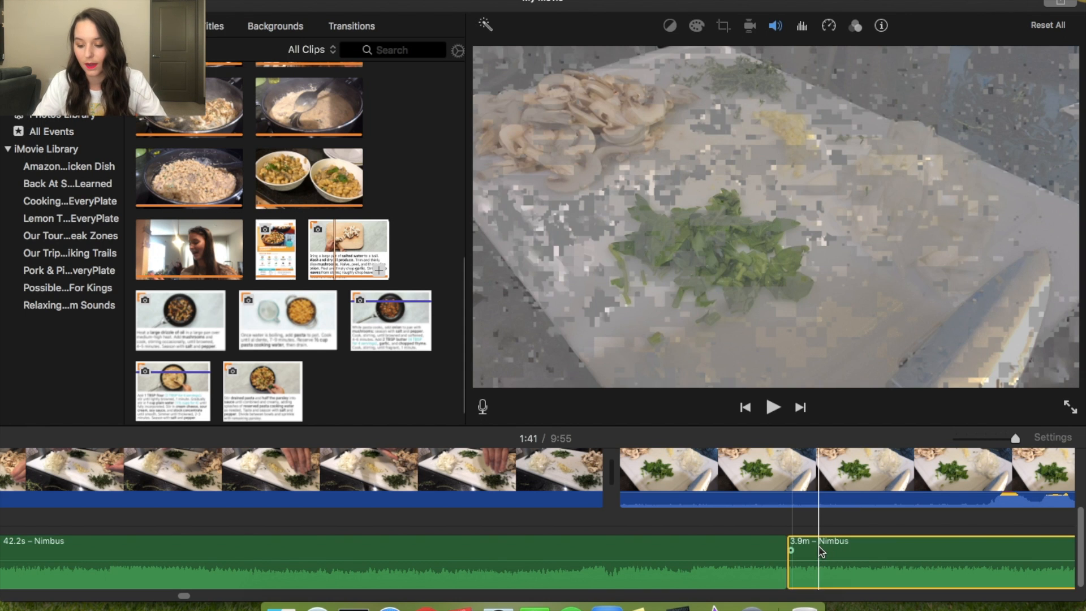
# Step: Move the second part of the Nimbus track to start near the end of the boiling-pot clip, shortly before the frying-pan footage
pyautogui.moveTo(819, 546); pyautogui.dragTo(152, 577)
pyautogui.hscroll(-5, 357, 528)
pyautogui.moveTo(509, 548); pyautogui.dragTo(107, 550)
pyautogui.hscroll(-3, 107, 550)
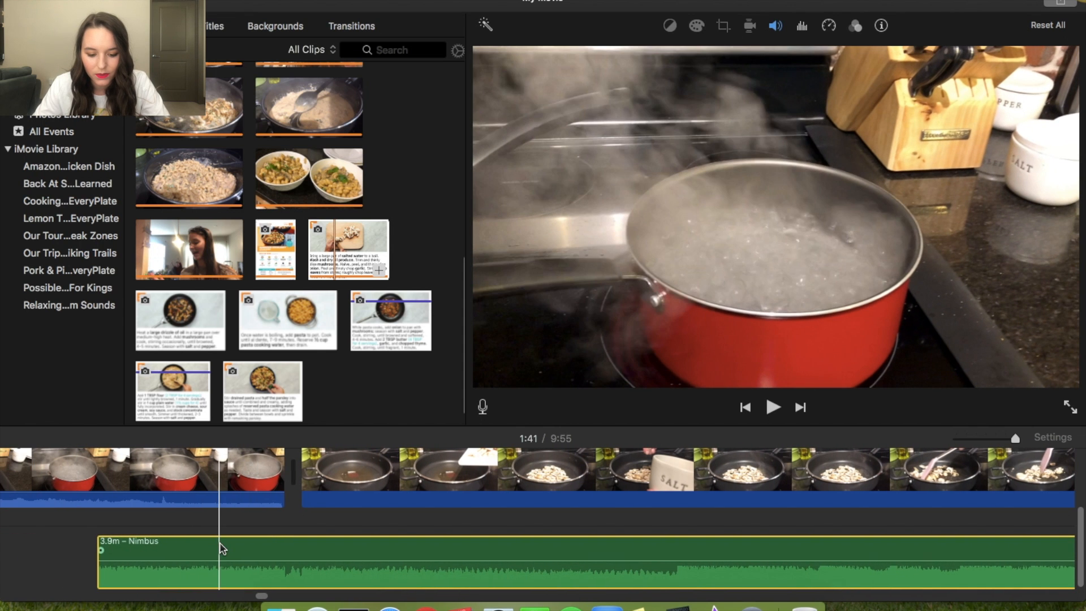
pyautogui.moveTo(219, 549); pyautogui.dragTo(202, 545)
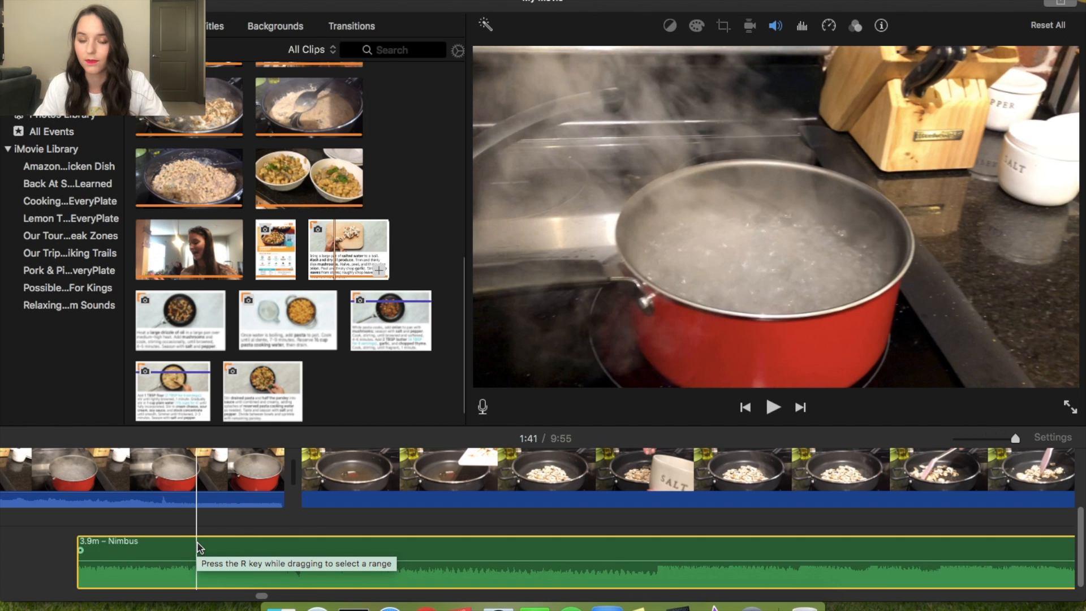
pyautogui.scroll(5, 200, 548)
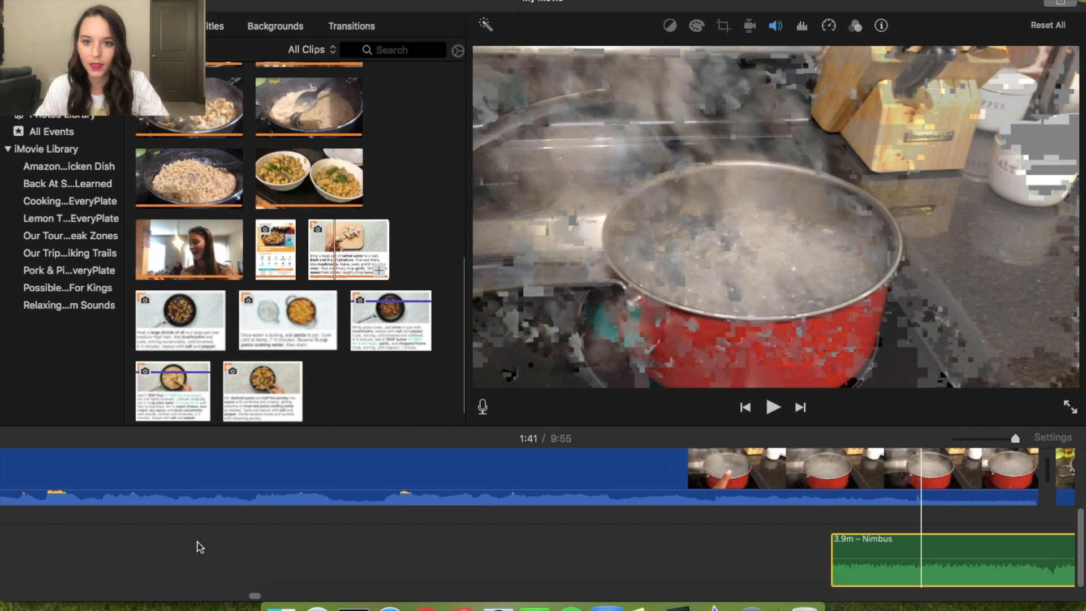
pyautogui.hscroll(-5, 199, 548)
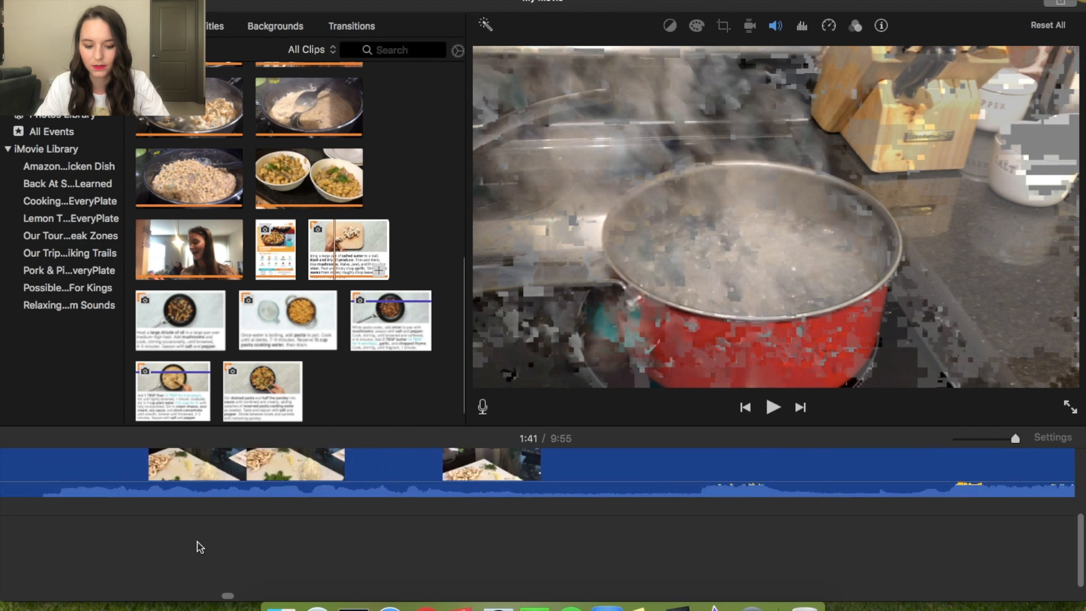
# Step: Split the clip showing all the chopped ingredients at about 1:42 and delete its first part
pyautogui.hscroll(-5, 199, 547)
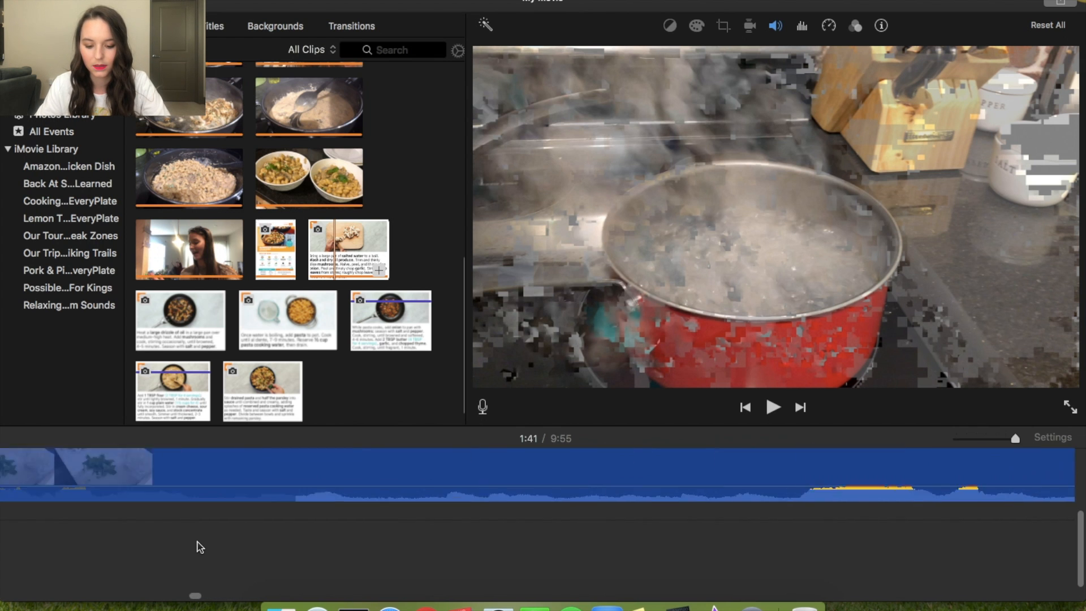
pyautogui.hscroll(1, 299, 557)
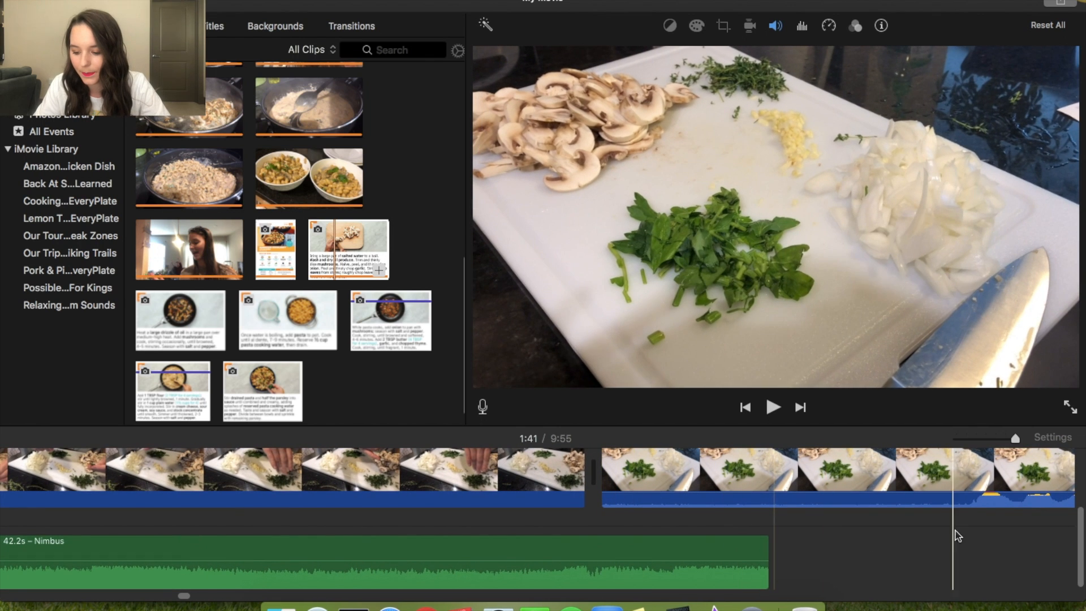
pyautogui.click(955, 504)
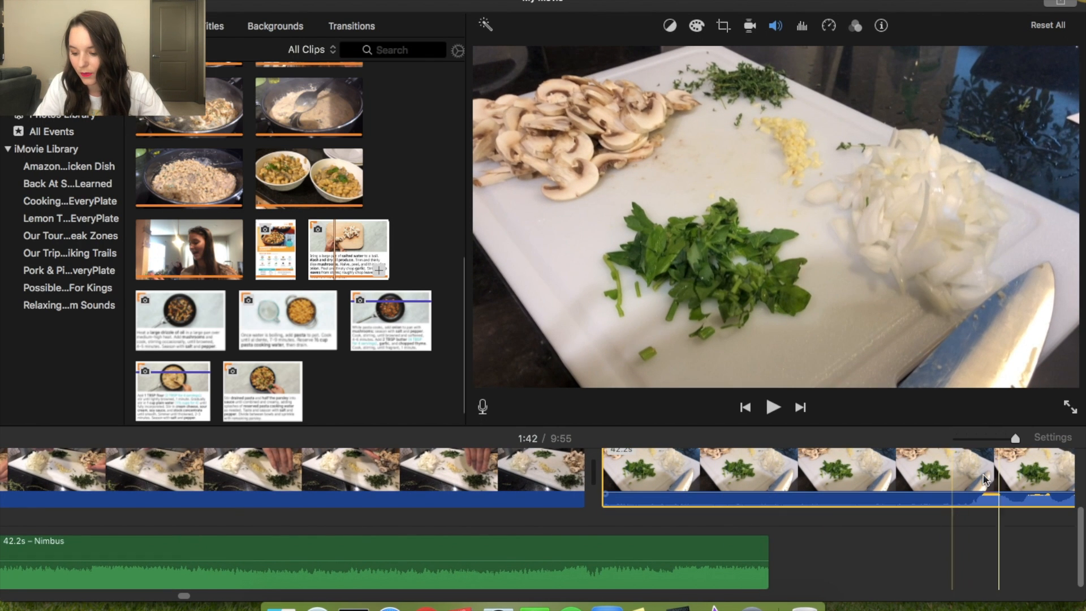
pyautogui.rightClick(955, 500)
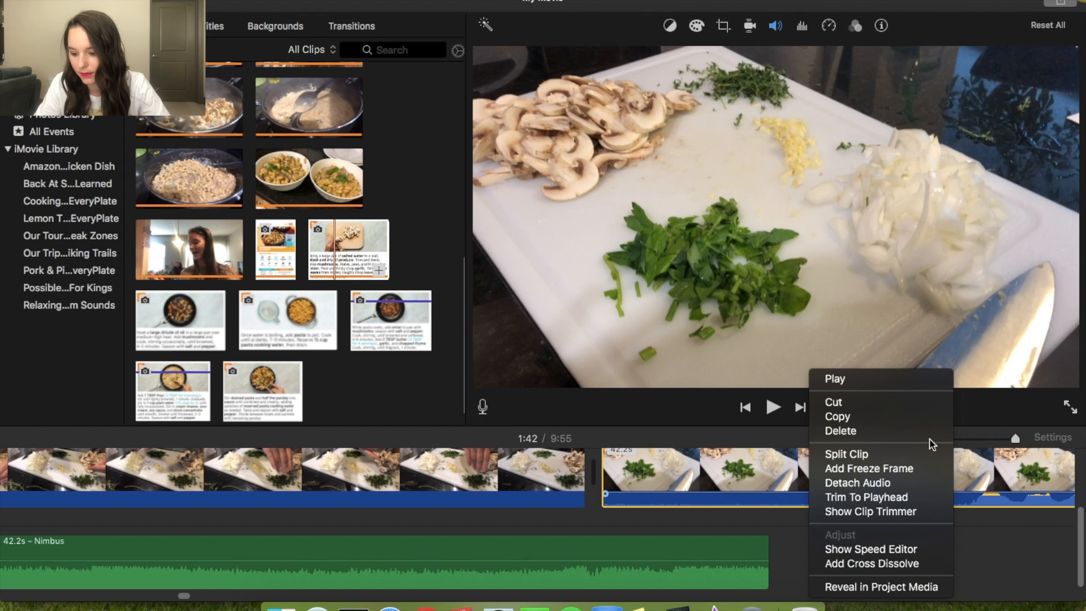
pyautogui.click(919, 453)
pyautogui.rightClick(657, 486)
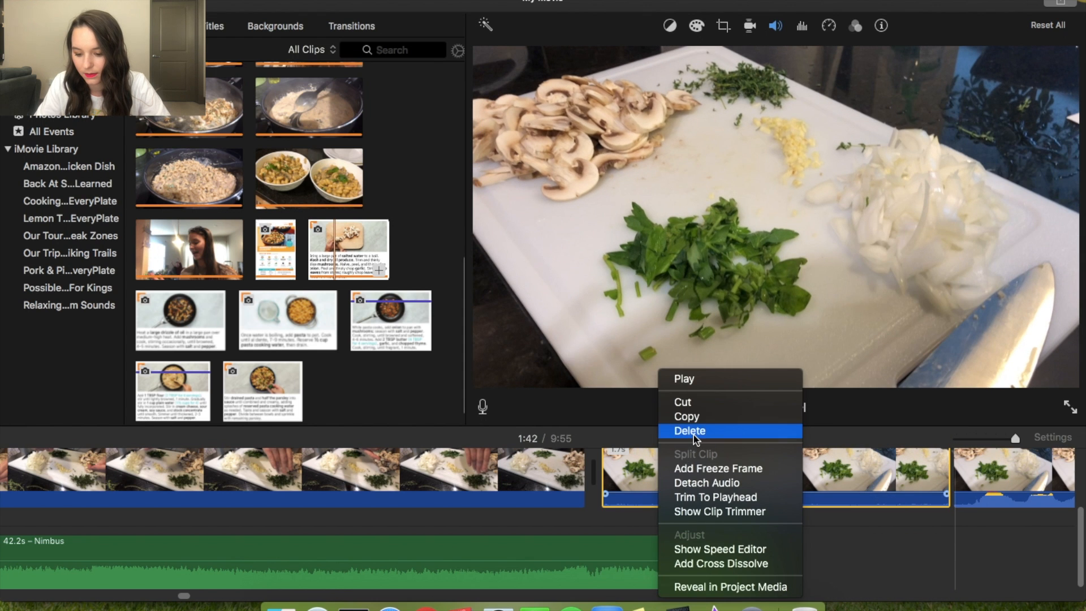
pyautogui.click(665, 426)
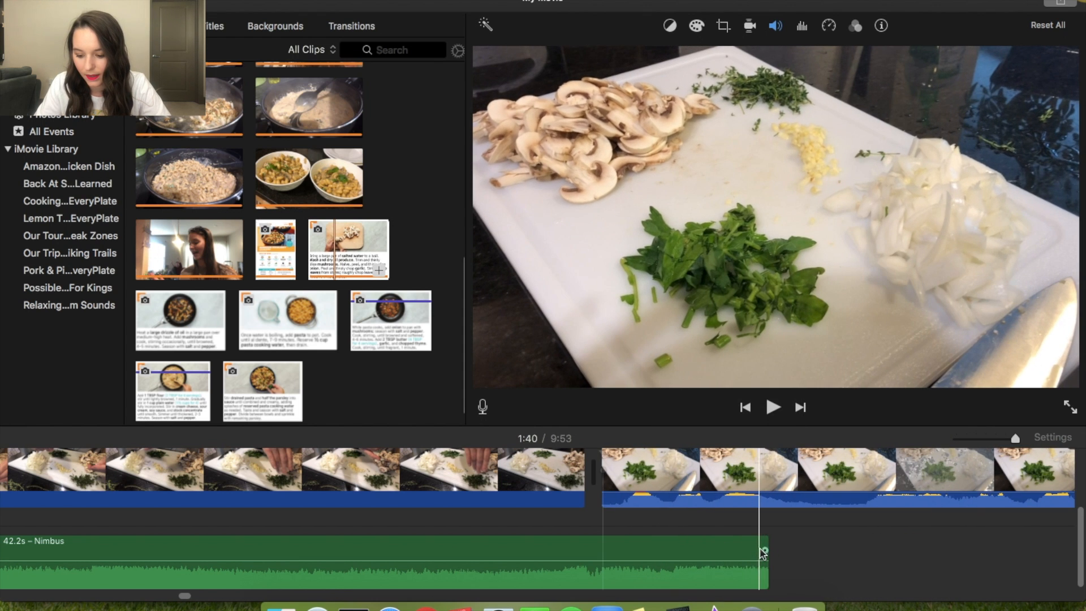
# Step: Fade out the end of the first Nimbus segment starting from about 1:38, and play back the fade
pyautogui.moveTo(762, 549)
pyautogui.mouseDown()
pyautogui.moveTo(114, 550)
pyautogui.moveTo(176, 550)
pyautogui.mouseUp()
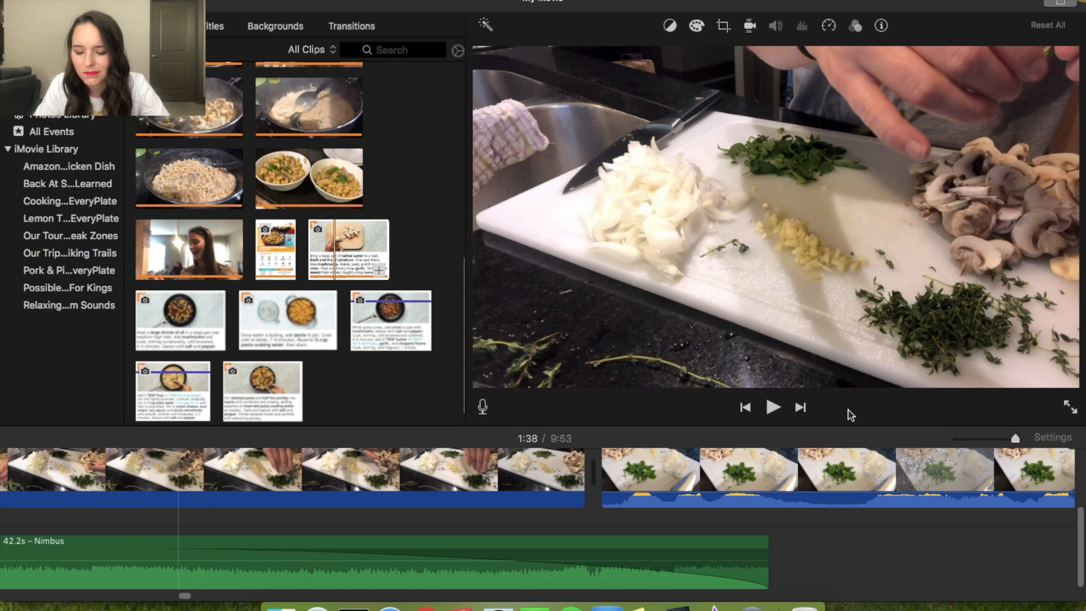
pyautogui.click(773, 407)
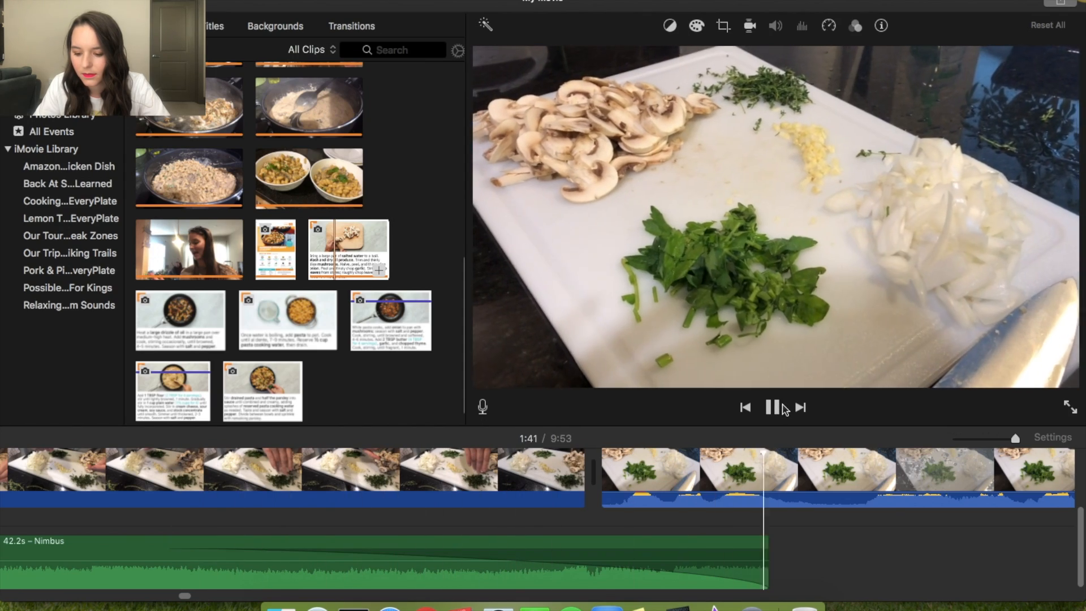
# Step: Play the talking footage from about 1:42 through the living-room and countertop shots up to the boiling pot at about 2:19
pyautogui.hscroll(10, 740, 523)
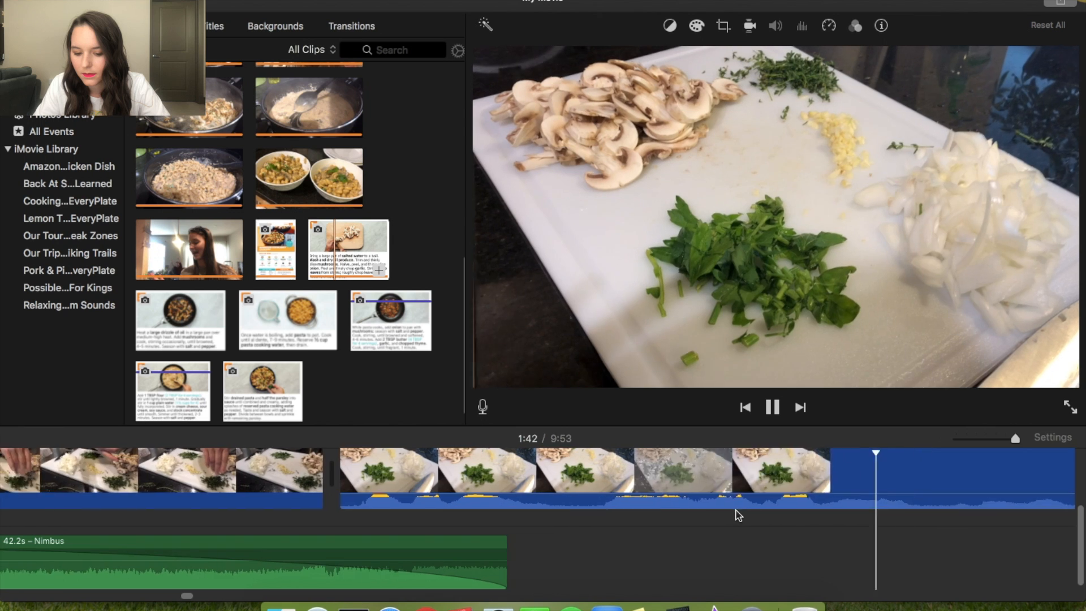
pyautogui.hscroll(10, 741, 516)
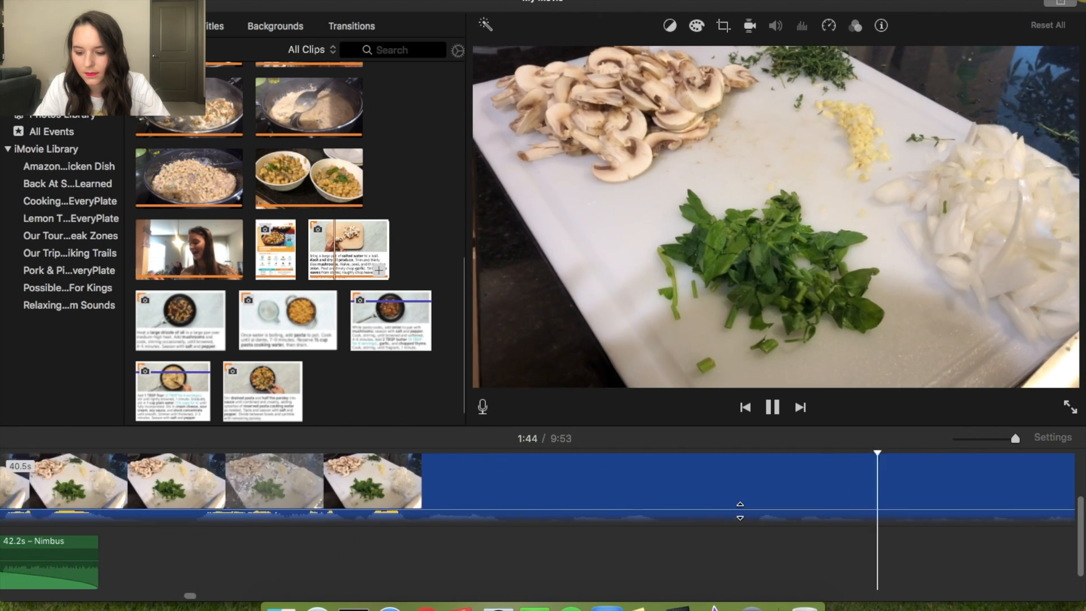
pyautogui.hscroll(10, 744, 516)
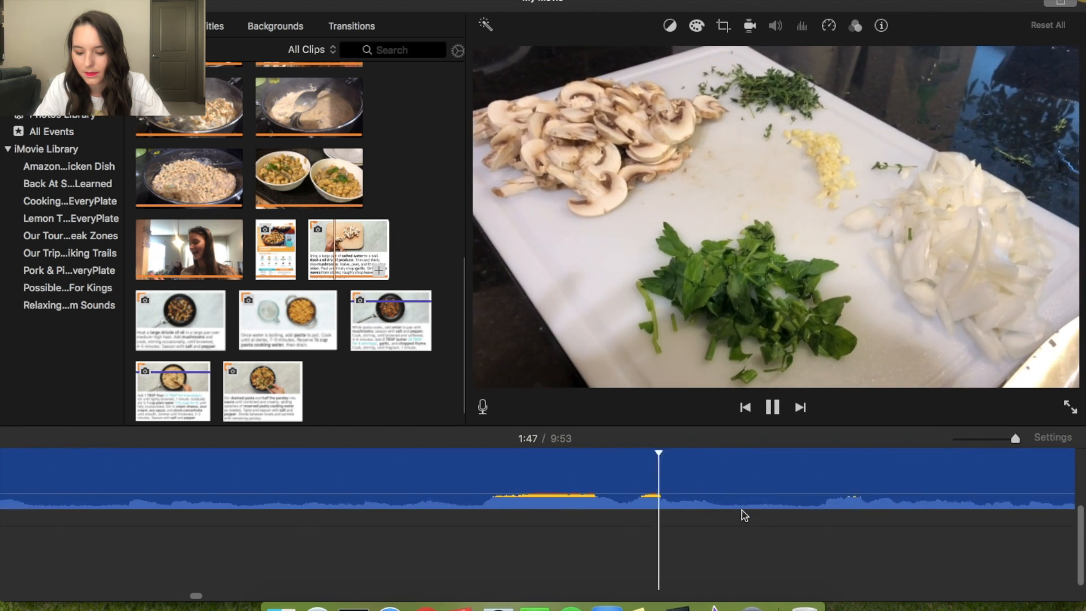
pyautogui.hscroll(10, 746, 515)
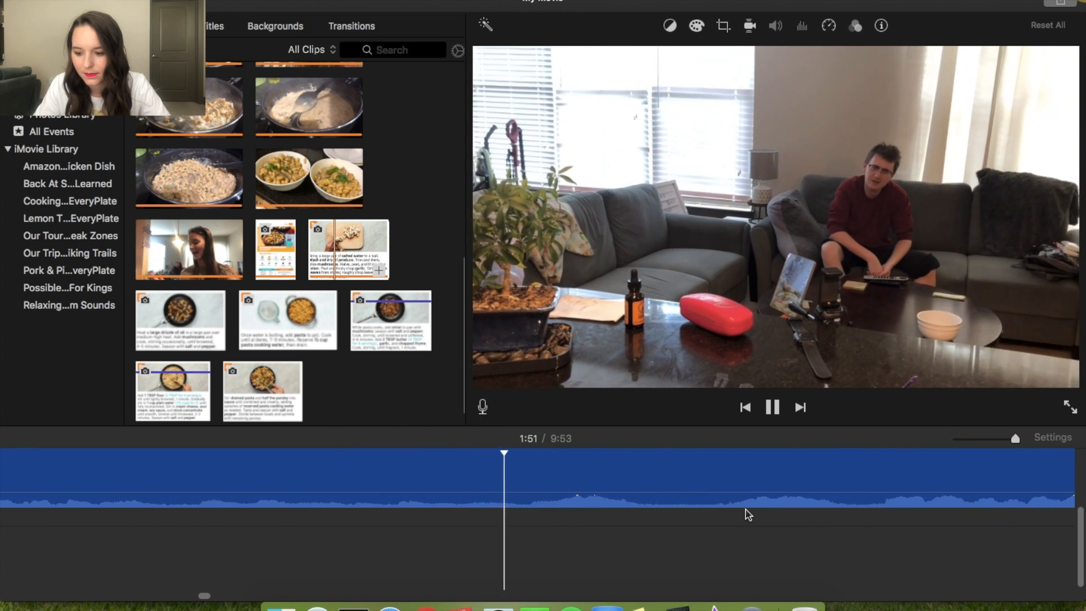
pyautogui.hscroll(6, 748, 514)
pyautogui.hscroll(5, 748, 513)
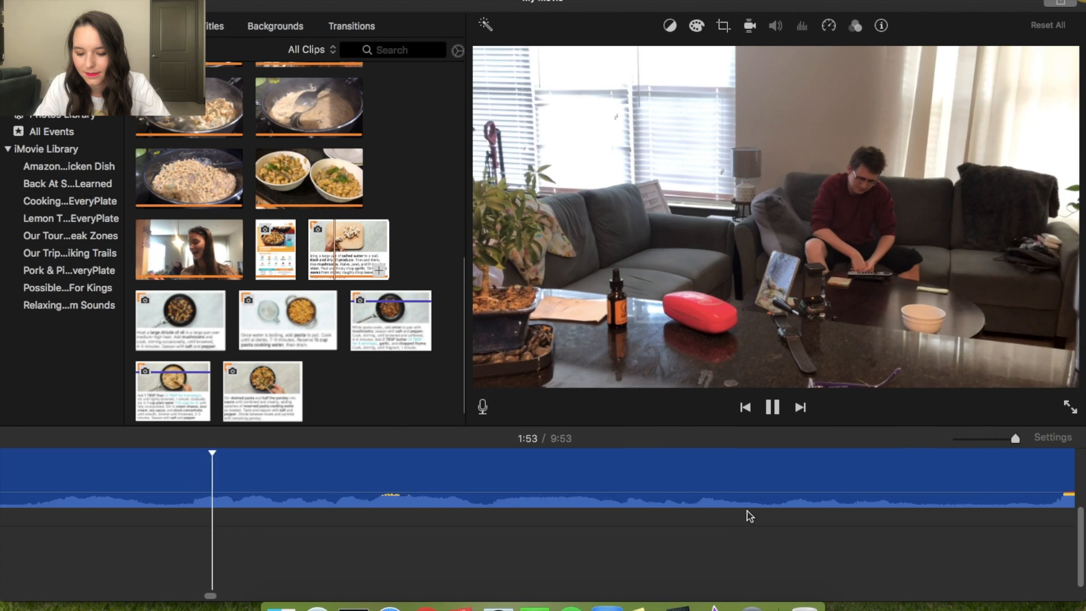
pyautogui.hscroll(4, 748, 511)
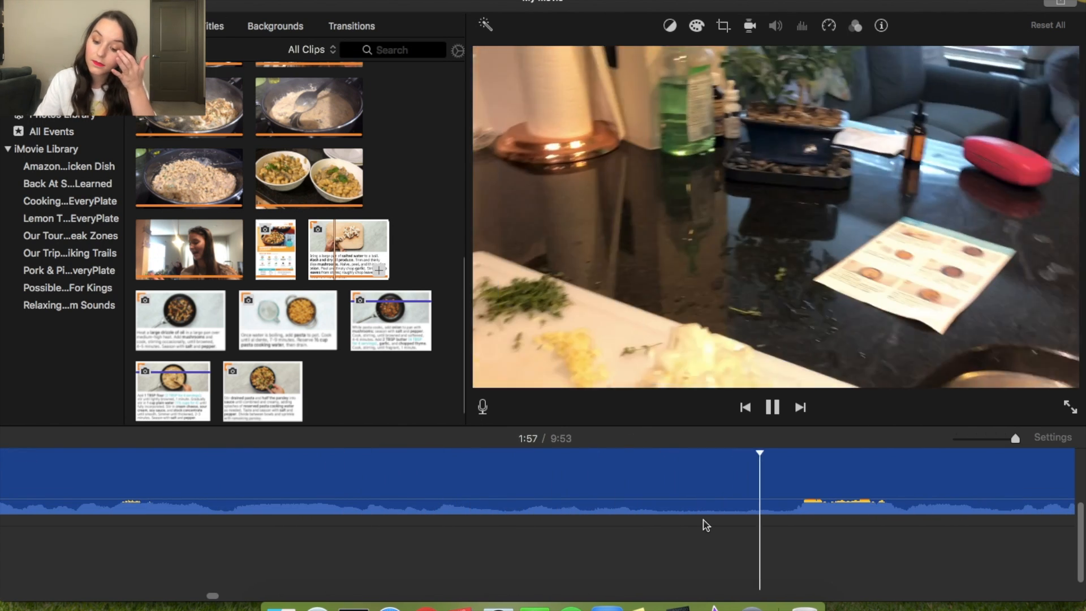
pyautogui.hscroll(6, 693, 526)
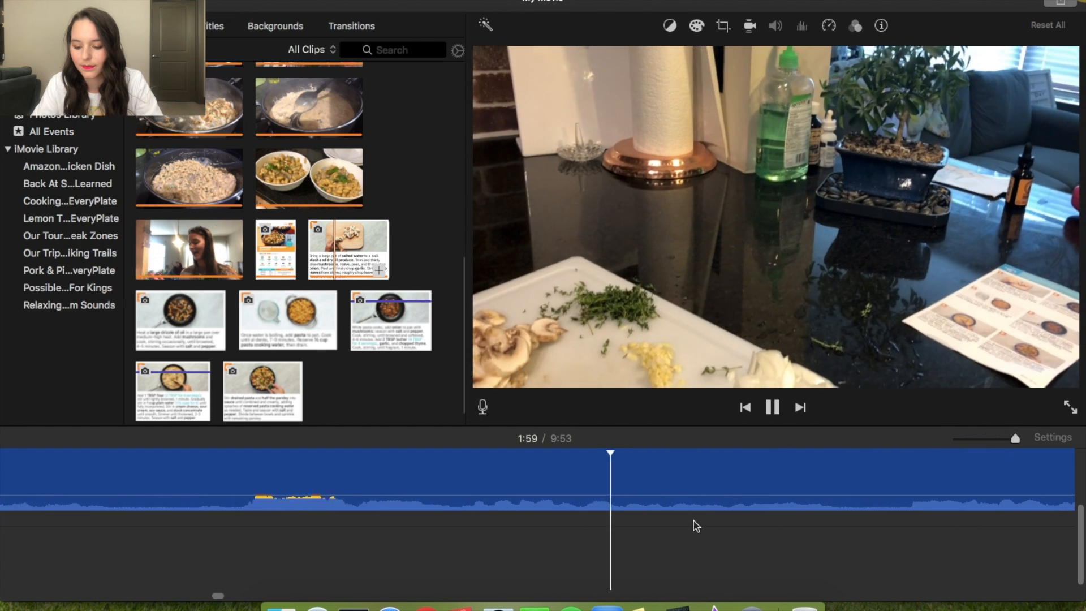
pyautogui.click(773, 408)
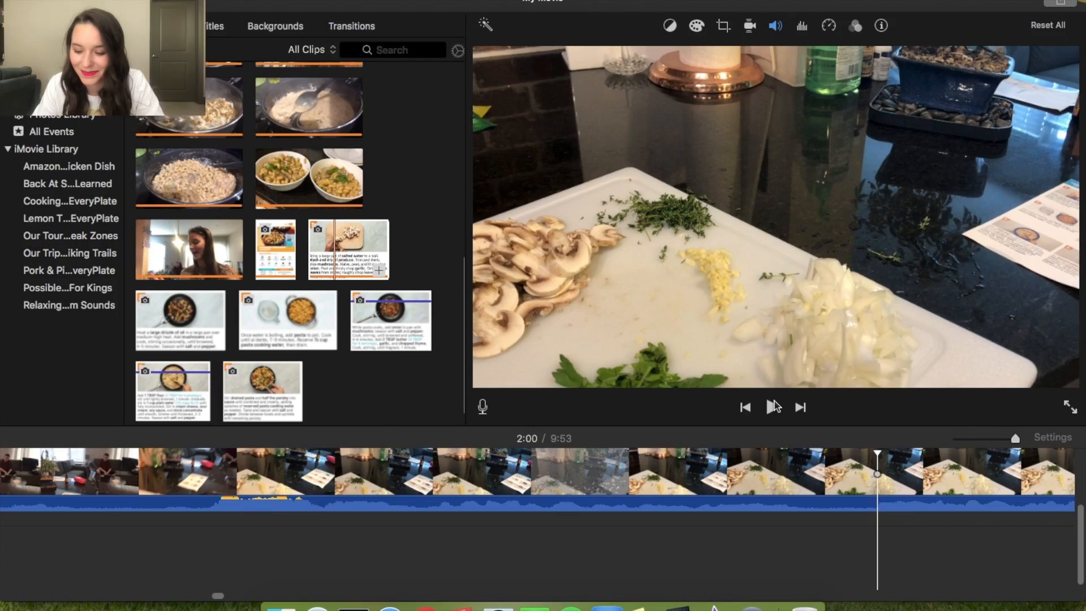
pyautogui.click(774, 407)
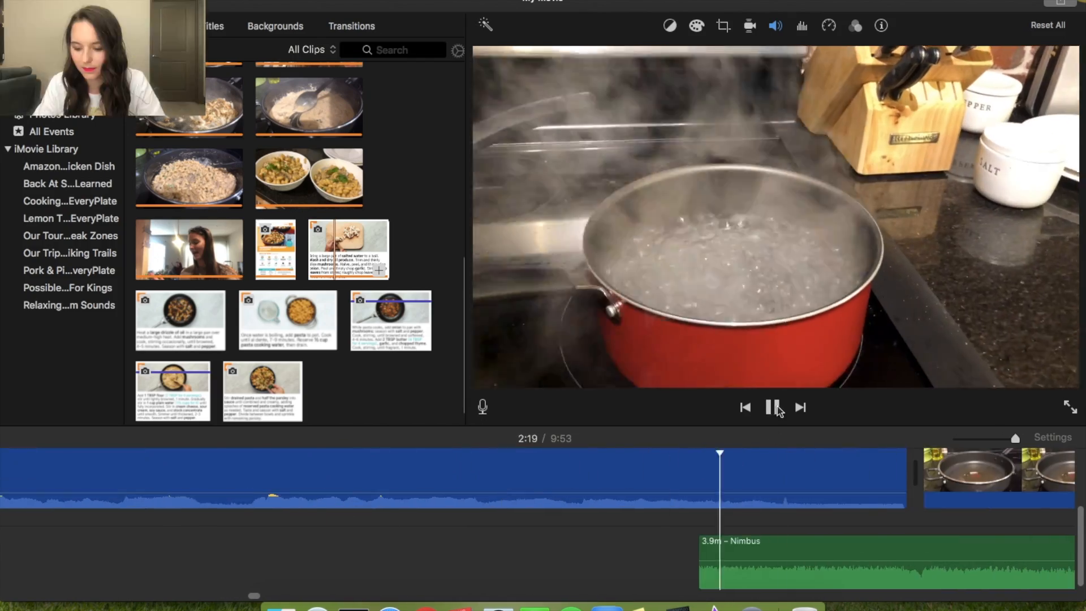
# Step: Trim the end of the boiling-pot clip and fade in the Nimbus segment that starts beneath it
pyautogui.click(773, 407)
pyautogui.press('super+b')
pyautogui.rightClick(830, 481)
pyautogui.click(854, 431)
pyautogui.click(611, 487)
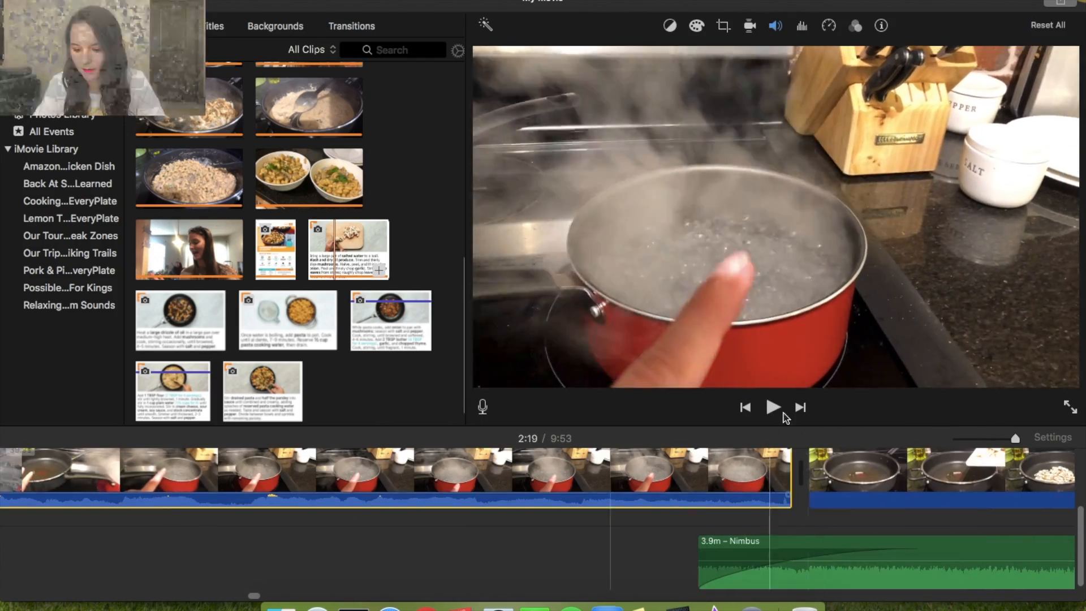
pyautogui.click(773, 407)
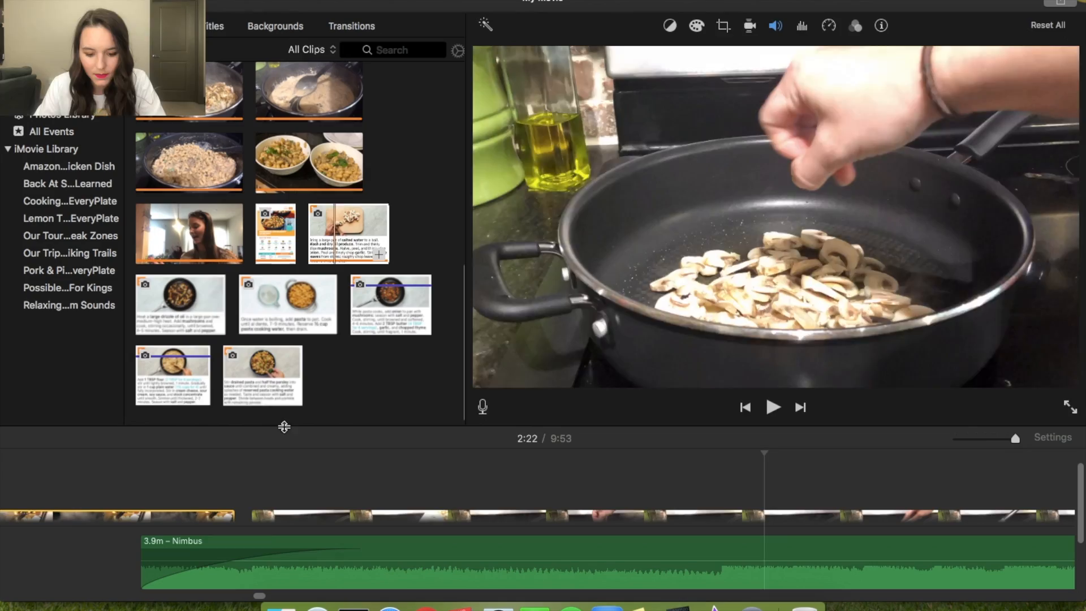
# Step: Show recipe card 2 as a picture-in-picture in the lower-right corner of the mushroom frying-pan clip, and play it back
pyautogui.click(657, 25)
pyautogui.click(560, 53)
pyautogui.click(562, 107)
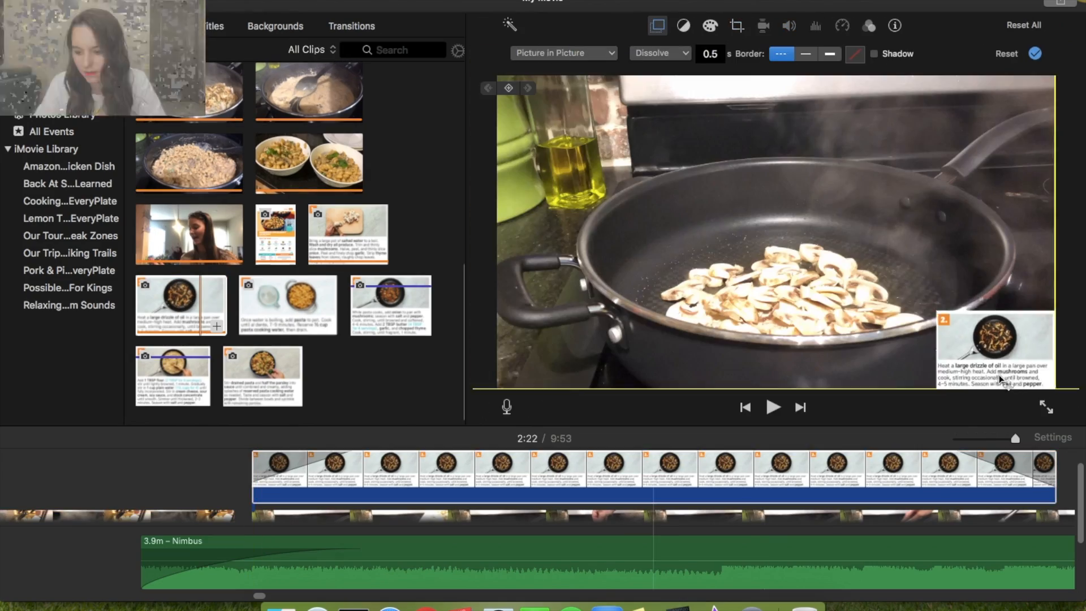
pyautogui.press('space')
pyautogui.press('space')
# Step: Overlay recipe card 3 on the short pot clip between the frying-pan clips, match that clip's length, and set its crop style to Fit
pyautogui.click(853, 472)
pyautogui.moveTo(1032, 461); pyautogui.dragTo(473, 461)
pyautogui.click(657, 25)
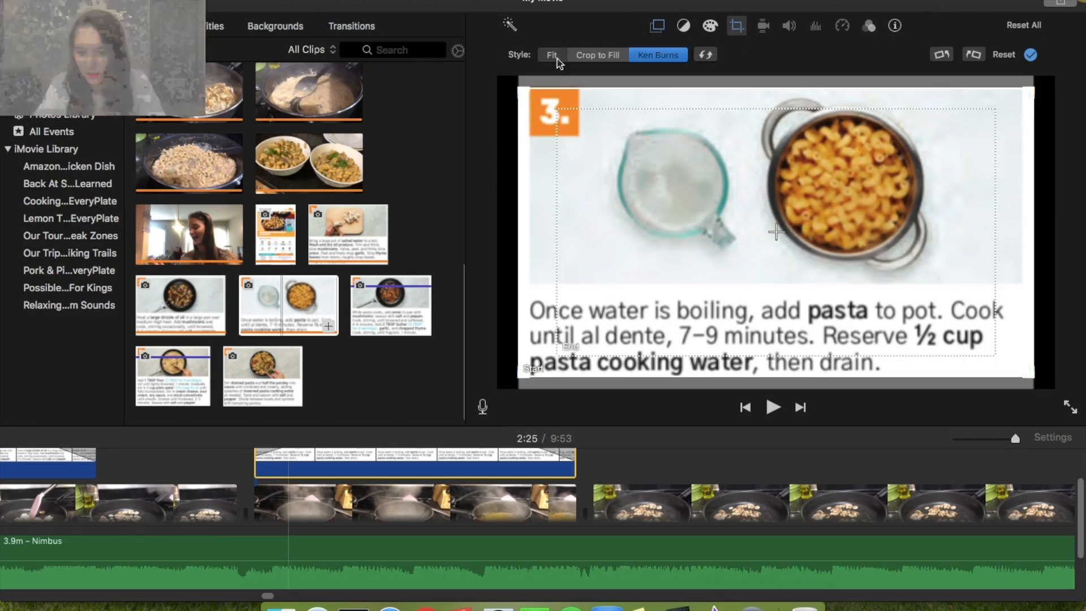
pyautogui.press('space')
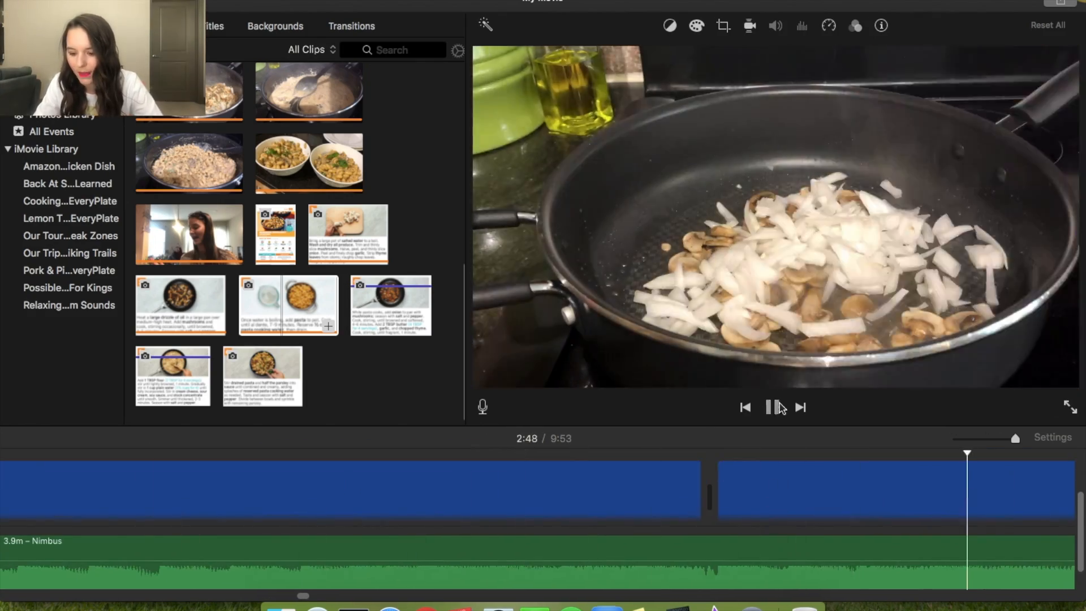
# Step: Add recipe card 4 as a picture-in-picture overlay on the frying-pan clip with the onions, at about 2:48
pyautogui.click(288, 305)
pyautogui.moveTo(288, 305); pyautogui.dragTo(636, 492)
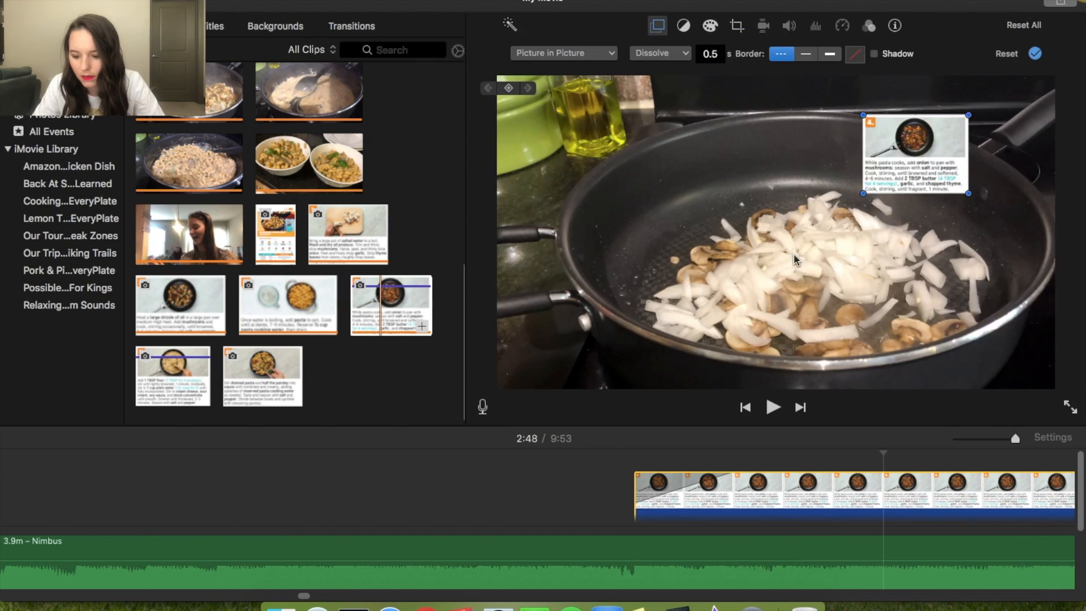
pyautogui.click(773, 407)
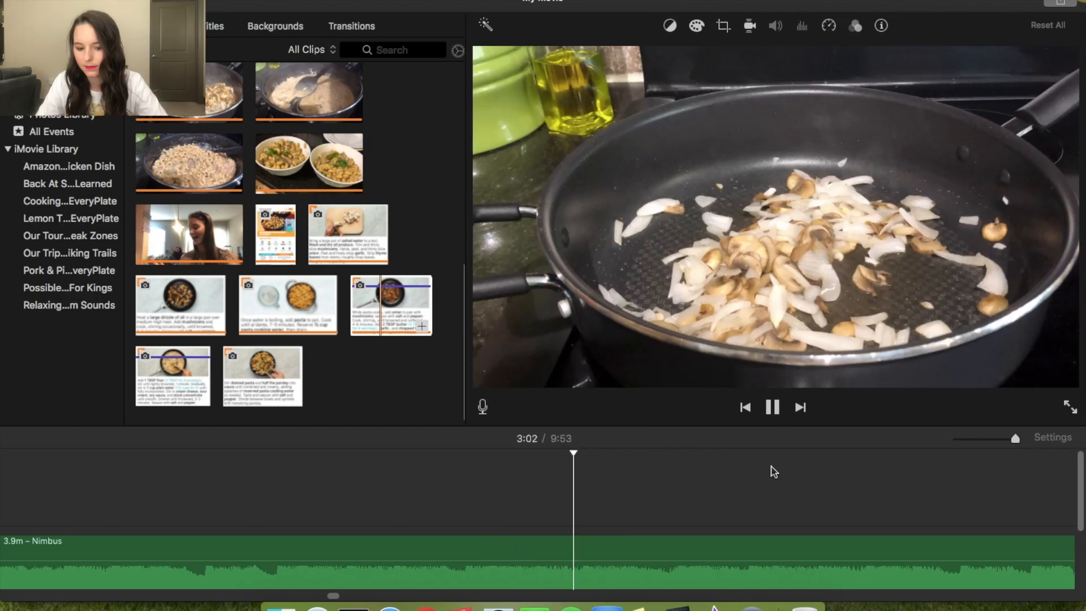
# Step: Add recipe card 5 above the frying-pan clip at about 3:05 with the Fit crop style, and continue playback
pyautogui.press('space')
pyautogui.press('q')
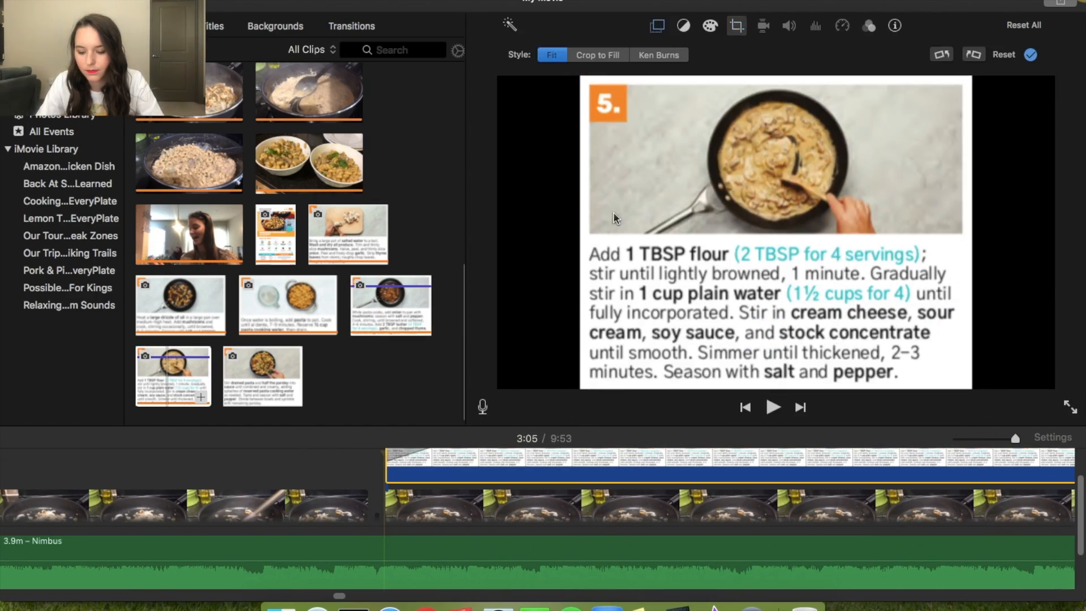
pyautogui.click(303, 506)
pyautogui.press('space')
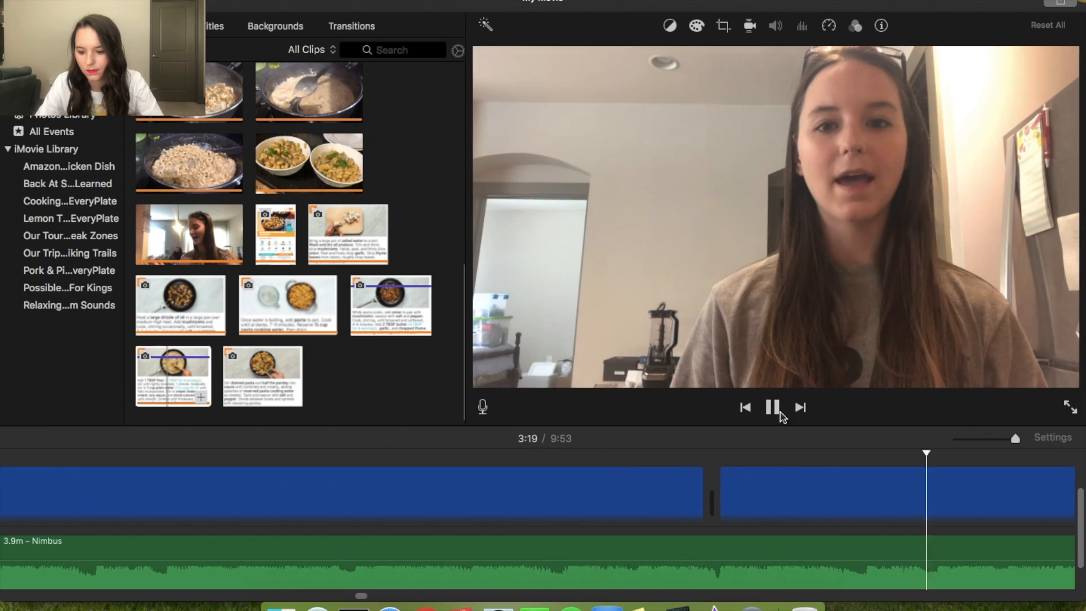
# Step: Split the Nimbus track at about 3:19, shortly into the talking clip, and move the second part near that clip's end
pyautogui.click(772, 408)
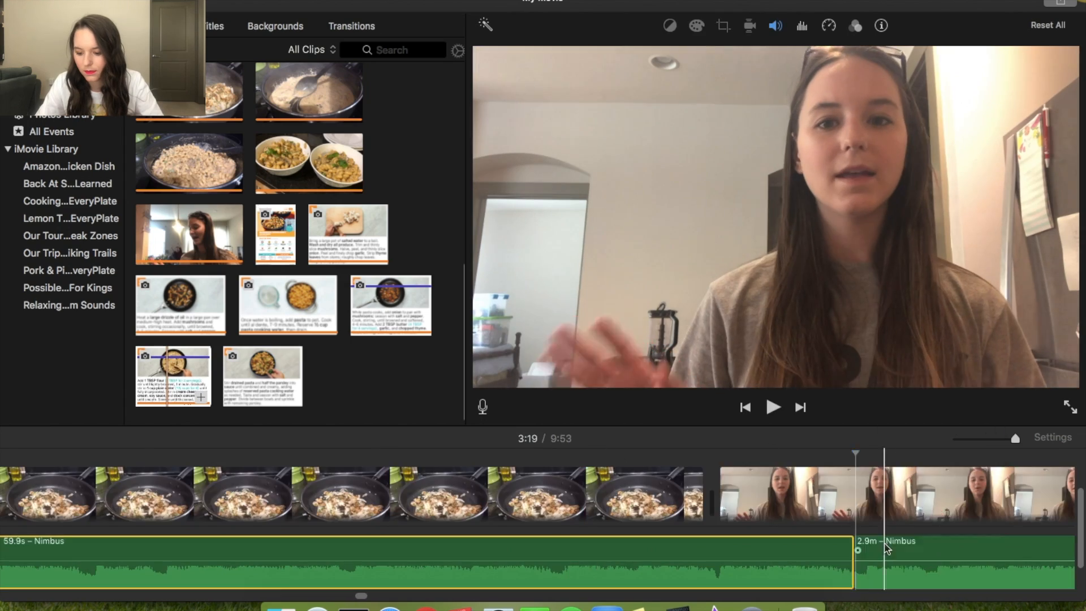
pyautogui.click(939, 566)
pyautogui.hscroll(-20, 873, 514)
# Step: Fade out the end of the Nimbus segment under the frying-pan footage and trim the start of the following talking clip
pyautogui.moveTo(939, 566); pyautogui.dragTo(689, 551)
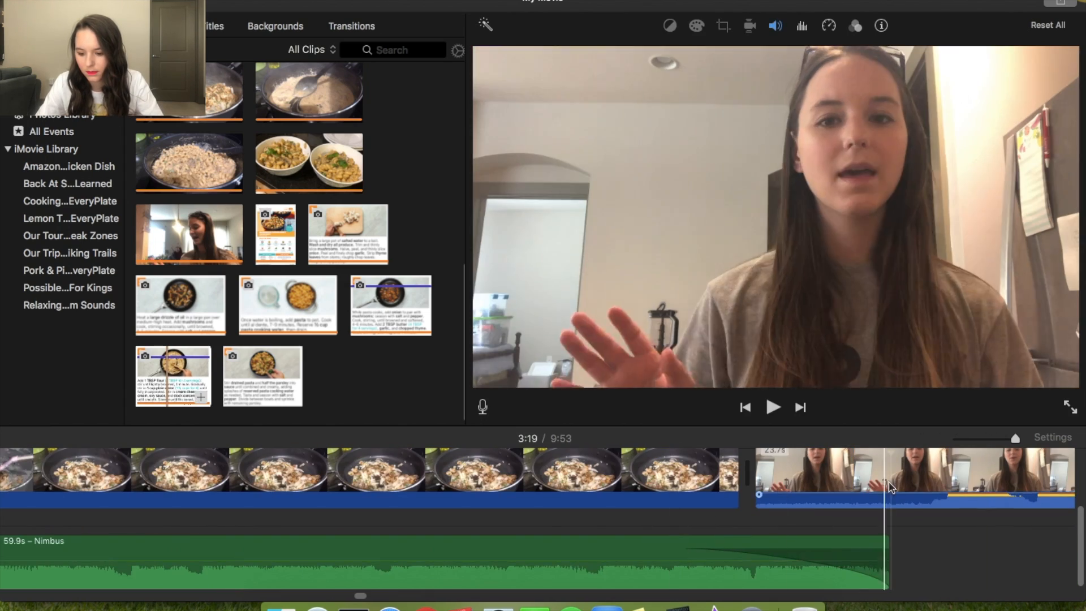
pyautogui.hscroll(-3, 905, 498)
pyautogui.moveTo(916, 489); pyautogui.dragTo(933, 489)
pyautogui.hscroll(5, 882, 509)
pyautogui.moveTo(831, 565); pyautogui.dragTo(925, 566)
pyautogui.moveTo(722, 551); pyautogui.dragTo(737, 552)
# Step: Play the talking clip to about 3:38 and trim its end just before the next frying-pan clip
pyautogui.click(509, 500)
pyautogui.press('space')
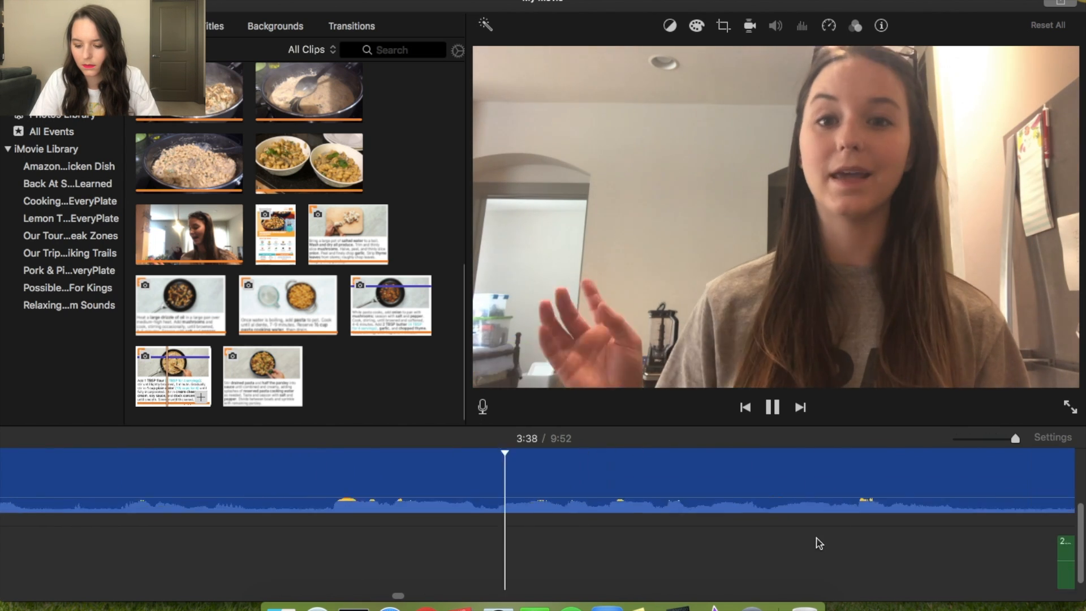
pyautogui.press('space')
pyautogui.moveTo(755, 484); pyautogui.dragTo(655, 484)
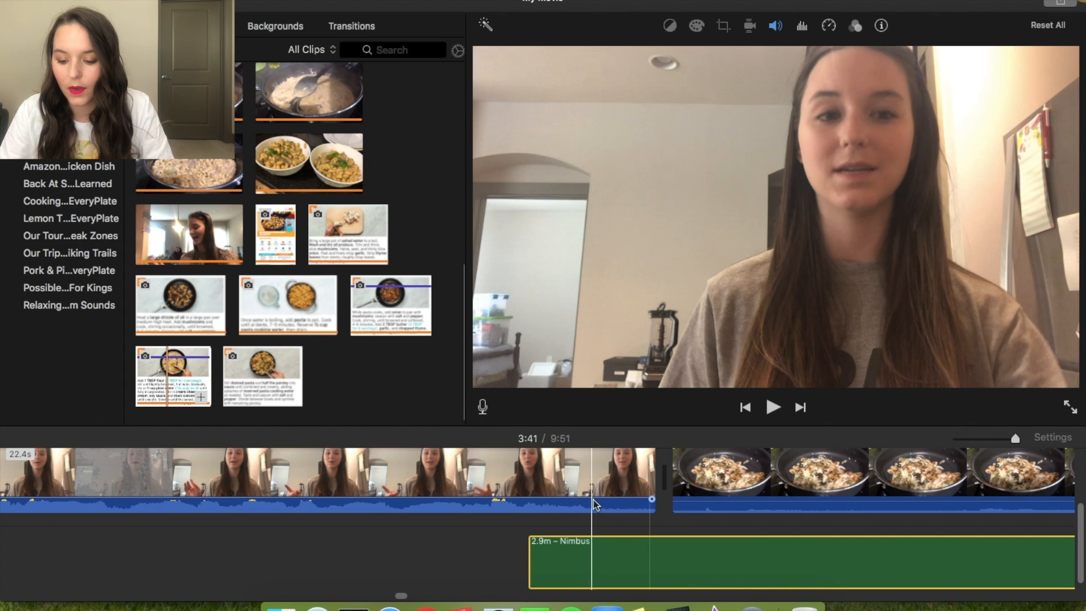
# Step: Mute the frying-pan clip that follows the talking clip at about 3:41
pyautogui.hscroll(4, 545, 509)
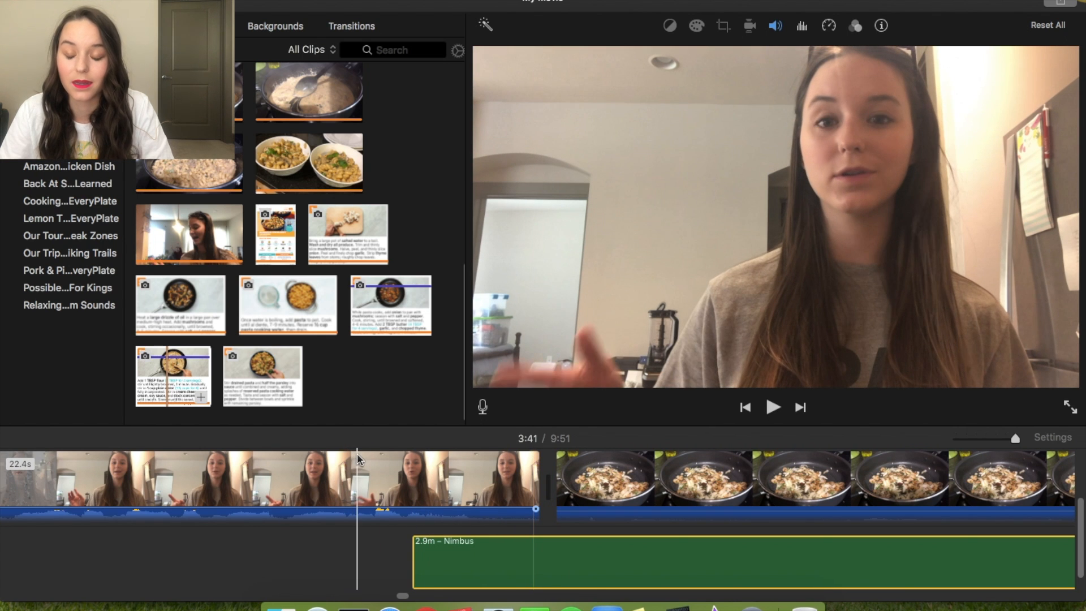
pyautogui.hscroll(5, 407, 481)
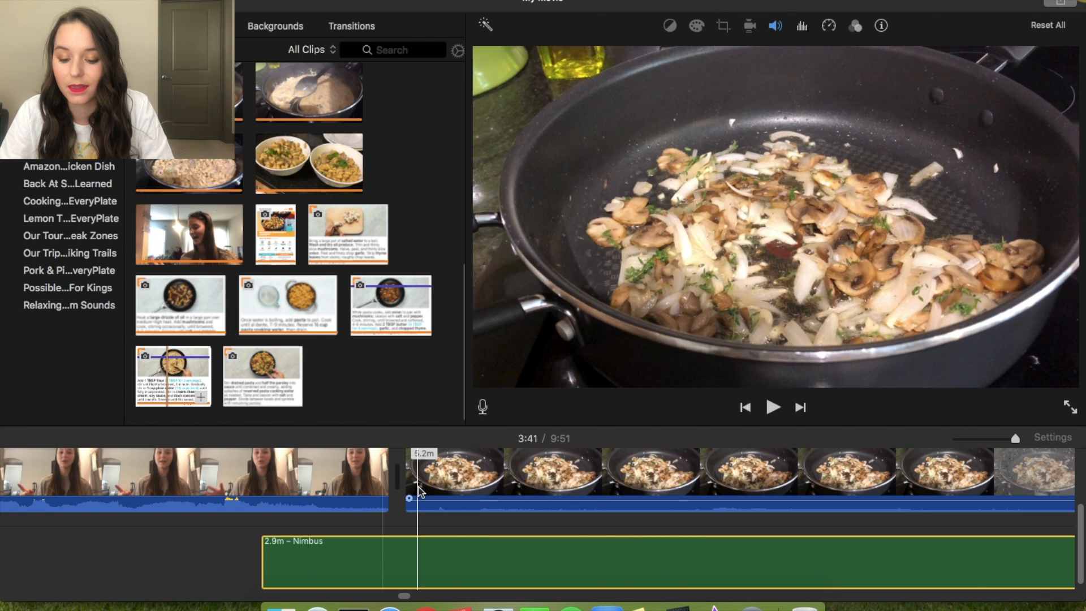
pyautogui.click(489, 487)
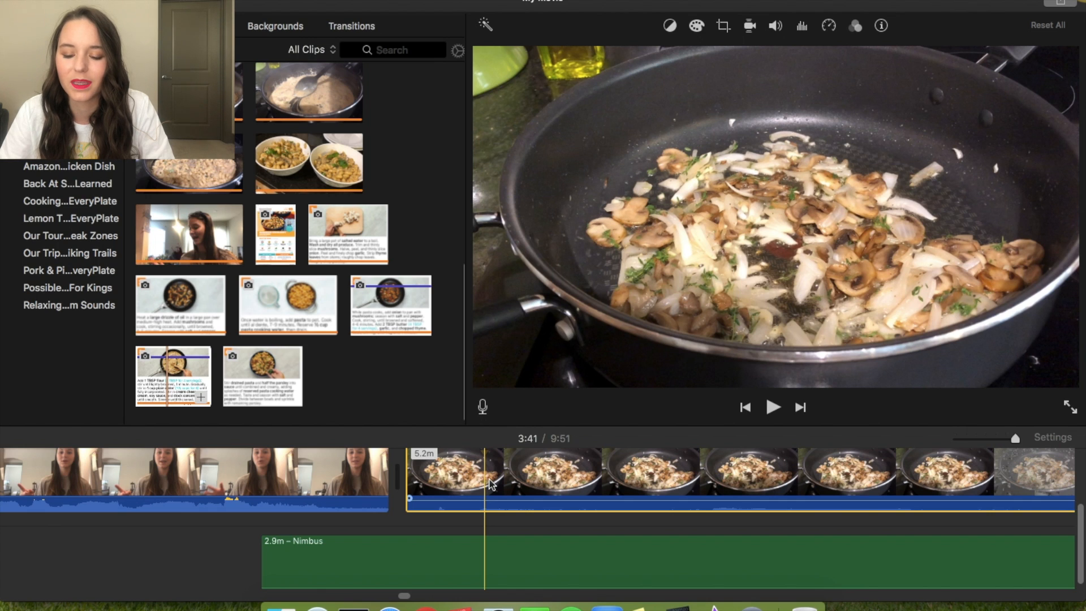
pyautogui.click(486, 489)
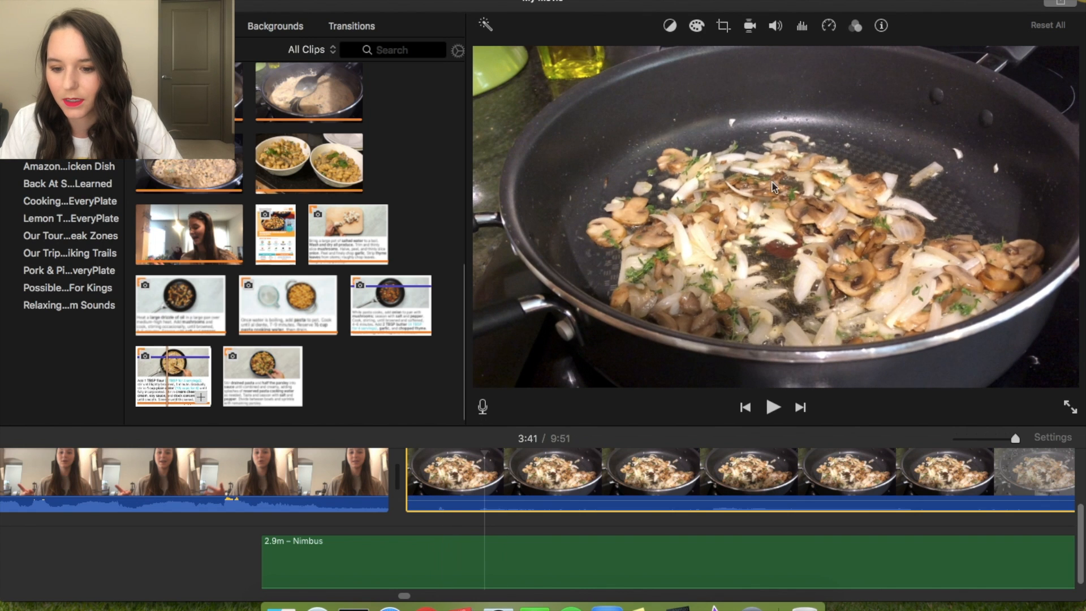
pyautogui.click(775, 27)
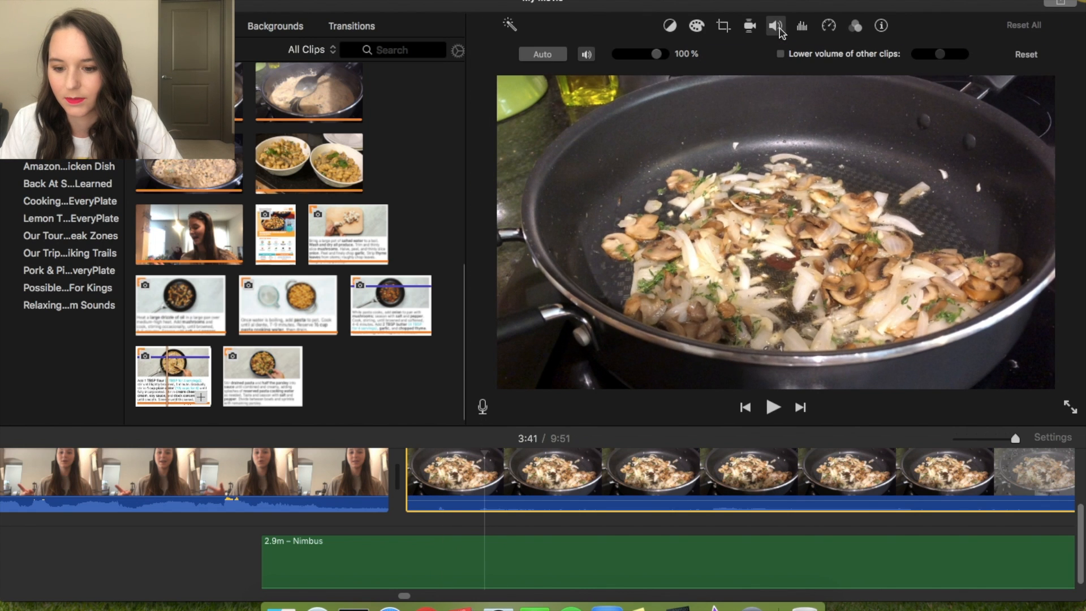
pyautogui.click(587, 56)
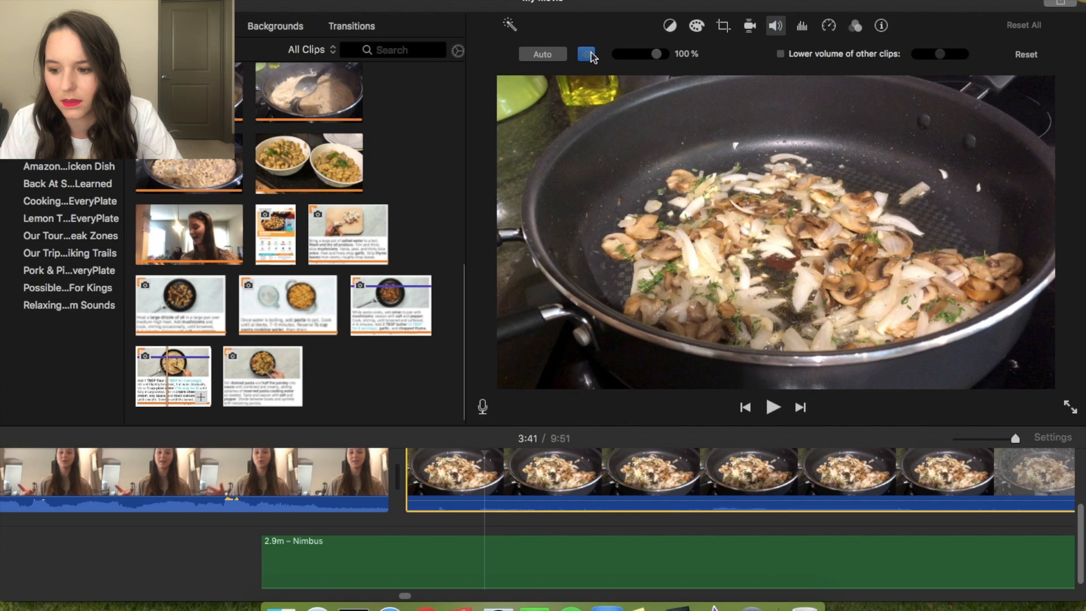
pyautogui.click(751, 26)
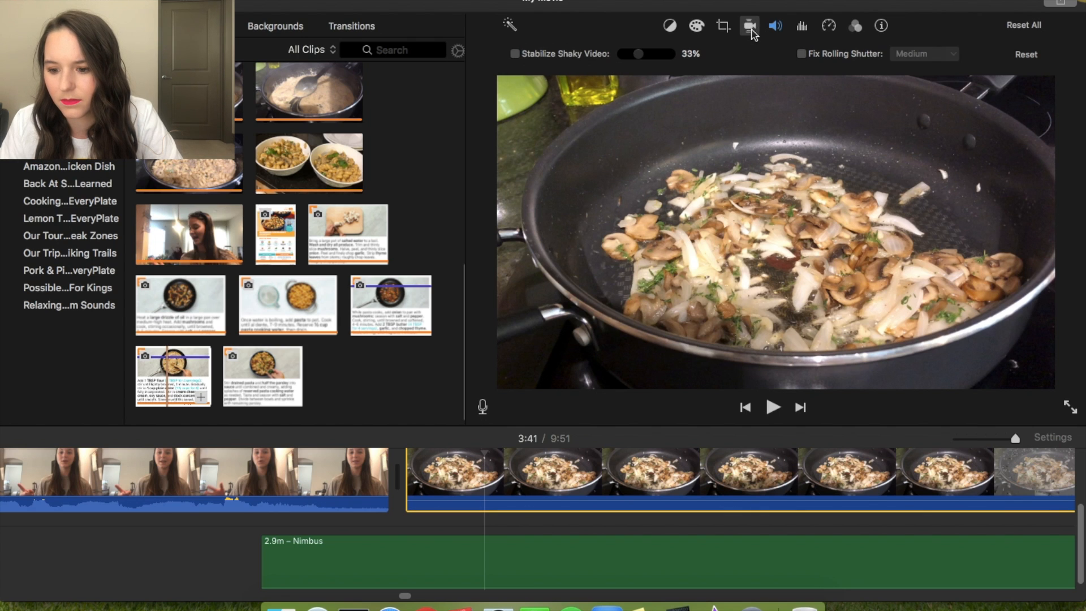
pyautogui.click(775, 29)
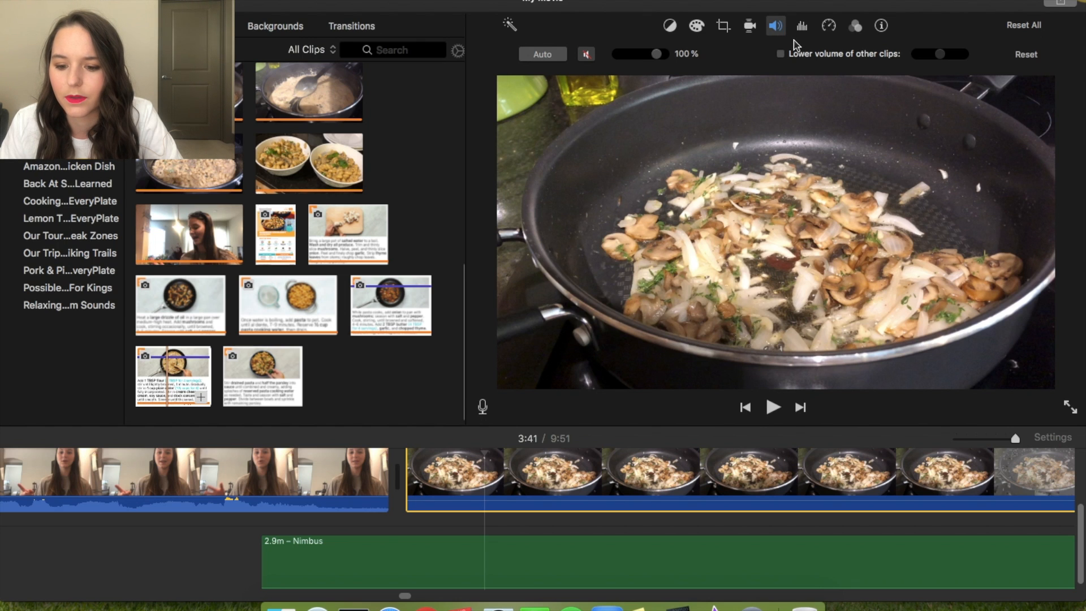
pyautogui.click(803, 33)
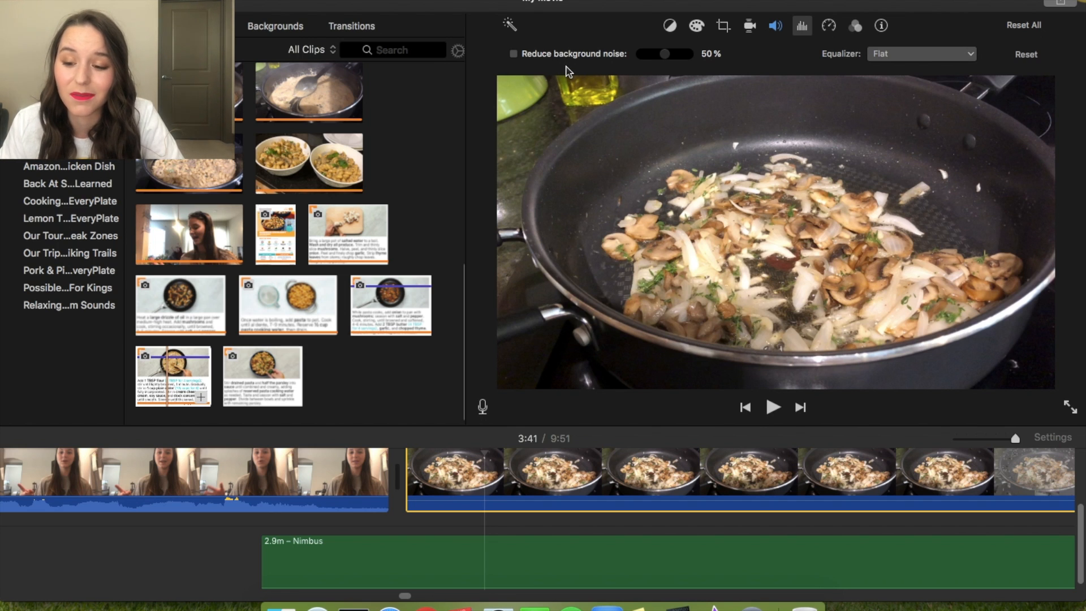
pyautogui.click(749, 28)
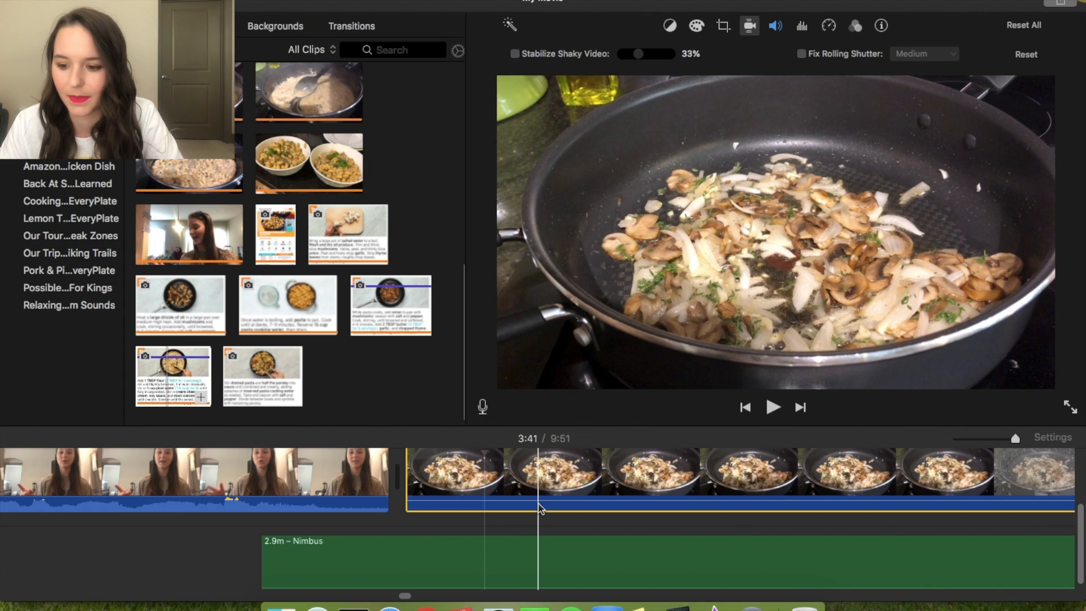
pyautogui.rightClick(647, 481)
pyautogui.press('Escape')
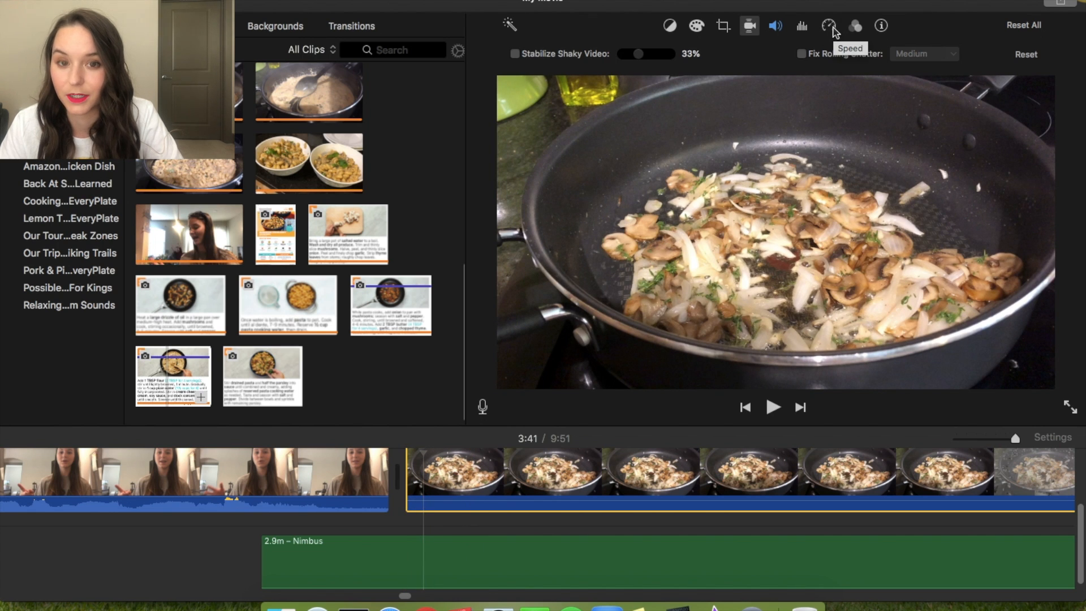
# Step: Change the muted frying-pan clip's playback speed to Fast at 8x
pyautogui.click(829, 26)
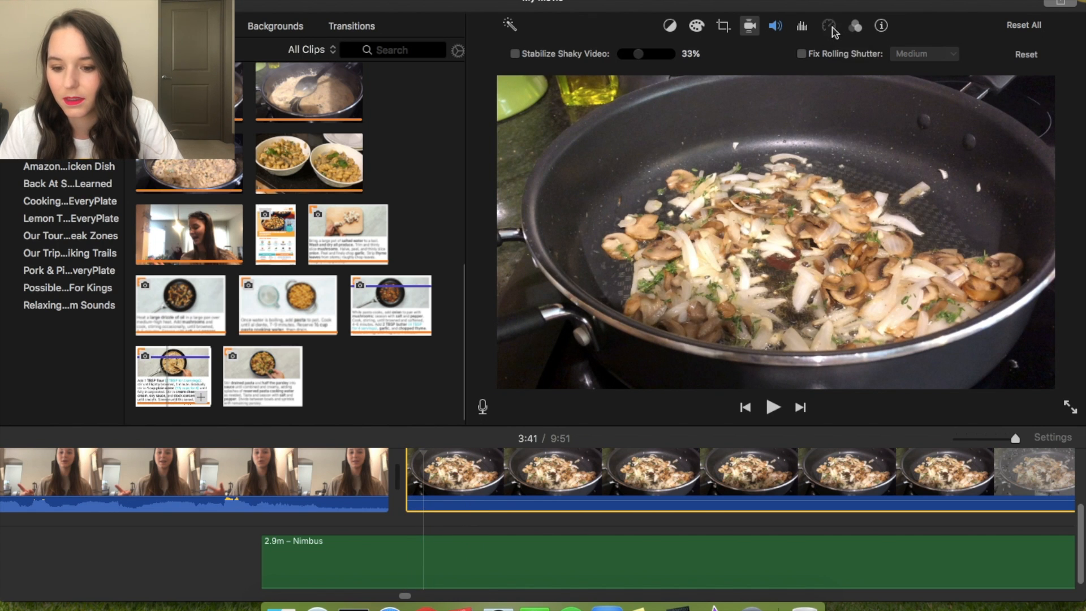
pyautogui.click(546, 57)
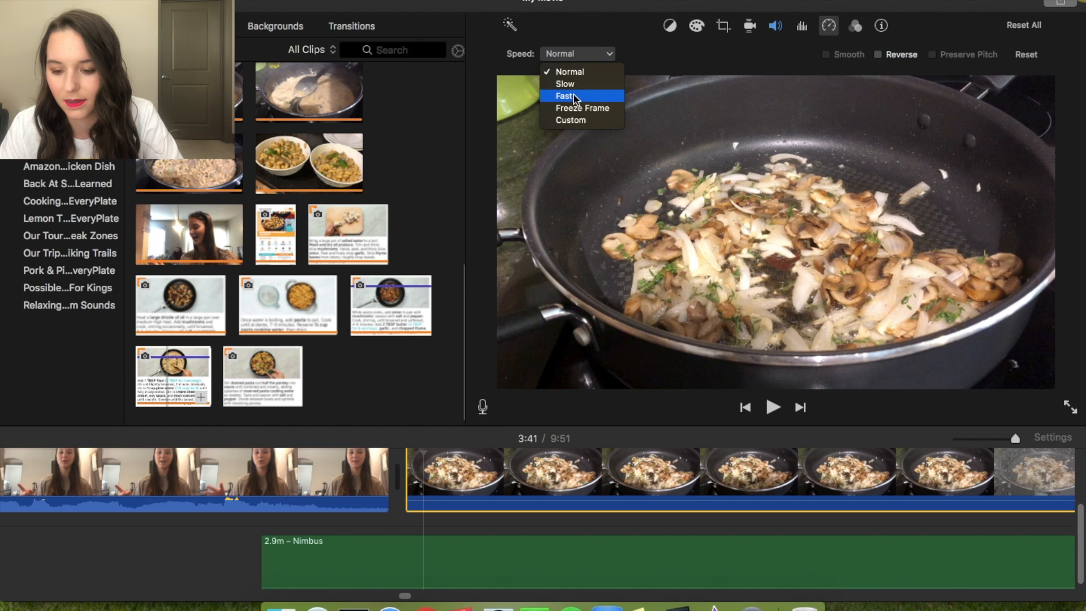
pyautogui.press('Escape')
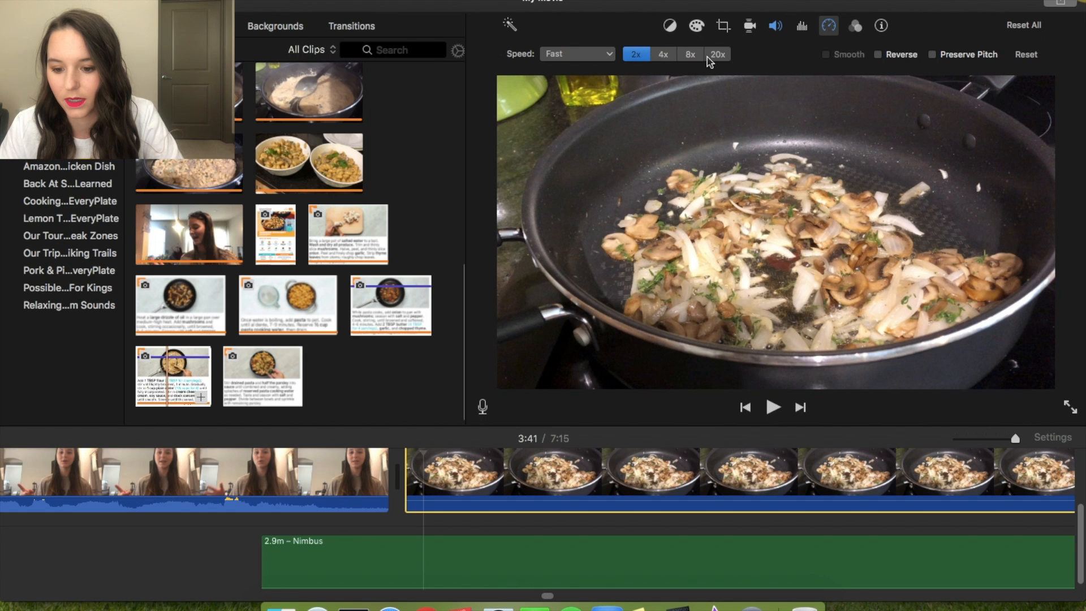
pyautogui.click(607, 57)
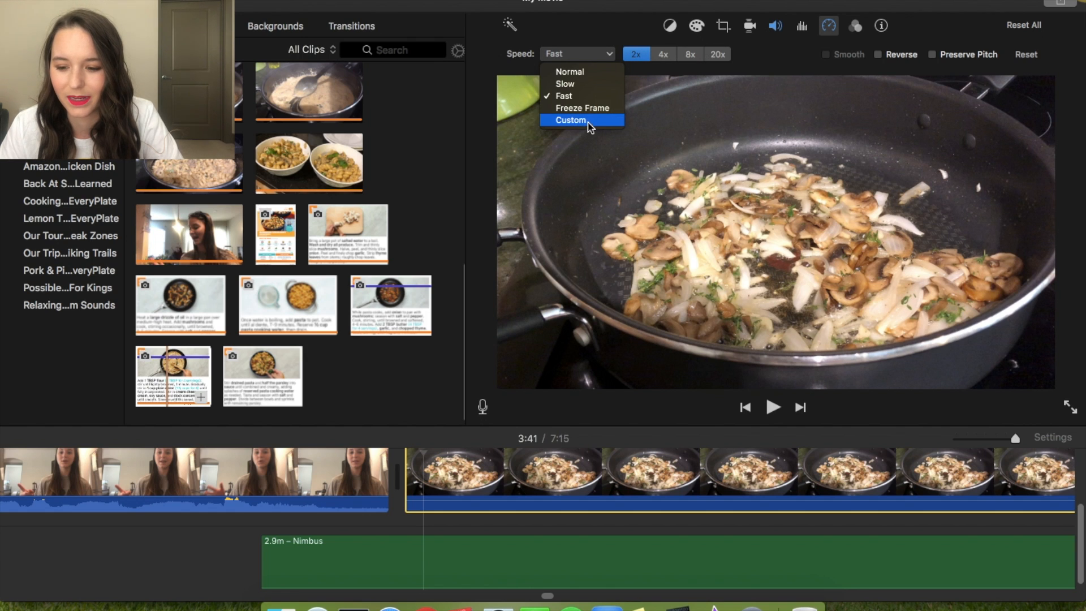
pyautogui.click(700, 45)
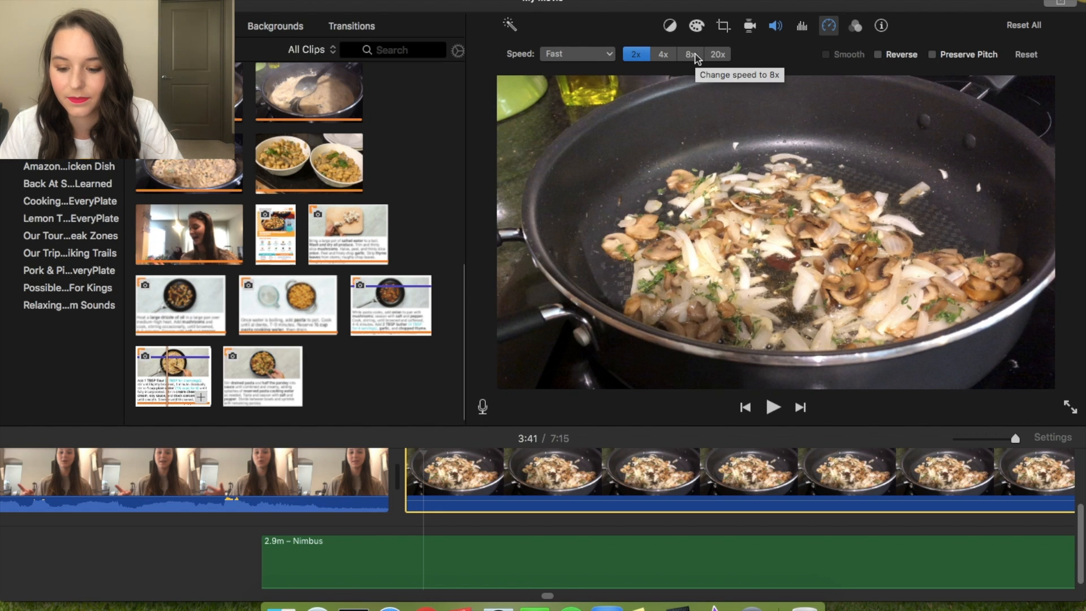
pyautogui.click(696, 56)
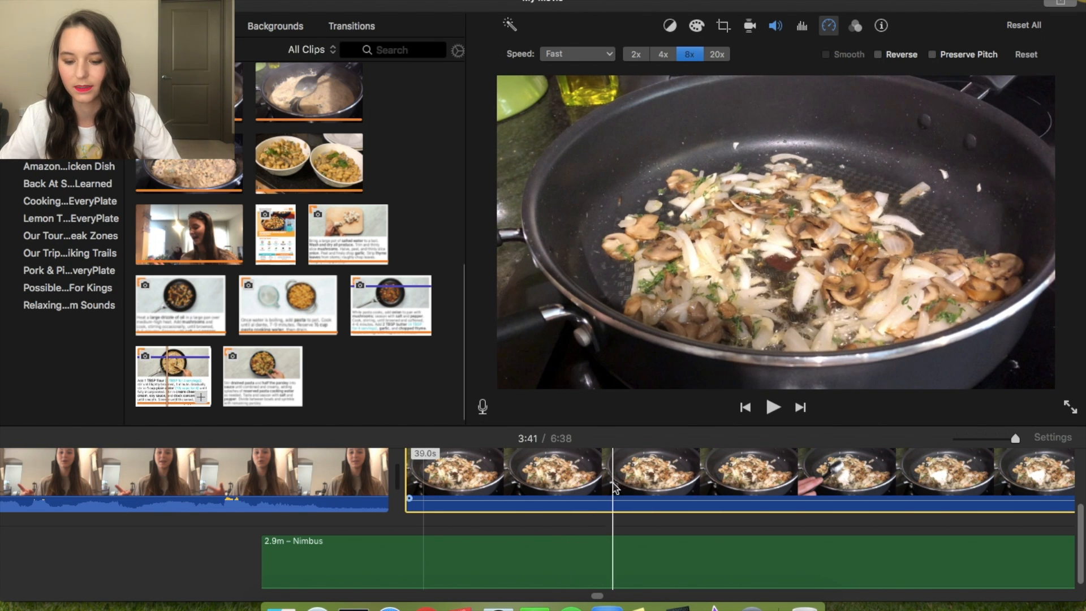
# Step: Increase the frying-pan clip's Fast speed to 20x and look over its shortened length
pyautogui.hscroll(3, 616, 487)
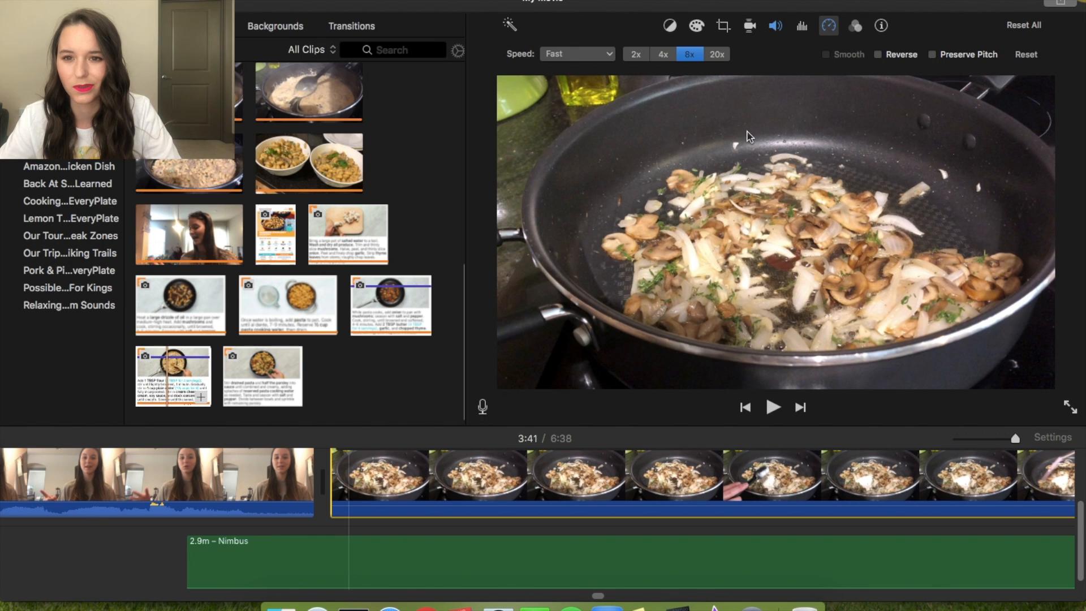
pyautogui.click(716, 57)
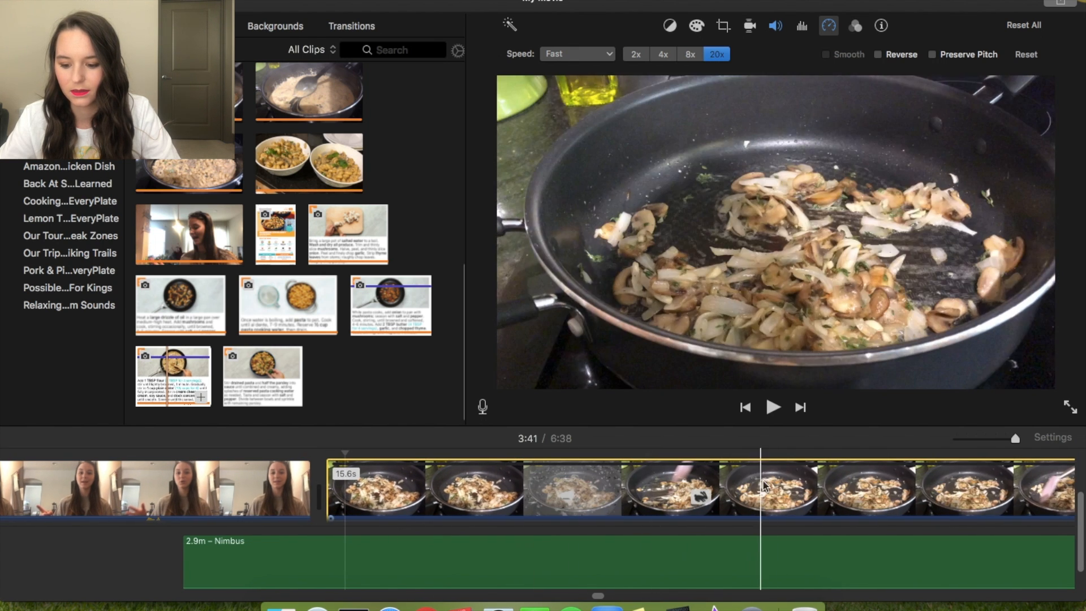
pyautogui.hscroll(8, 760, 475)
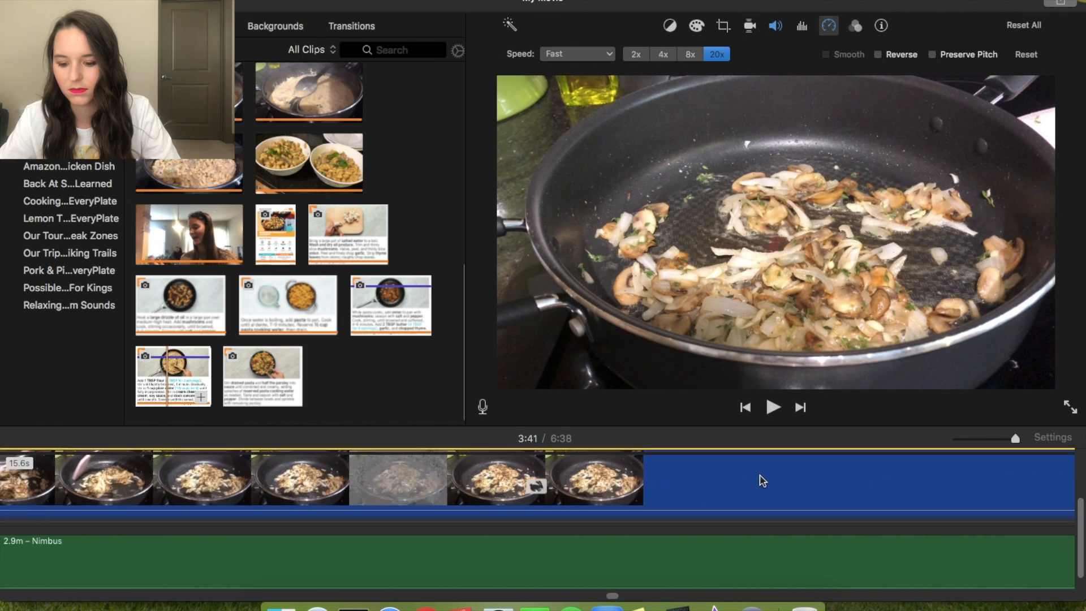
pyautogui.hscroll(-10, 728, 470)
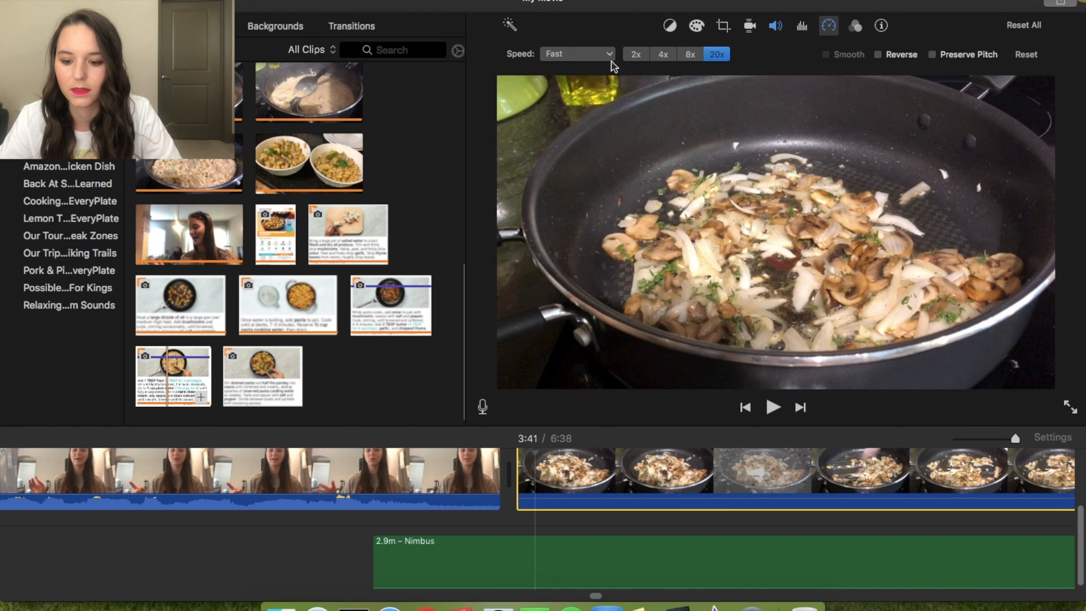
pyautogui.click(594, 53)
pyautogui.click(579, 122)
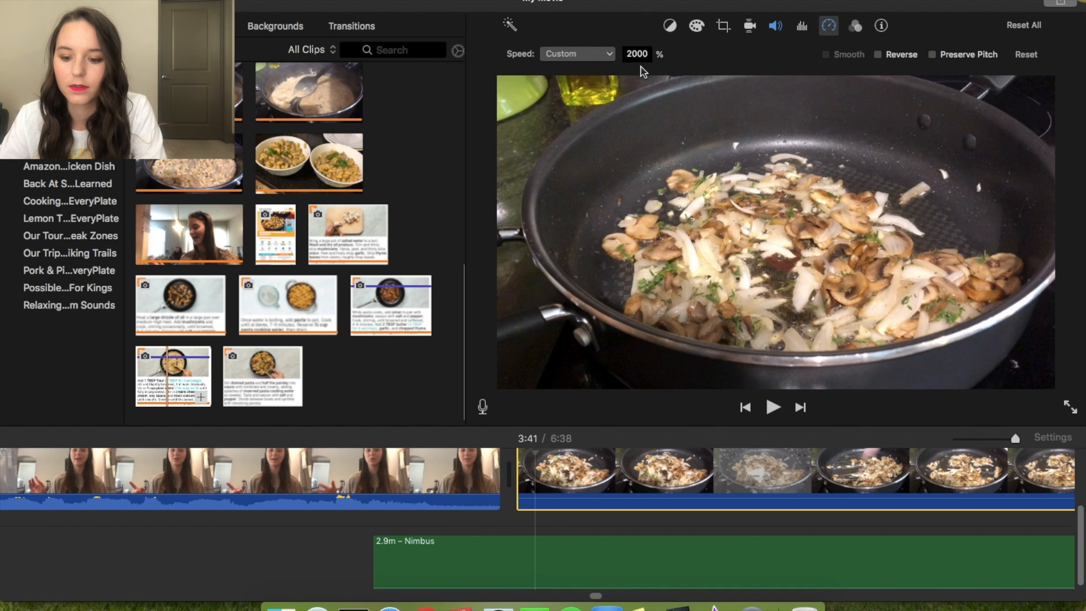
pyautogui.click(591, 57)
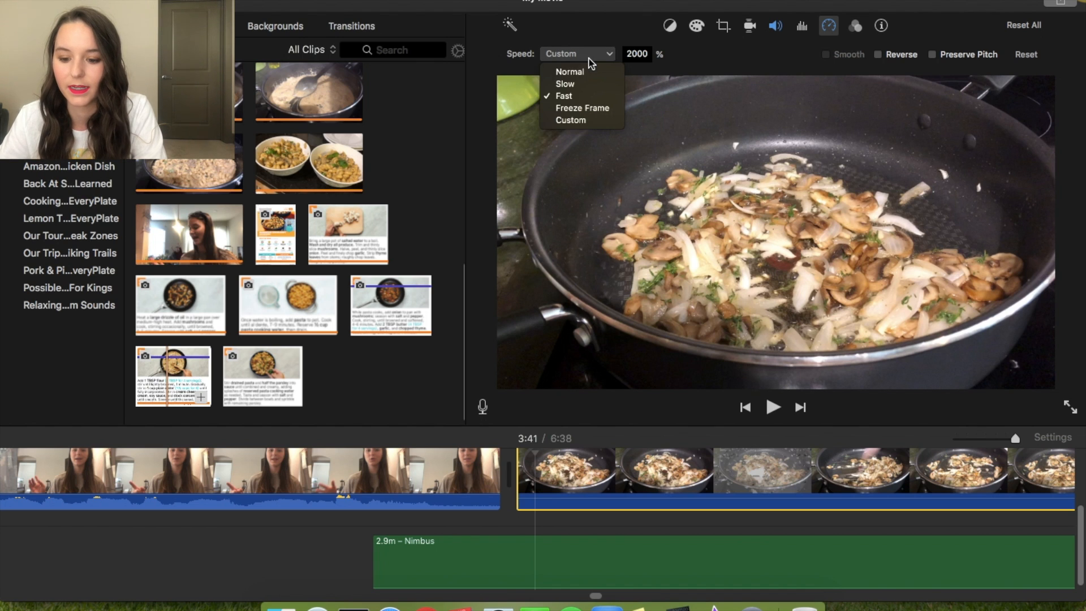
pyautogui.click(592, 98)
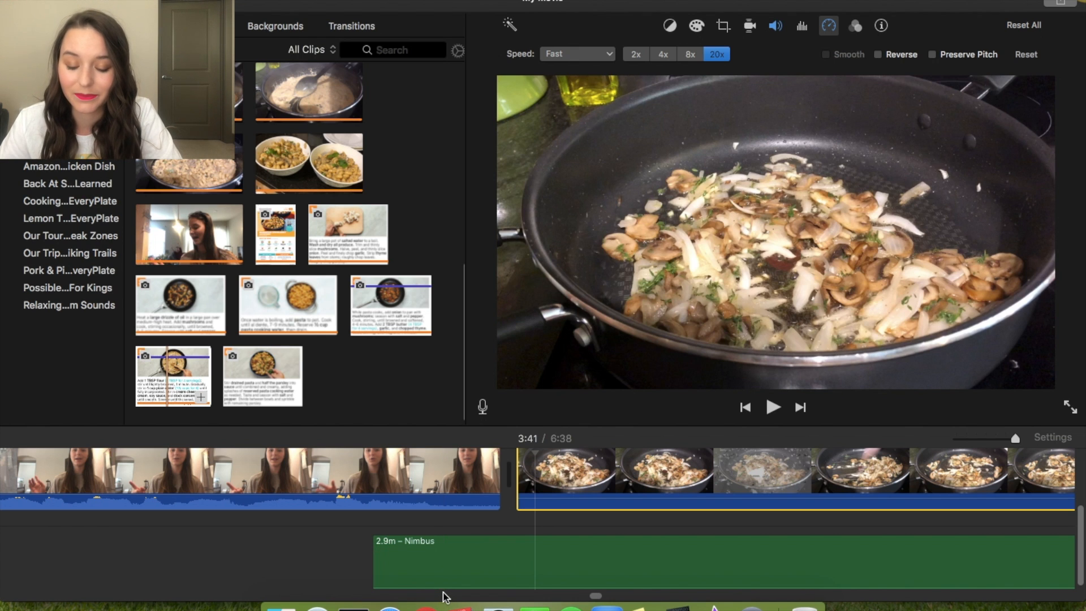
# Step: Raise the volume of the Nimbus segment and fade in its start across the end of the talking clip into the frying-pan footage
pyautogui.moveTo(444, 590); pyautogui.dragTo(445, 550)
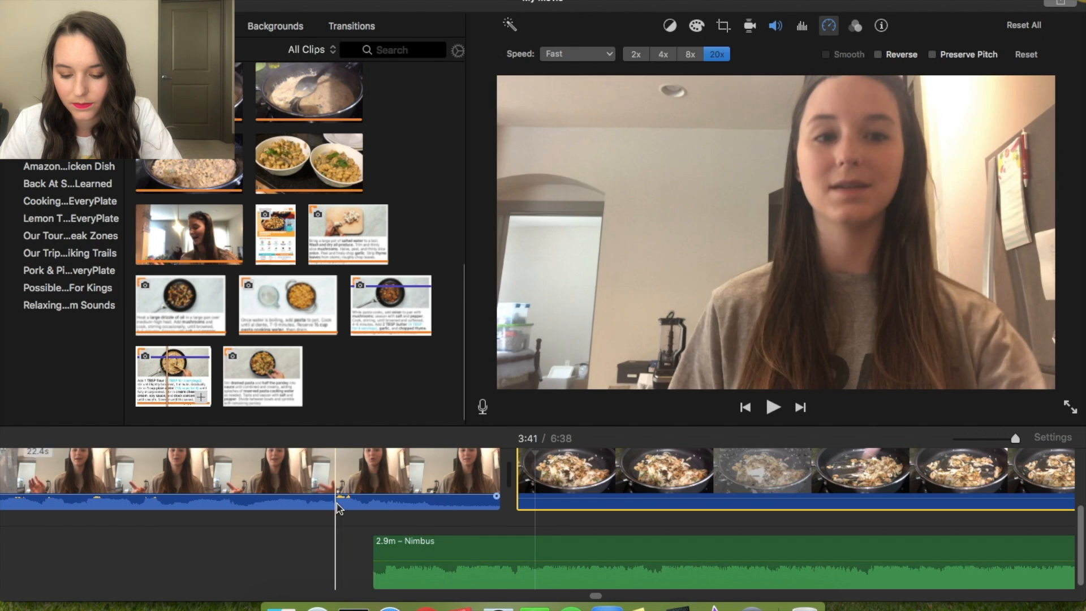
pyautogui.moveTo(376, 550); pyautogui.dragTo(557, 551)
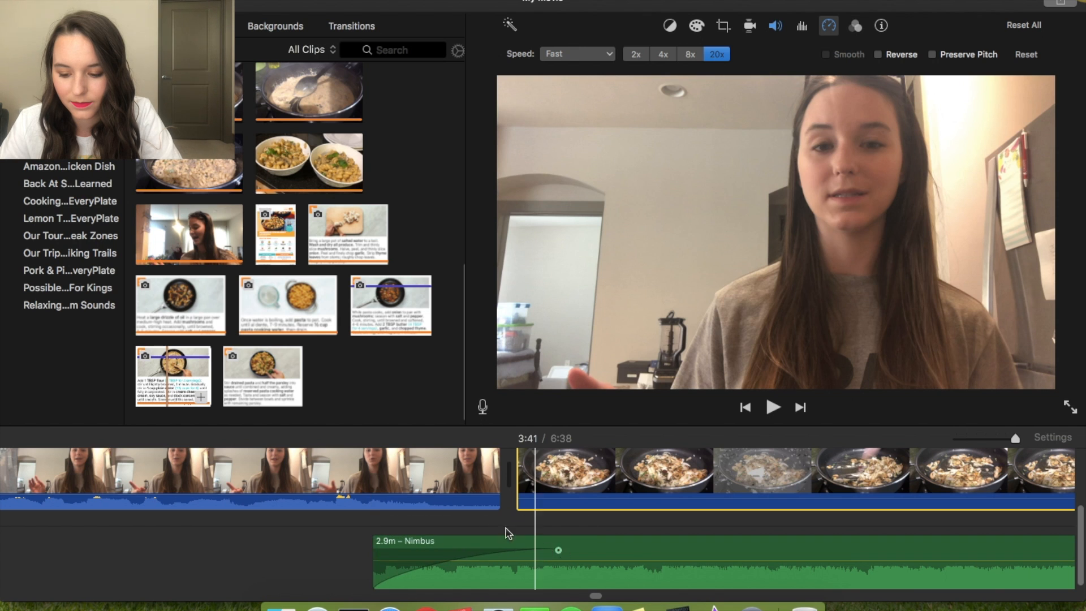
# Step: Play from near the end of the talking clip through the sped-up frying-pan footage to about 3:54
pyautogui.click(356, 485)
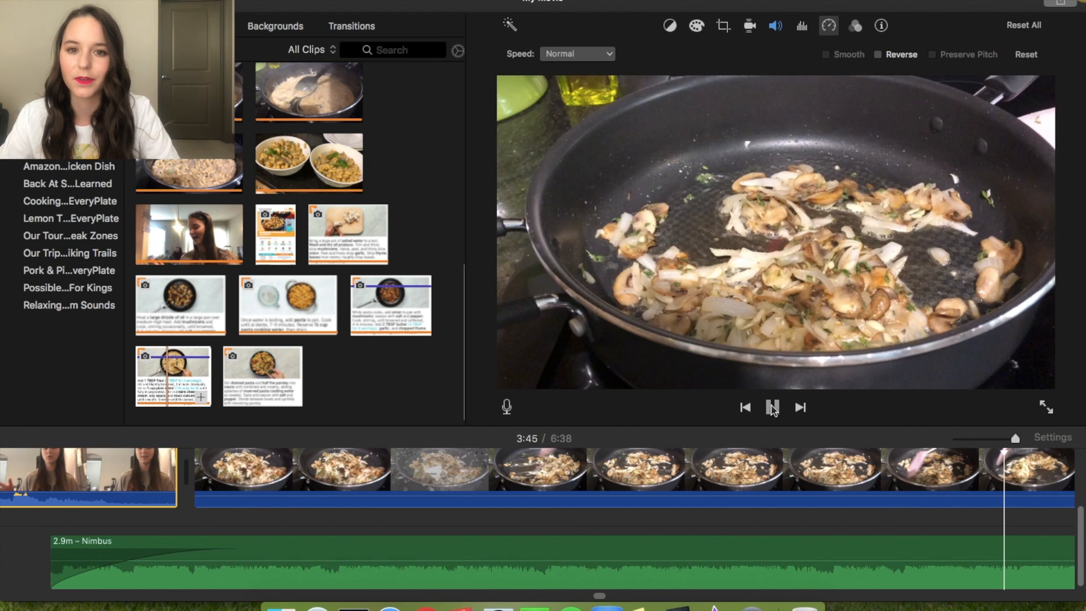
pyautogui.click(771, 408)
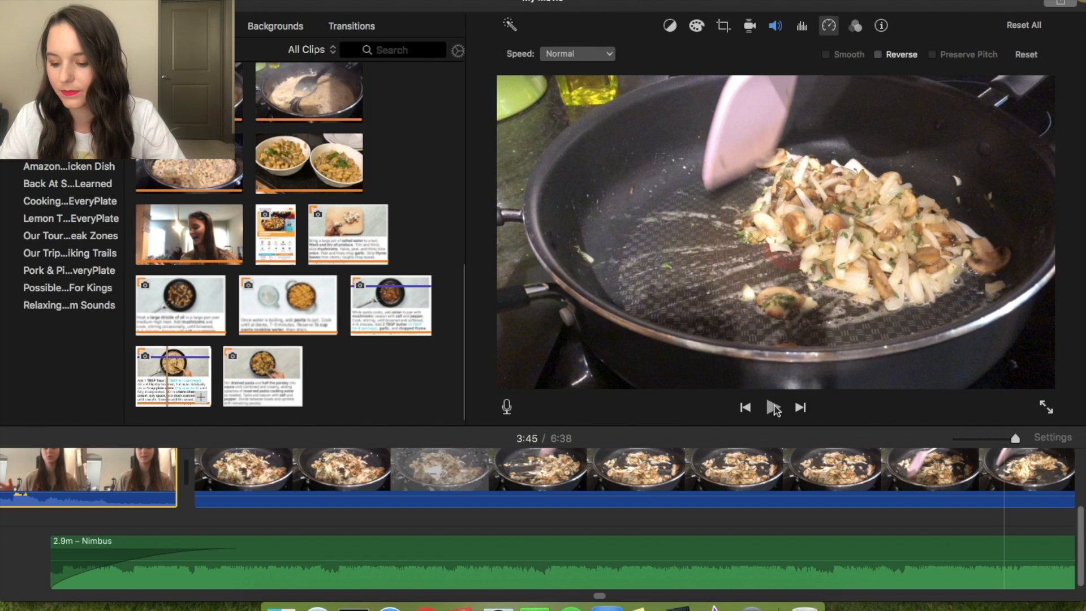
pyautogui.click(770, 416)
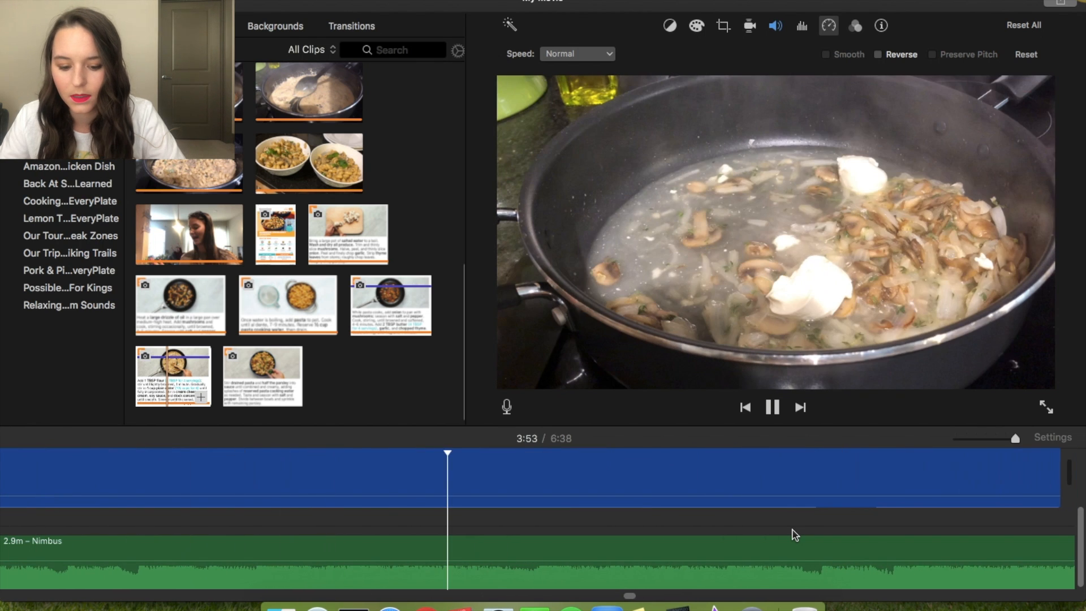
pyautogui.click(770, 408)
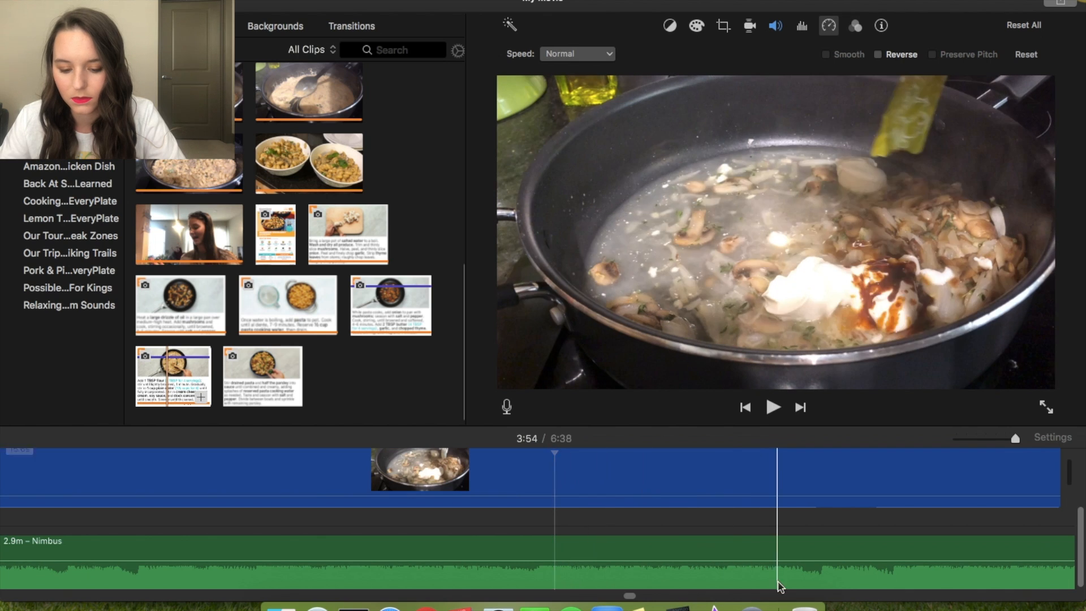
# Step: Preview recipe card 6 in the library and play the following sauce footage to about 4:06
pyautogui.hscroll(-3, 706, 543)
pyautogui.hscroll(-5, 725, 539)
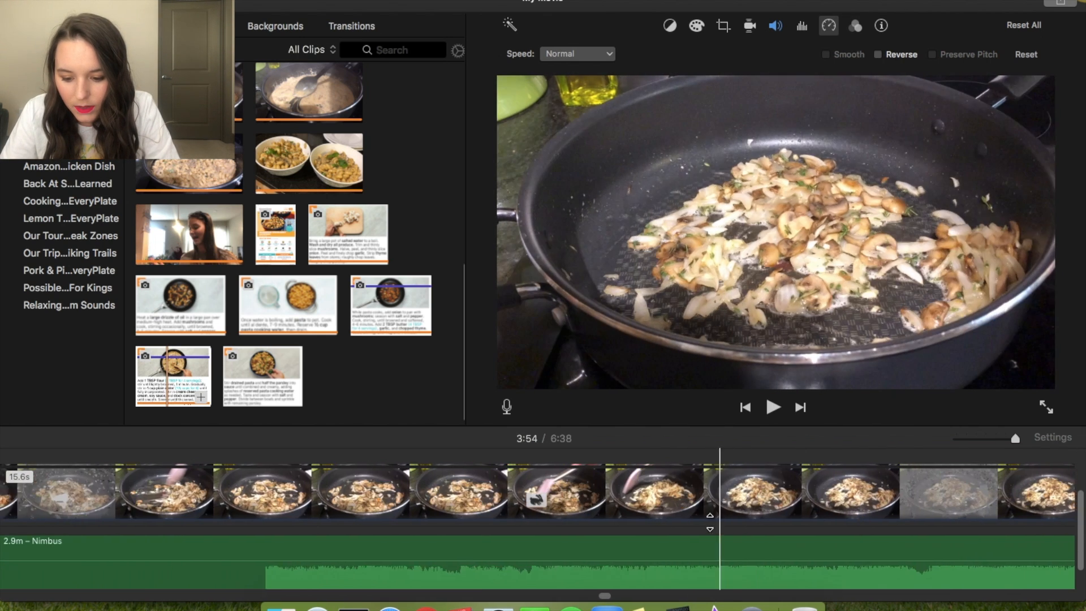
pyautogui.hscroll(-3, 704, 523)
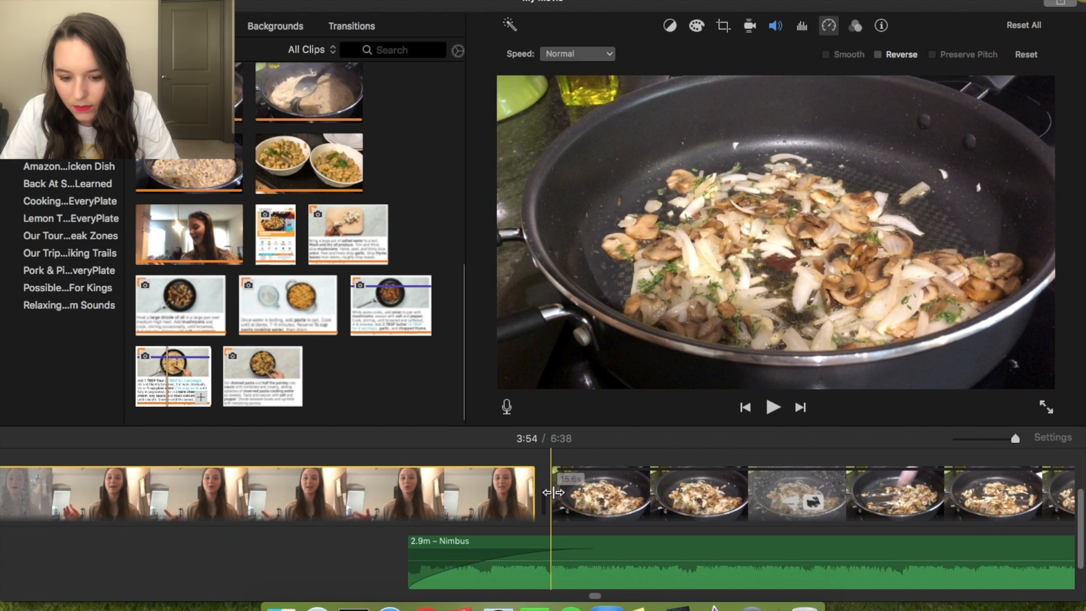
pyautogui.click(255, 383)
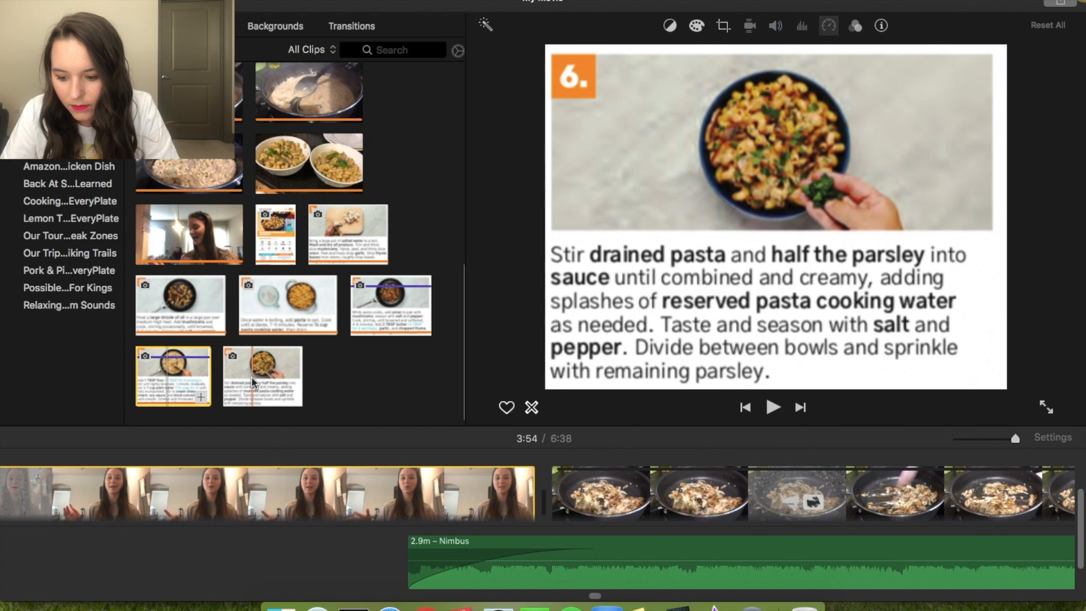
pyautogui.click(846, 511)
pyautogui.hscroll(6, 842, 506)
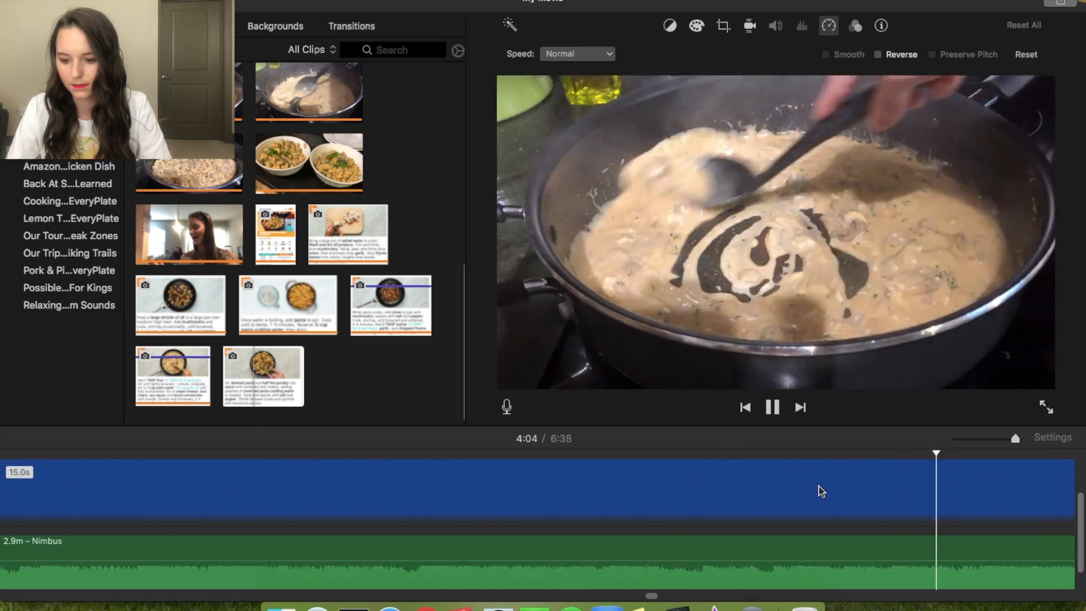
pyautogui.click(770, 410)
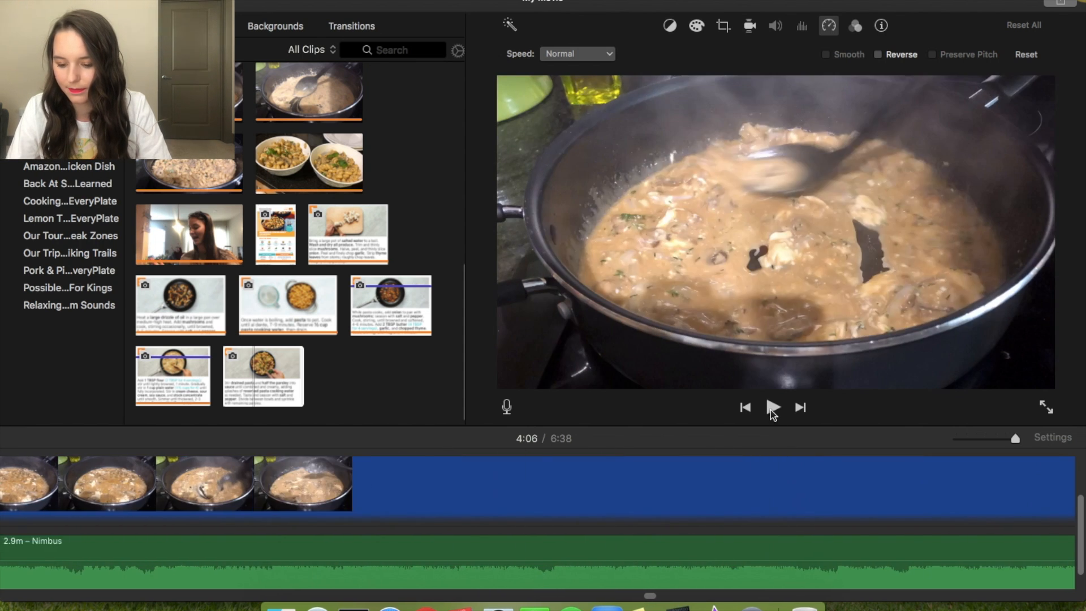
# Step: Play on to about 4:13 and overlay recipe card 6 on the start of the macaroni clip as Picture in Picture
pyautogui.press('space')
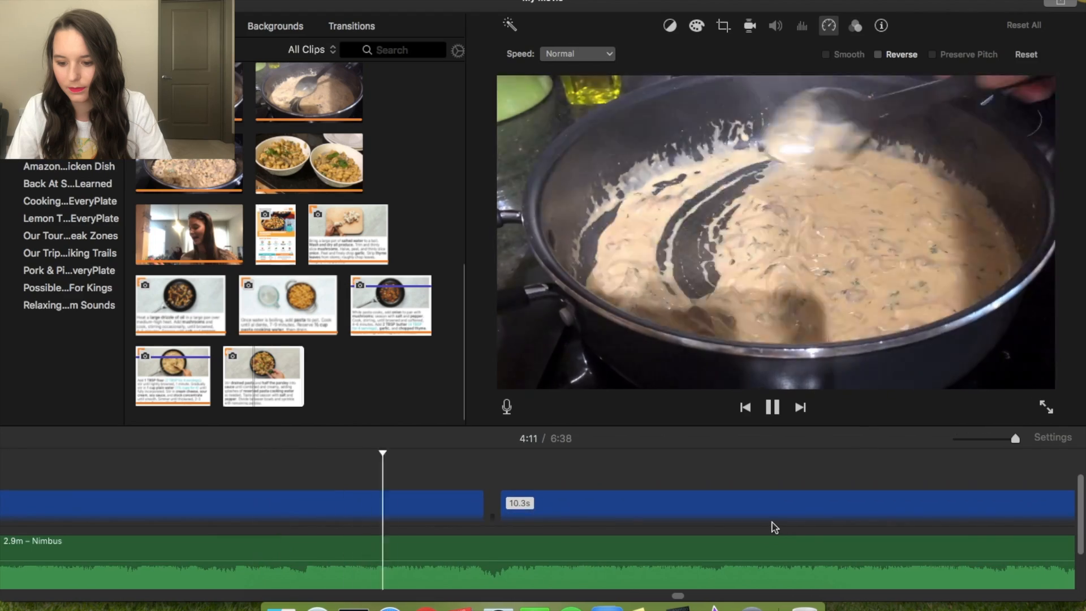
pyautogui.press('space')
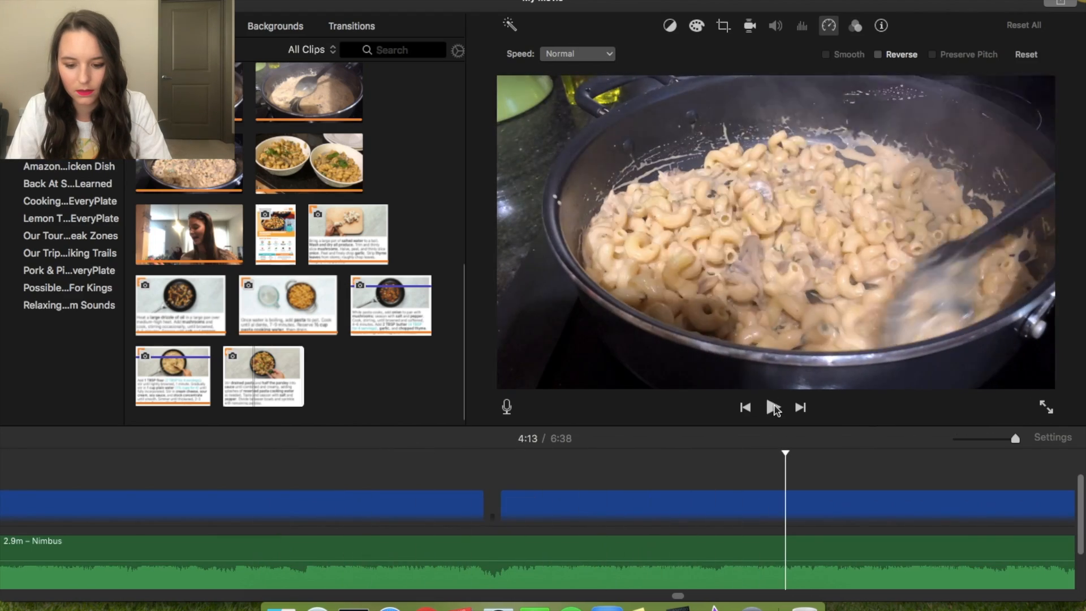
pyautogui.moveTo(275, 377); pyautogui.dragTo(488, 459)
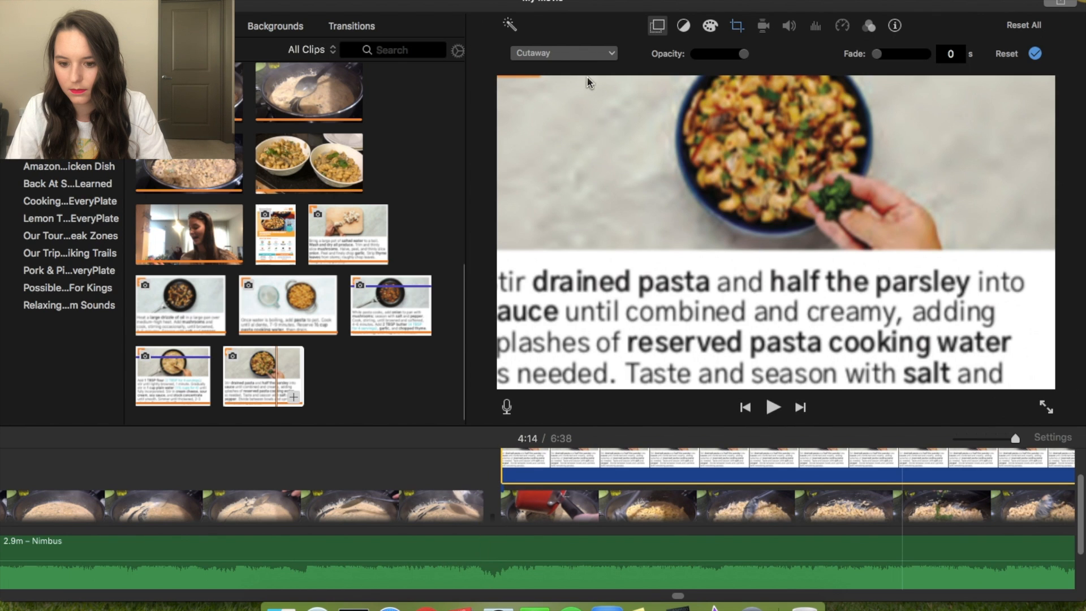
pyautogui.click(571, 53)
pyautogui.click(617, 107)
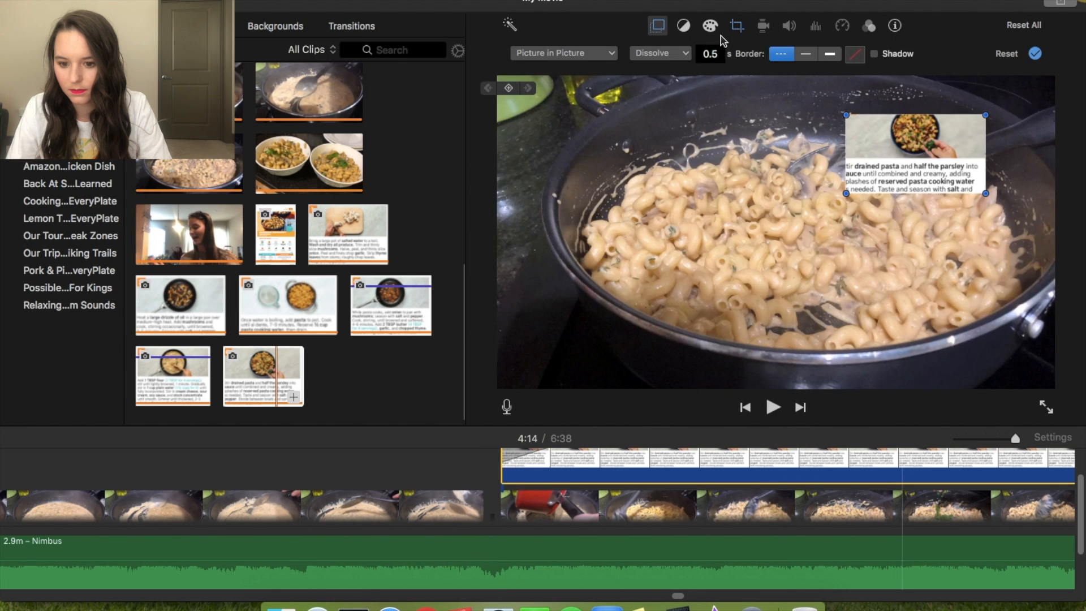
# Step: Set recipe card 6 to Fit, then enlarge the overlay and place it in the lower-right corner of the picture
pyautogui.click(734, 26)
pyautogui.click(552, 55)
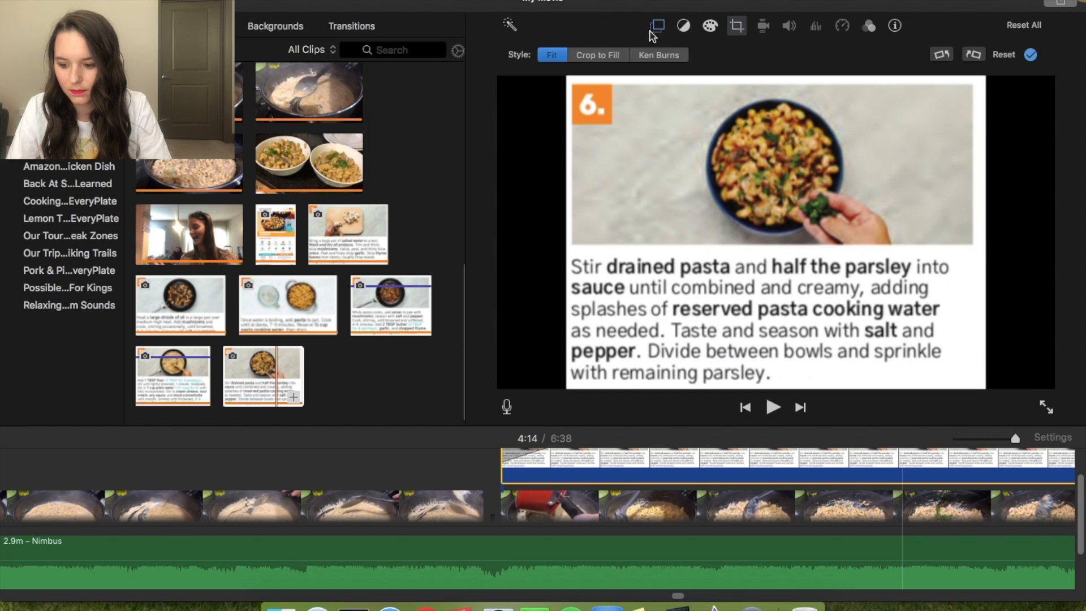
pyautogui.click(656, 26)
pyautogui.moveTo(929, 198); pyautogui.dragTo(1003, 367)
pyautogui.moveTo(953, 315); pyautogui.dragTo(923, 272)
pyautogui.click(473, 455)
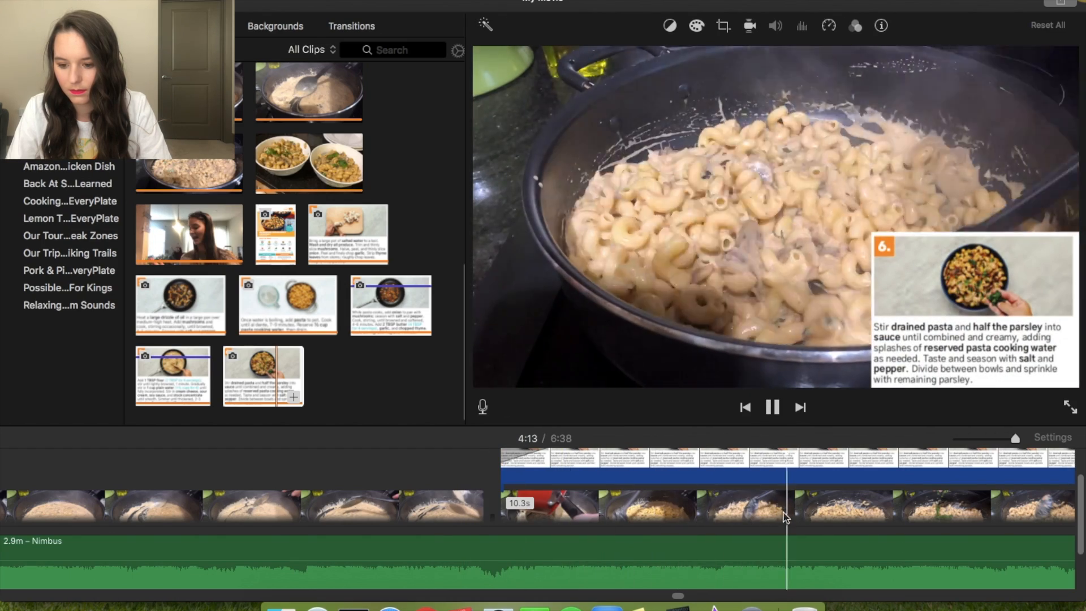
# Step: Play the rest of the macaroni clip into the plated bowls footage, stopping at about 4:22
pyautogui.hscroll(1, 829, 552)
pyautogui.hscroll(15, 829, 548)
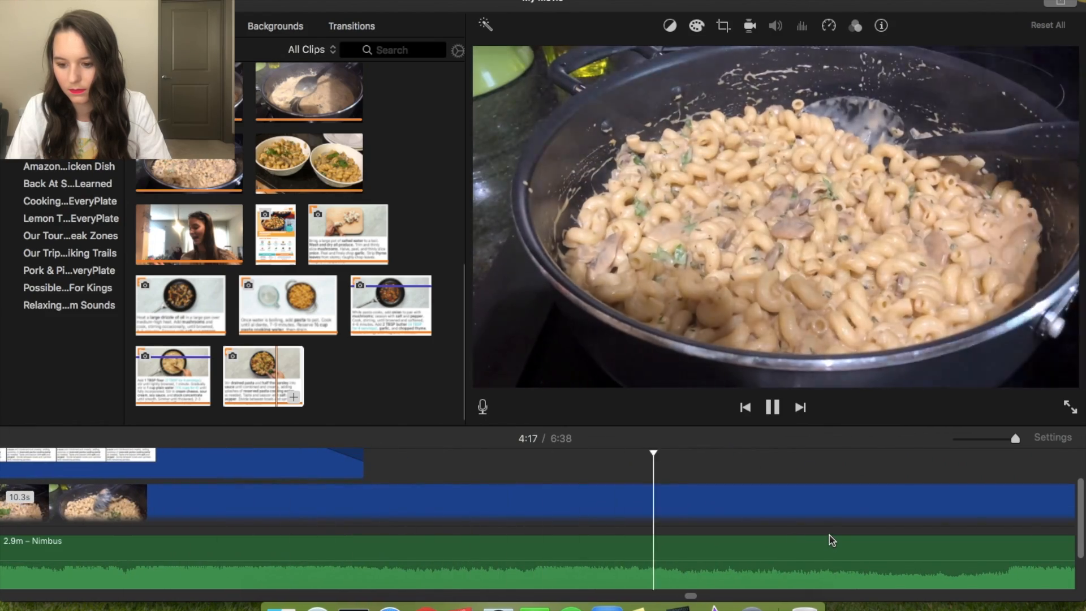
pyautogui.hscroll(4, 831, 540)
pyautogui.hscroll(16, 830, 536)
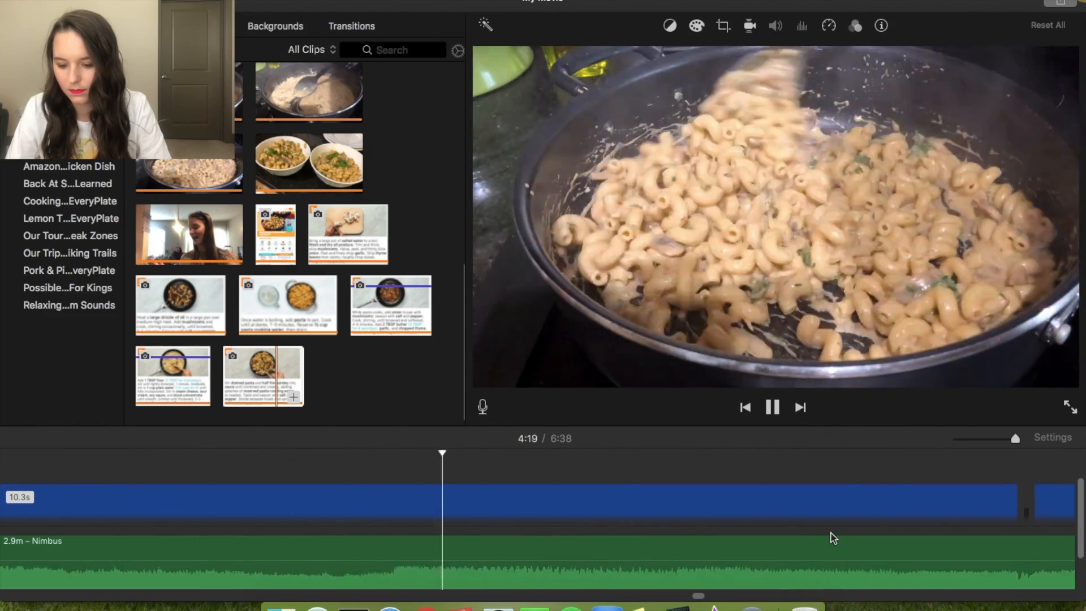
pyautogui.hscroll(10, 830, 536)
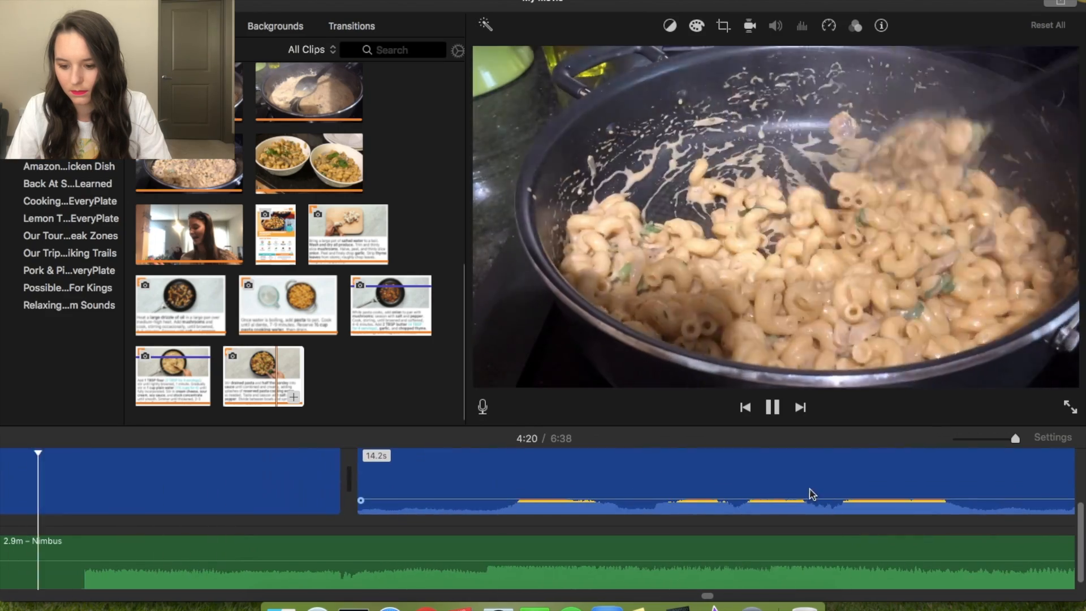
pyautogui.hscroll(-1, 811, 465)
pyautogui.click(771, 407)
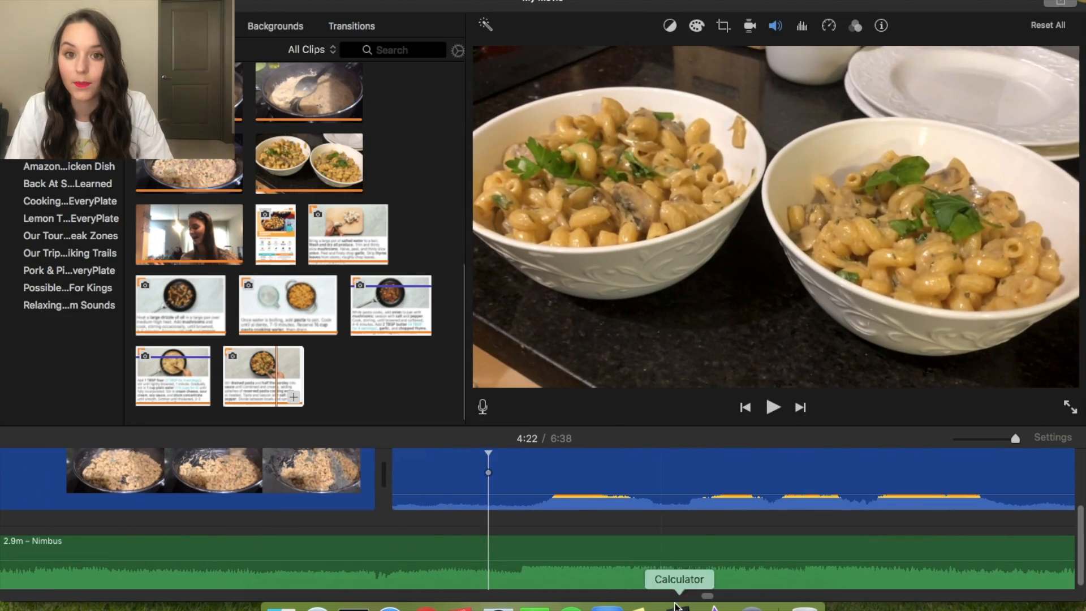
# Step: Split the Nimbus music at about 4:23 over the plated bowls clip and delete the part after the split
pyautogui.rightClick(738, 554)
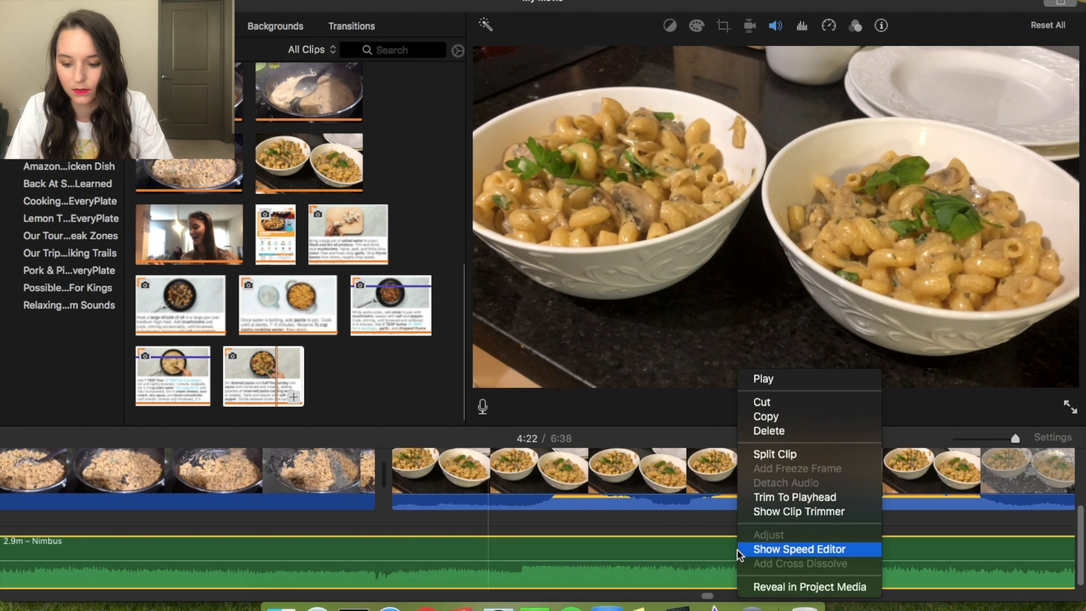
pyautogui.click(702, 551)
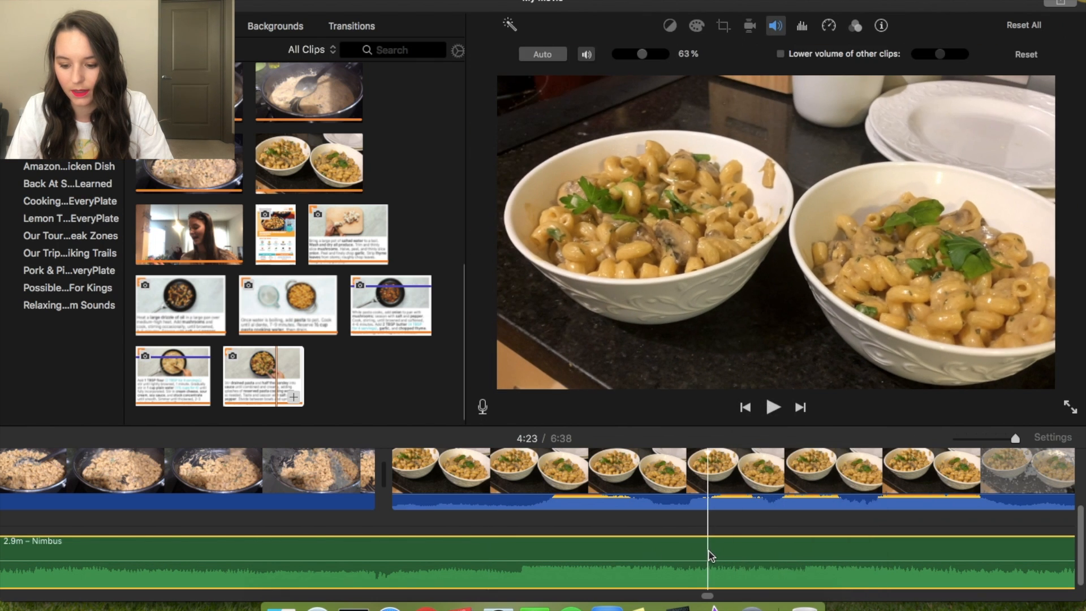
pyautogui.rightClick(709, 552)
pyautogui.click(754, 456)
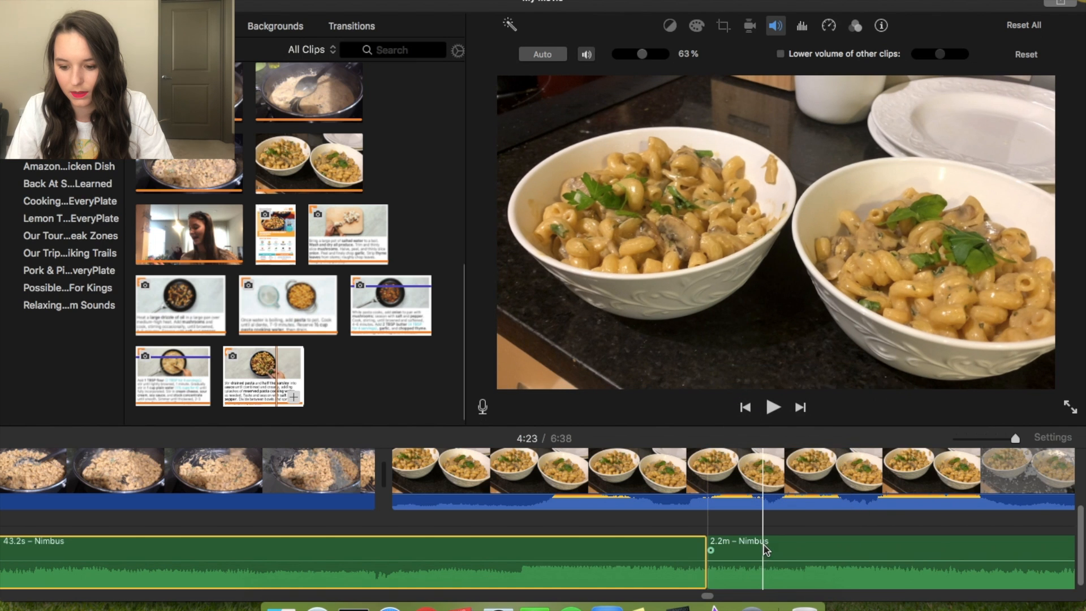
pyautogui.rightClick(766, 553)
pyautogui.click(795, 435)
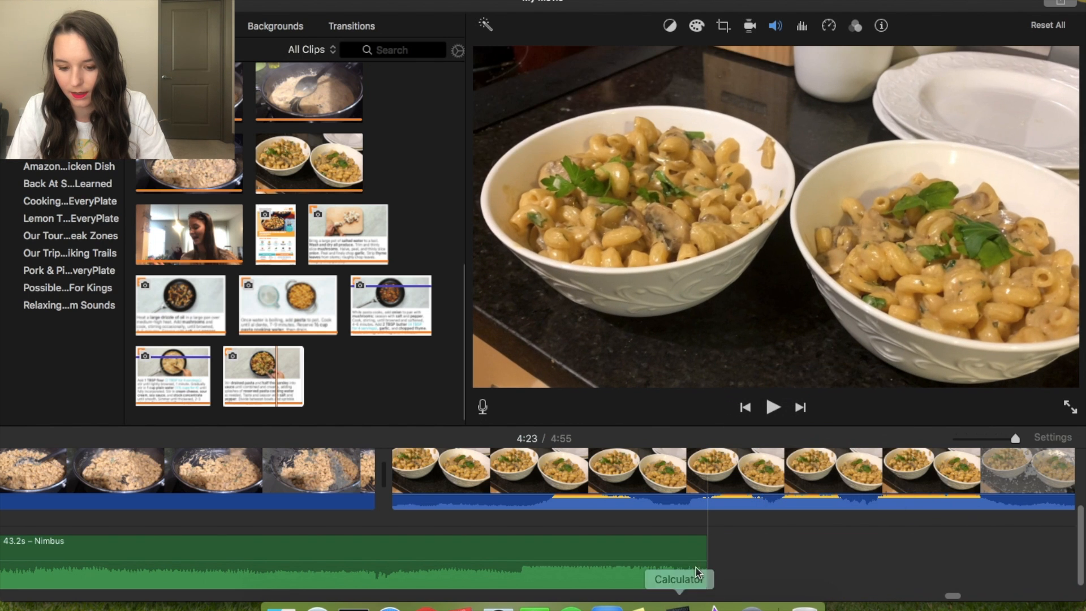
# Step: Fade out the Nimbus music from the end of the macaroni clip into the bowls clip and trim the bowls clip's start to 13.6 s
pyautogui.moveTo(699, 549); pyautogui.dragTo(139, 548)
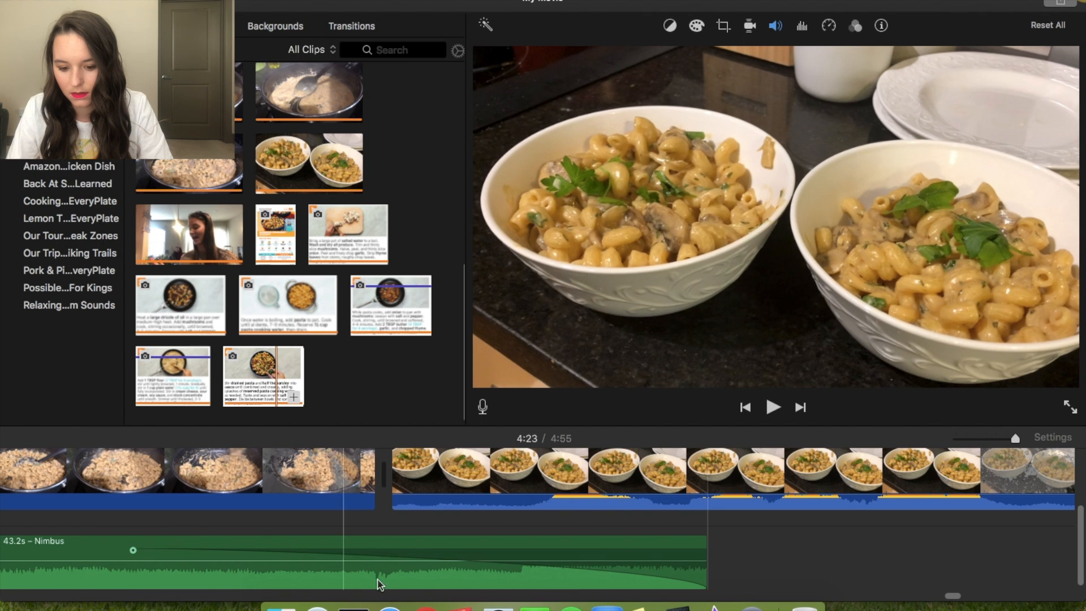
pyautogui.moveTo(394, 502); pyautogui.dragTo(517, 490)
# Step: Play from the end of the macaroni clip through the music fade and on into the plated bowls footage
pyautogui.click(416, 475)
pyautogui.click(775, 407)
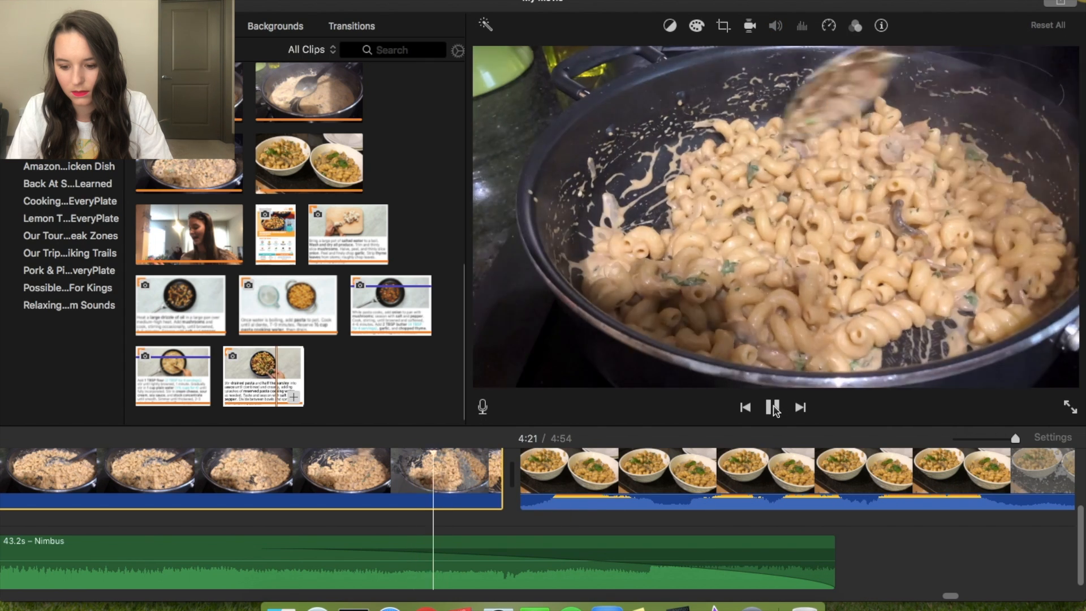
pyautogui.hscroll(10, 758, 503)
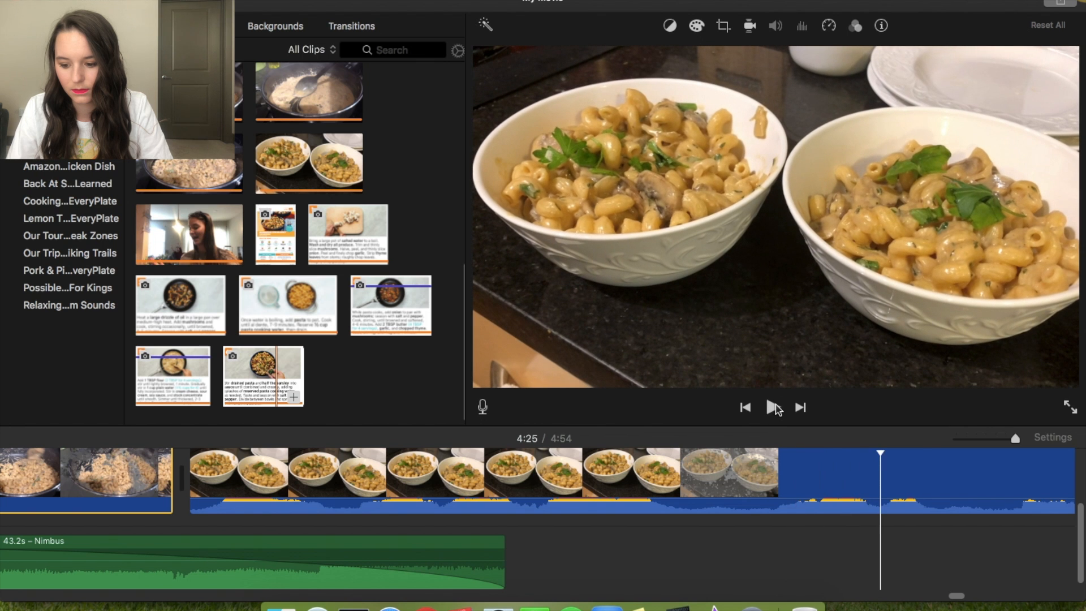
pyautogui.hscroll(13, 778, 509)
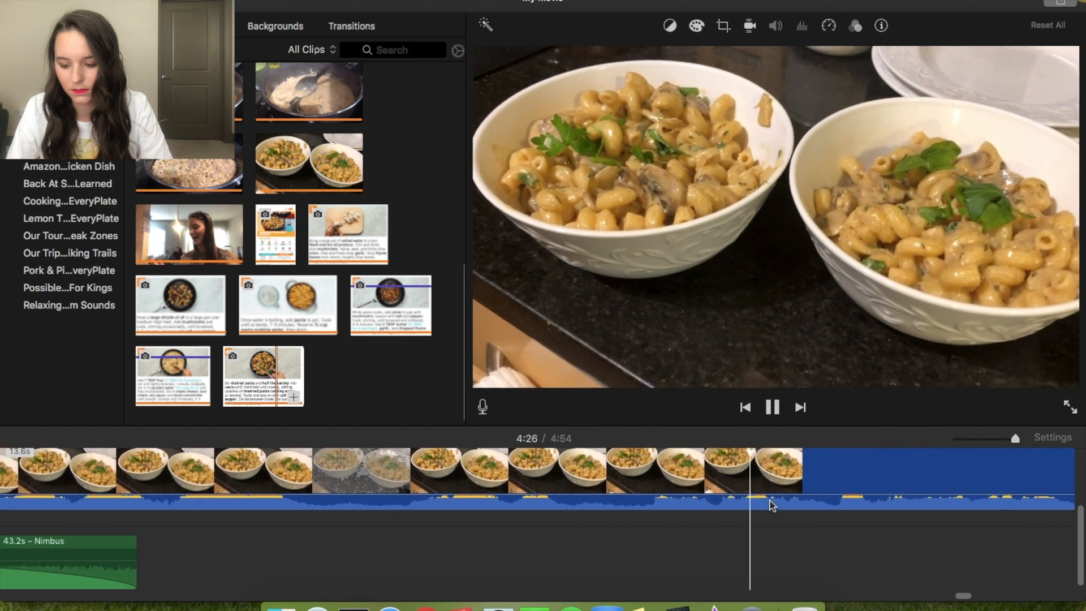
pyautogui.hscroll(12, 777, 508)
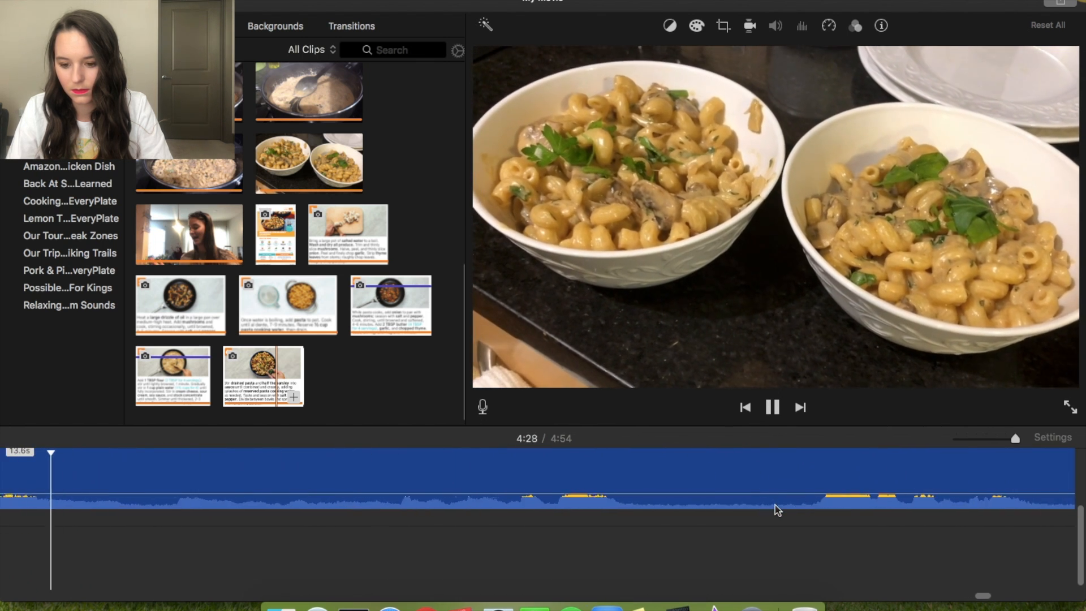
pyautogui.click(783, 415)
# Step: Split the plated bowls clip twice at about 4:31 and delete the 0.7 s section between the splits
pyautogui.rightClick(614, 491)
pyautogui.click(639, 451)
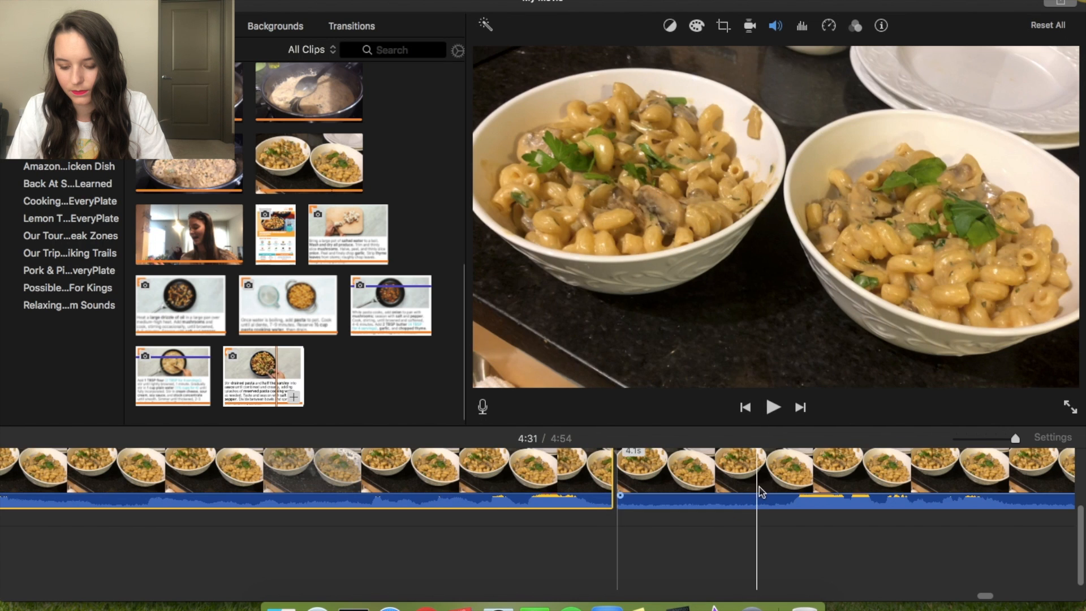
pyautogui.rightClick(765, 480)
pyautogui.click(786, 454)
pyautogui.rightClick(701, 485)
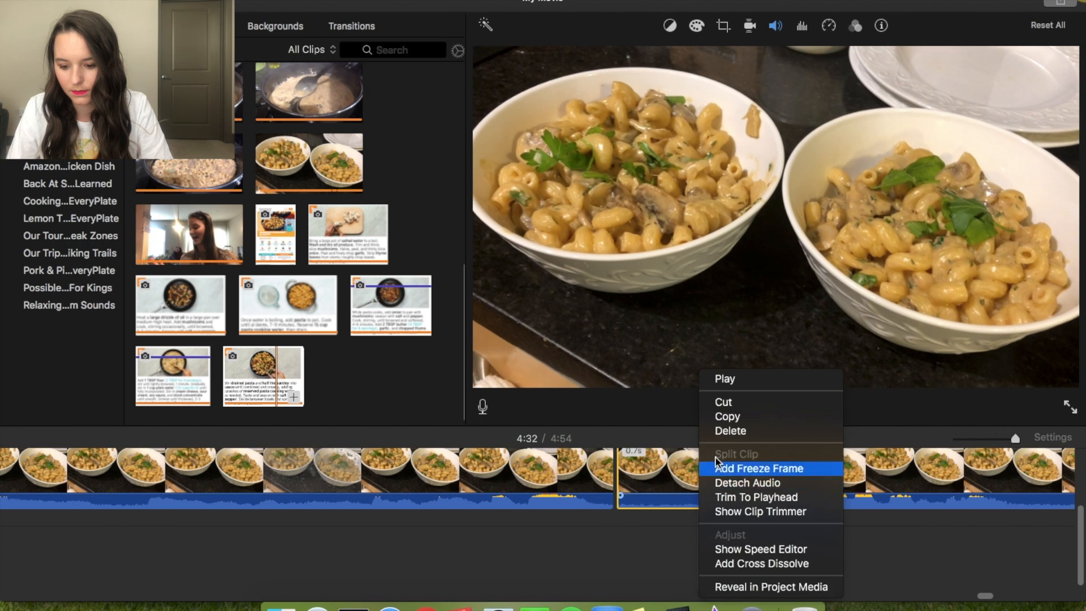
pyautogui.click(729, 431)
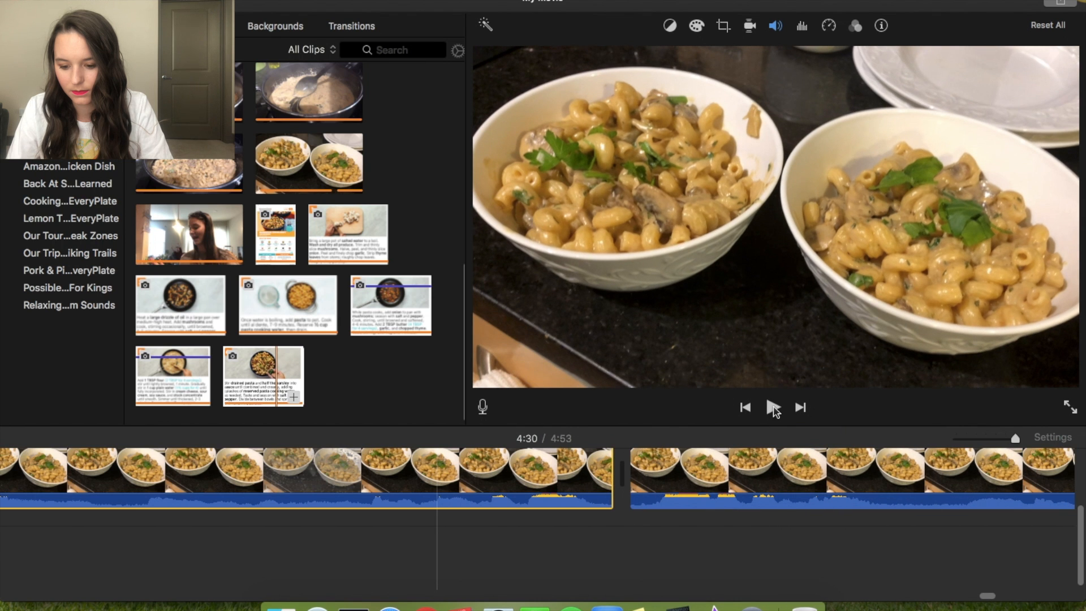
# Step: Play across the new cut in the bowls footage and trim the end of its last piece before the talking clip
pyautogui.click(775, 409)
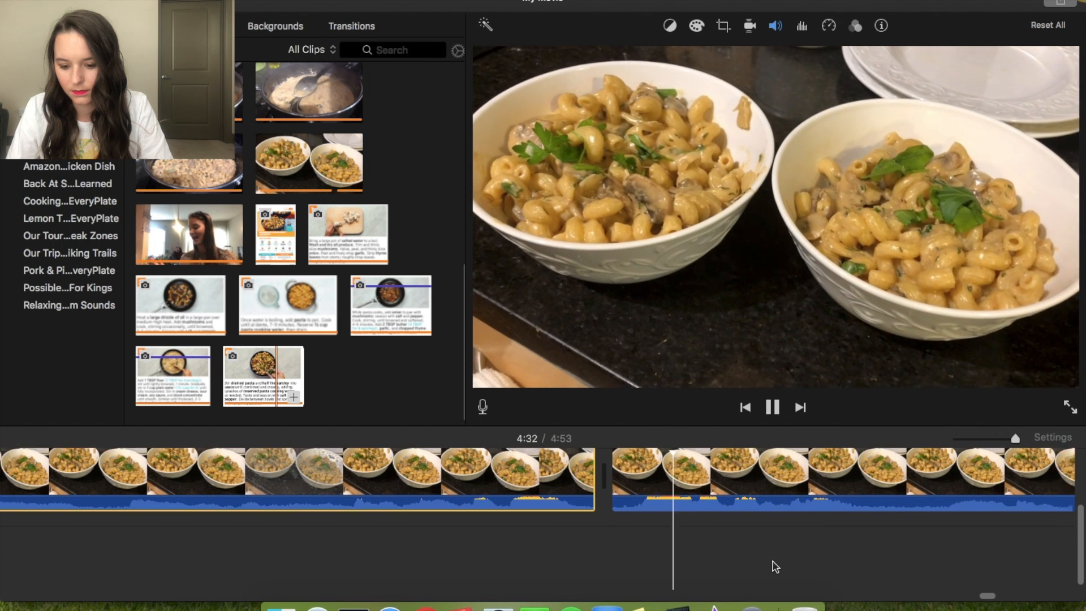
pyautogui.click(770, 412)
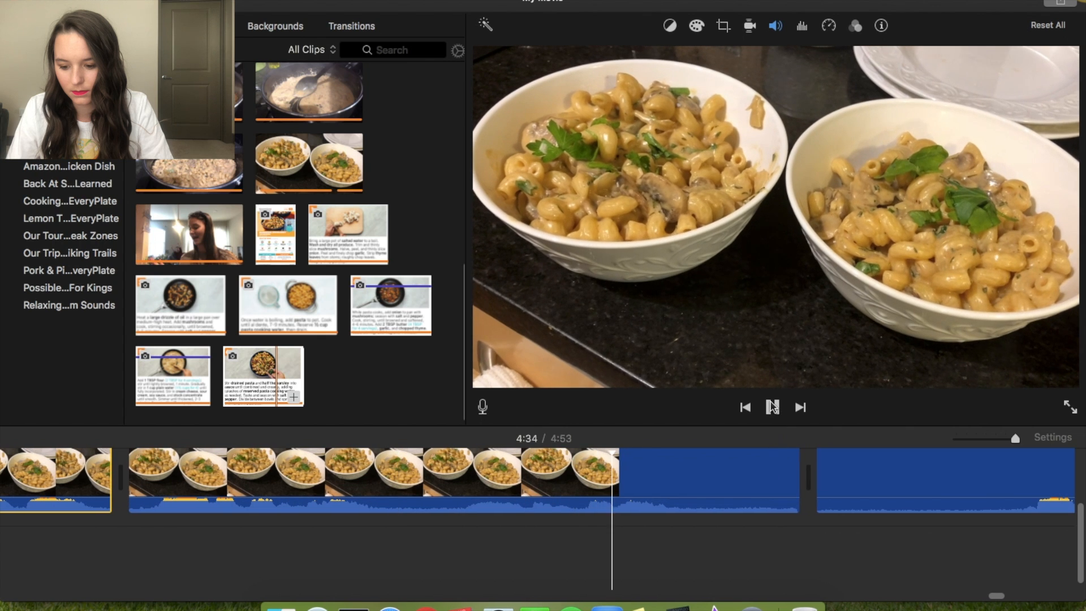
pyautogui.moveTo(797, 484); pyautogui.dragTo(910, 483)
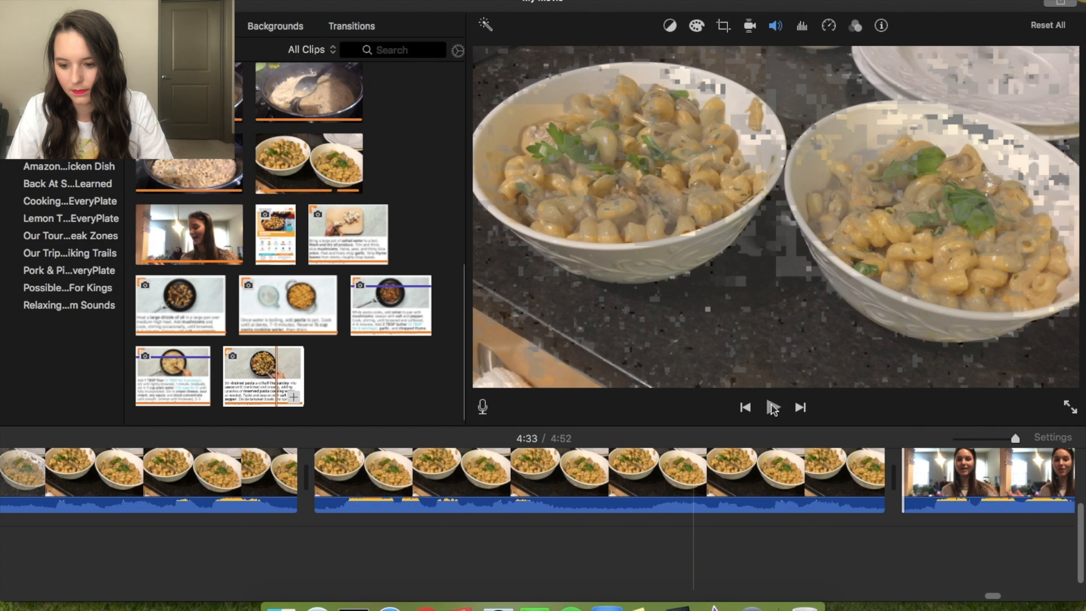
# Step: Play the closing talking clip to about 4:49 and trim its end so the movie finishes at 4:50
pyautogui.click(773, 407)
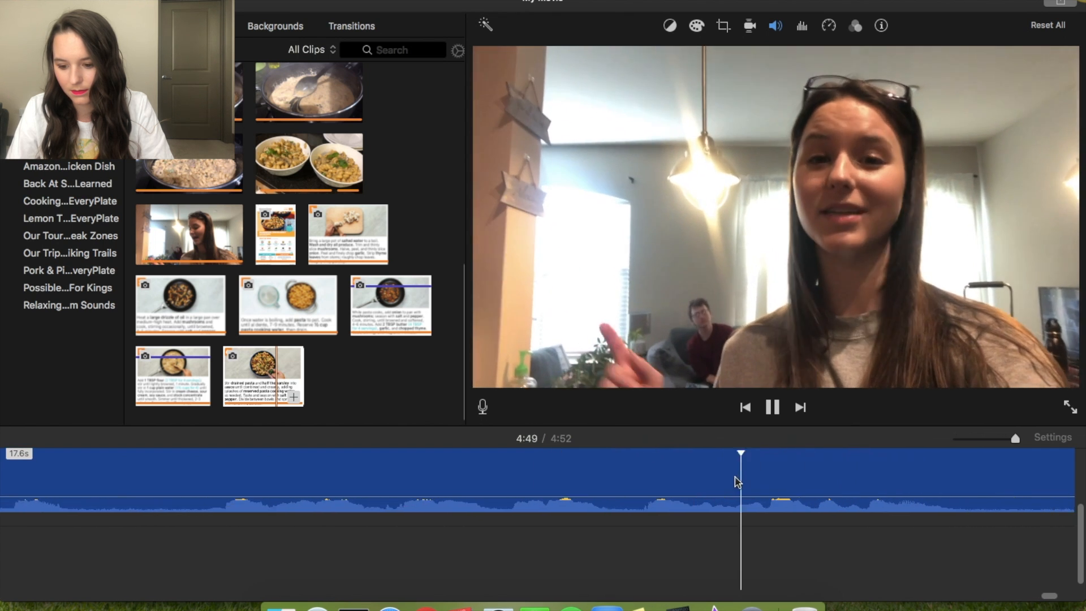
pyautogui.click(771, 407)
pyautogui.moveTo(1037, 496); pyautogui.dragTo(780, 495)
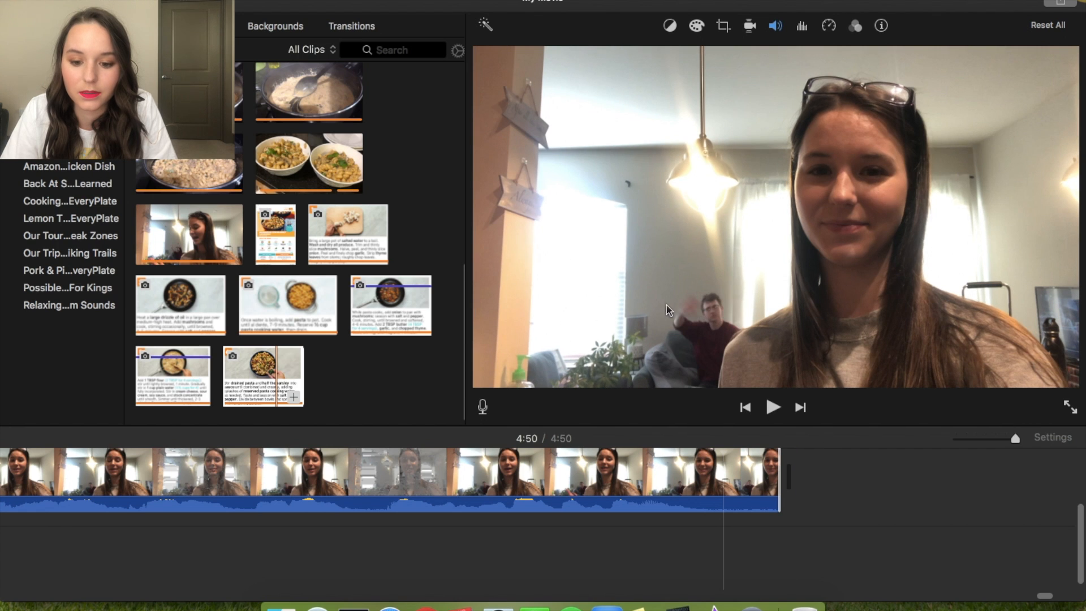
# Step: Browse the available transitions, backgrounds and title styles
pyautogui.click(348, 29)
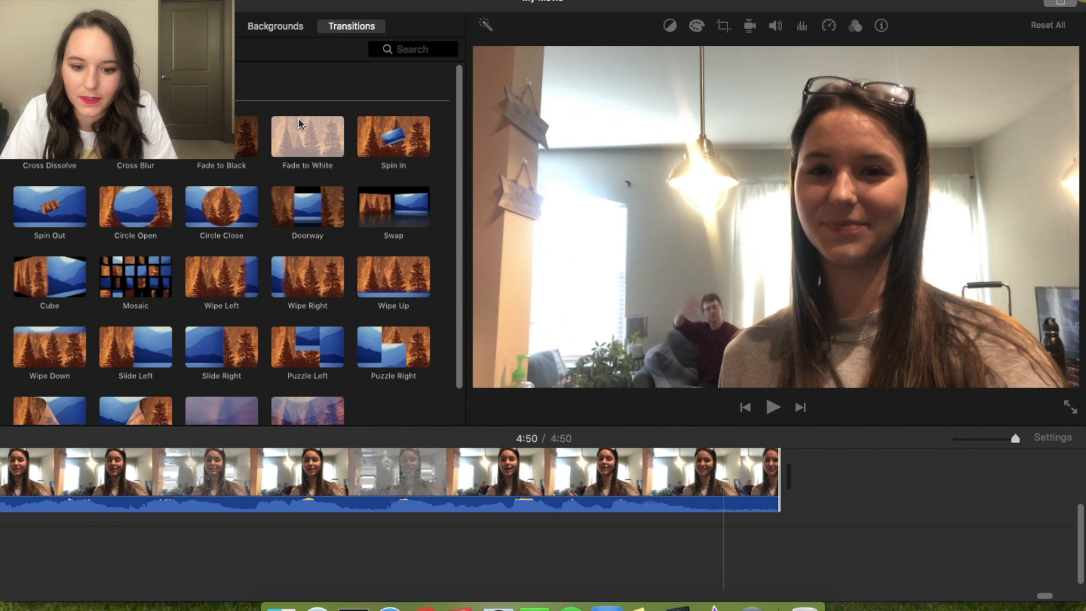
pyautogui.click(269, 28)
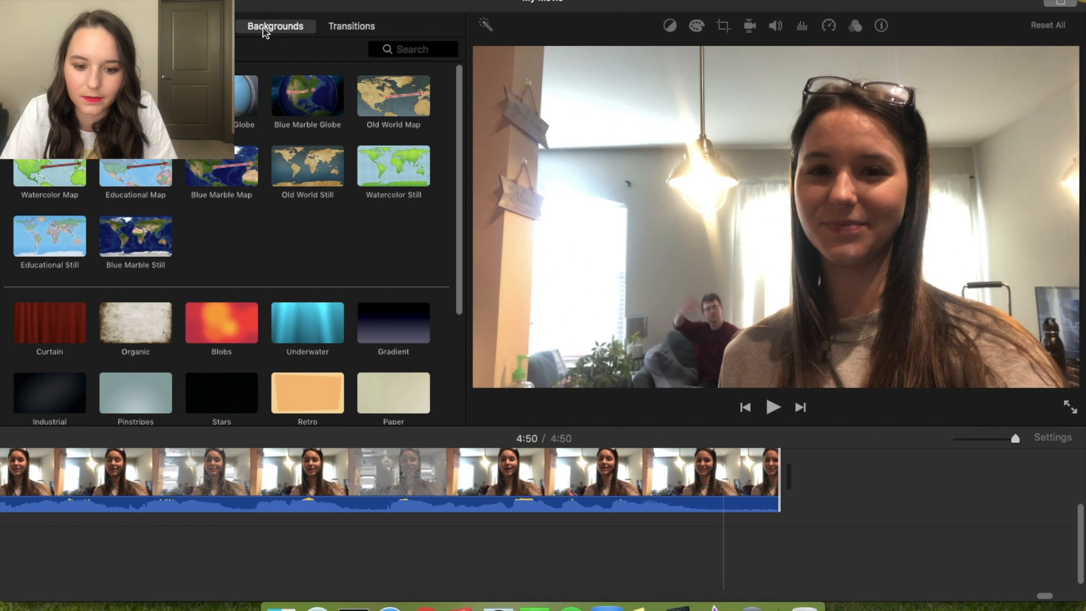
pyautogui.click(211, 26)
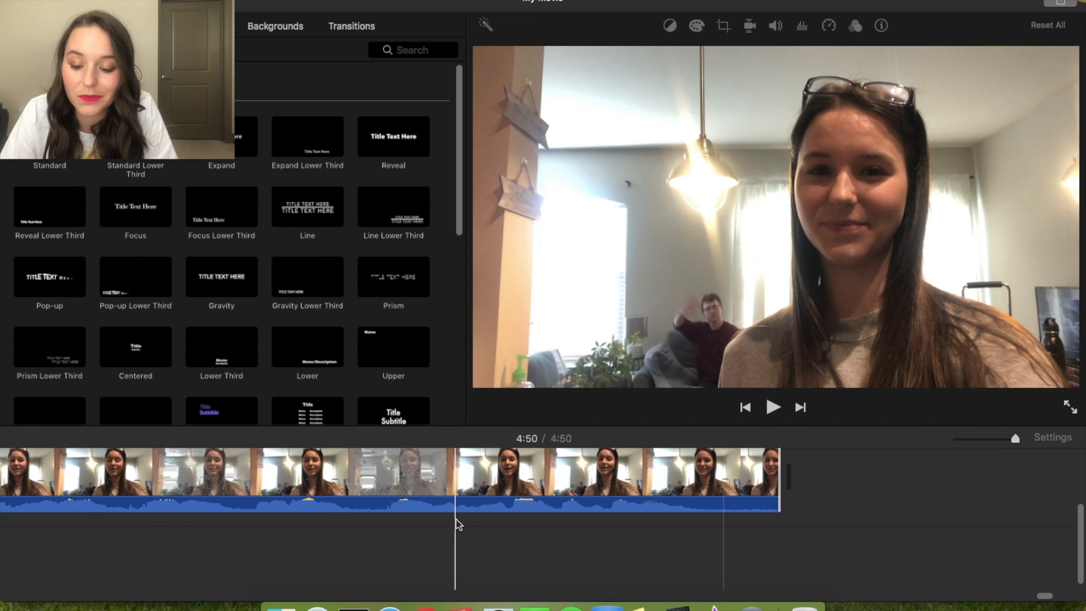
# Step: Add a Lower title above the end of the closing talking clip and enter "hey" as its text
pyautogui.scroll(3, 458, 524)
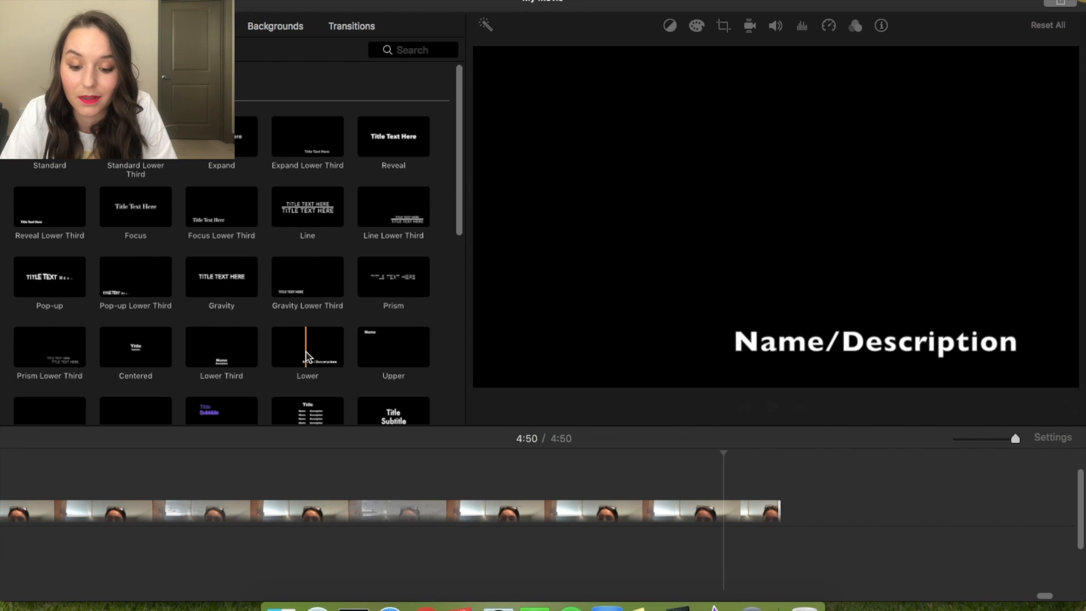
pyautogui.moveTo(313, 351); pyautogui.dragTo(450, 456)
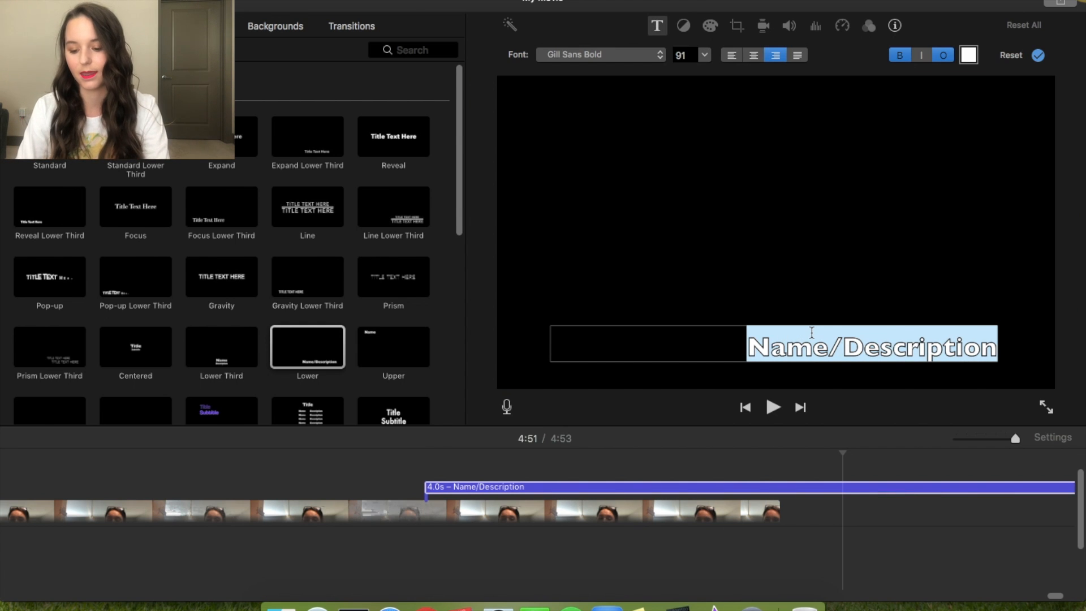
pyautogui.write('hey')
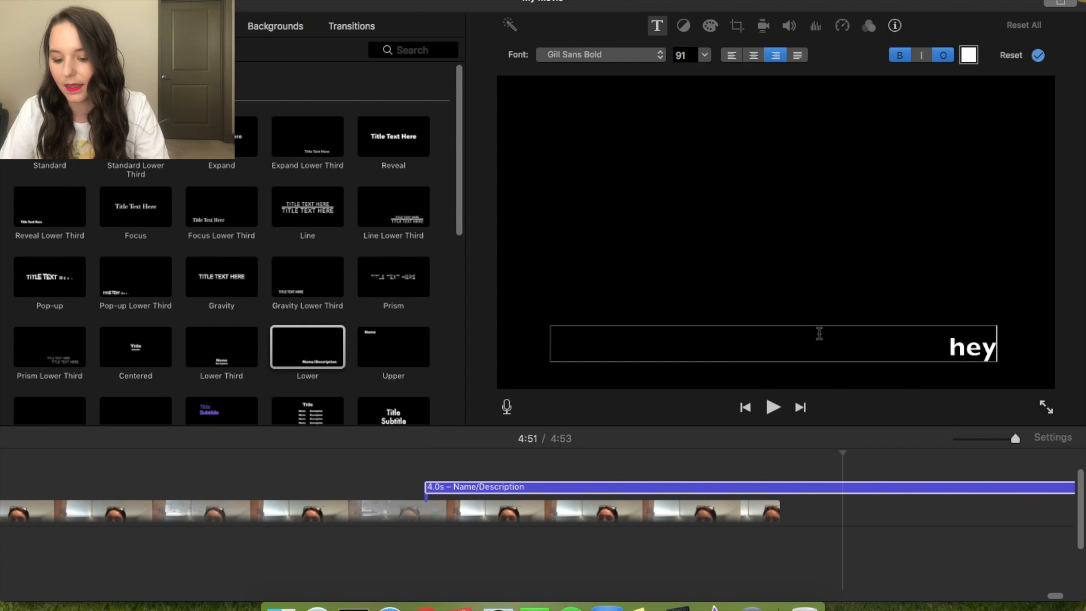
# Step: Set the "hey" title's font size to 58 and turn off its bold and outline styling
pyautogui.click(438, 455)
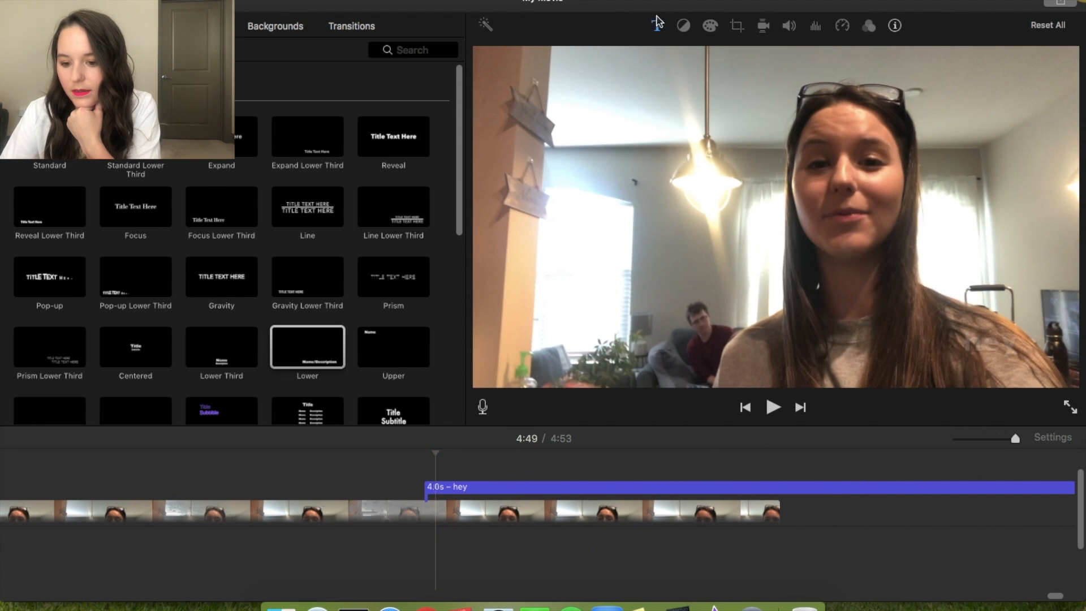
pyautogui.click(656, 23)
pyautogui.click(630, 58)
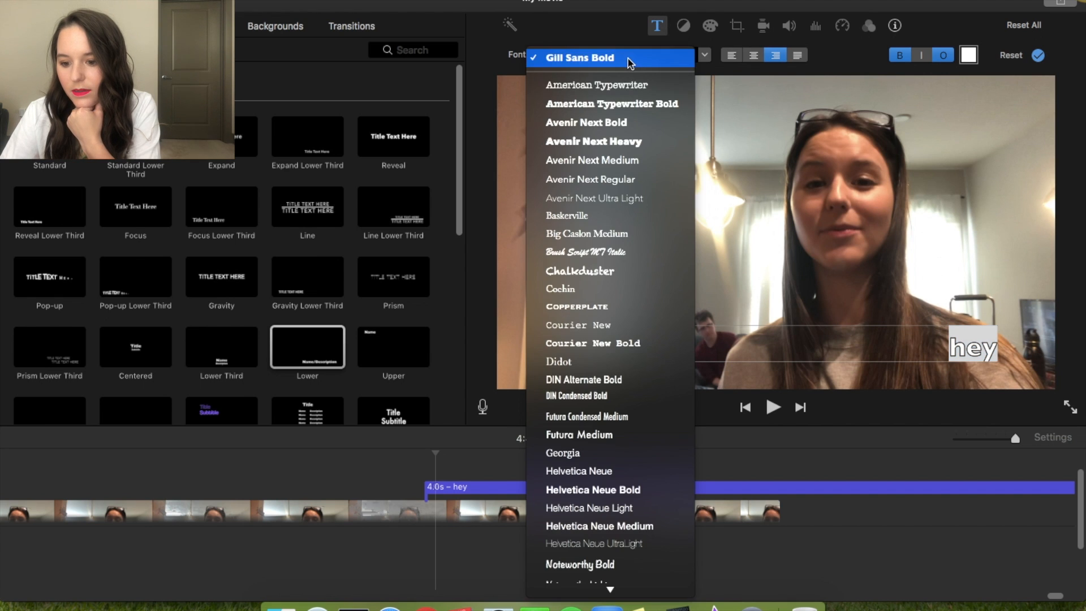
pyautogui.click(711, 51)
pyautogui.click(707, 55)
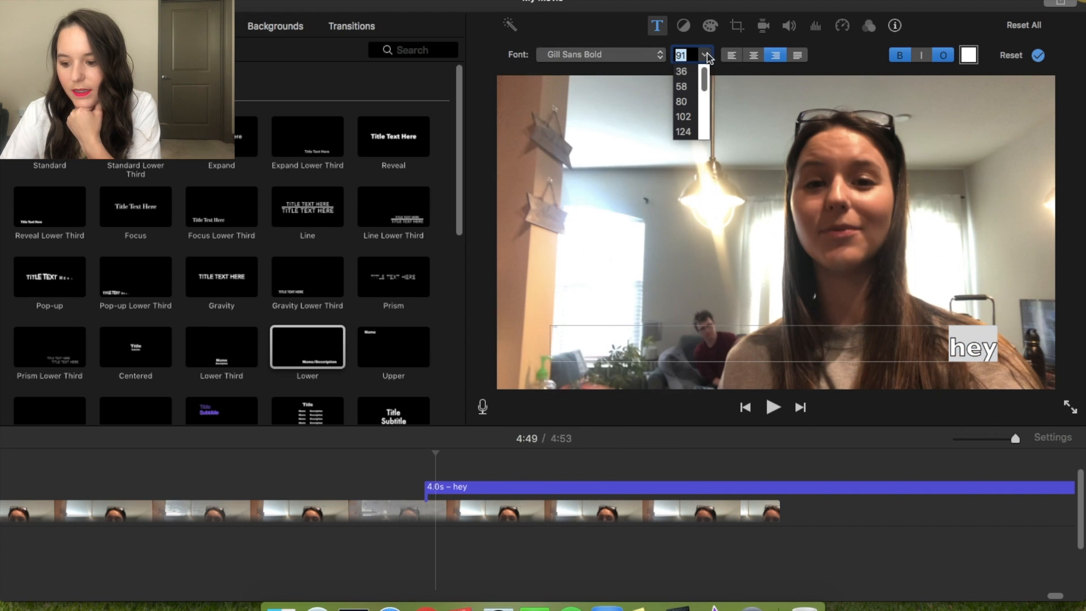
pyautogui.click(682, 86)
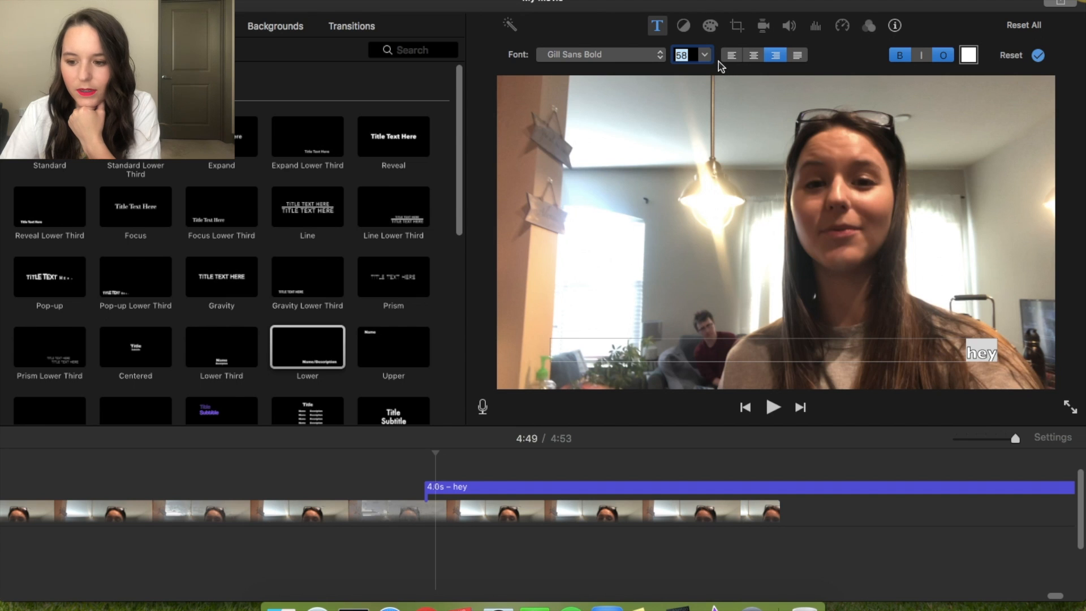
pyautogui.click(899, 55)
pyautogui.click(945, 56)
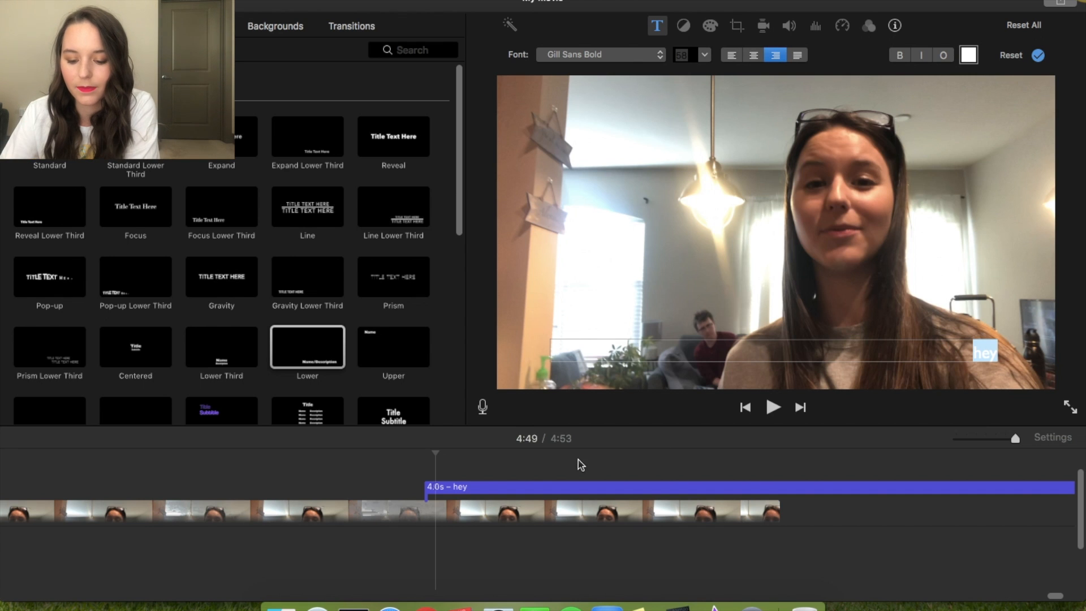
# Step: Delete the "hey" title above the end of the closing talking clip
pyautogui.rightClick(477, 488)
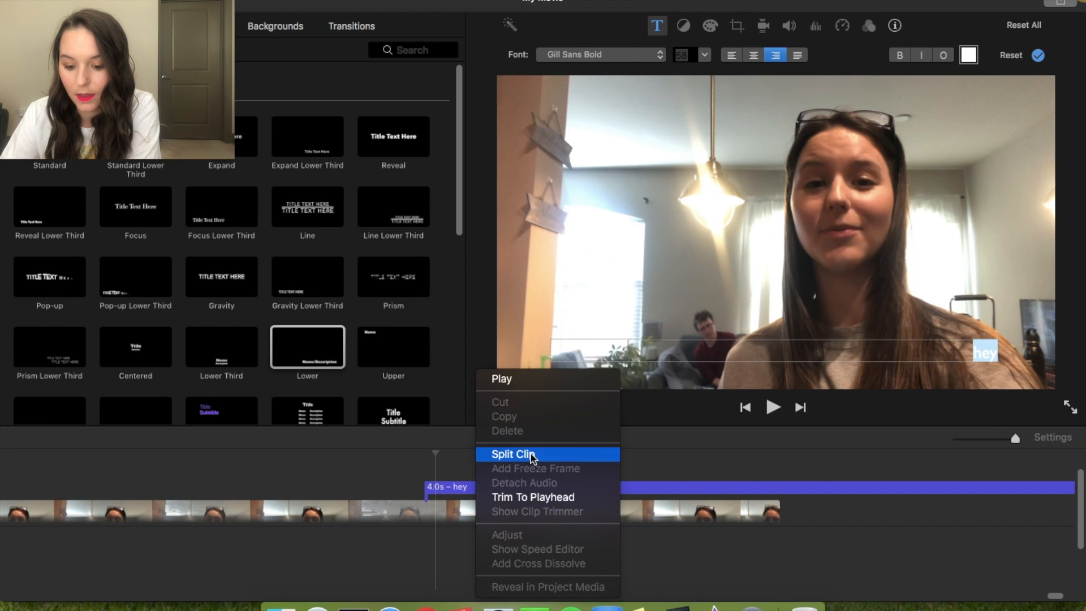
pyautogui.click(438, 489)
pyautogui.click(456, 493)
pyautogui.rightClick(474, 489)
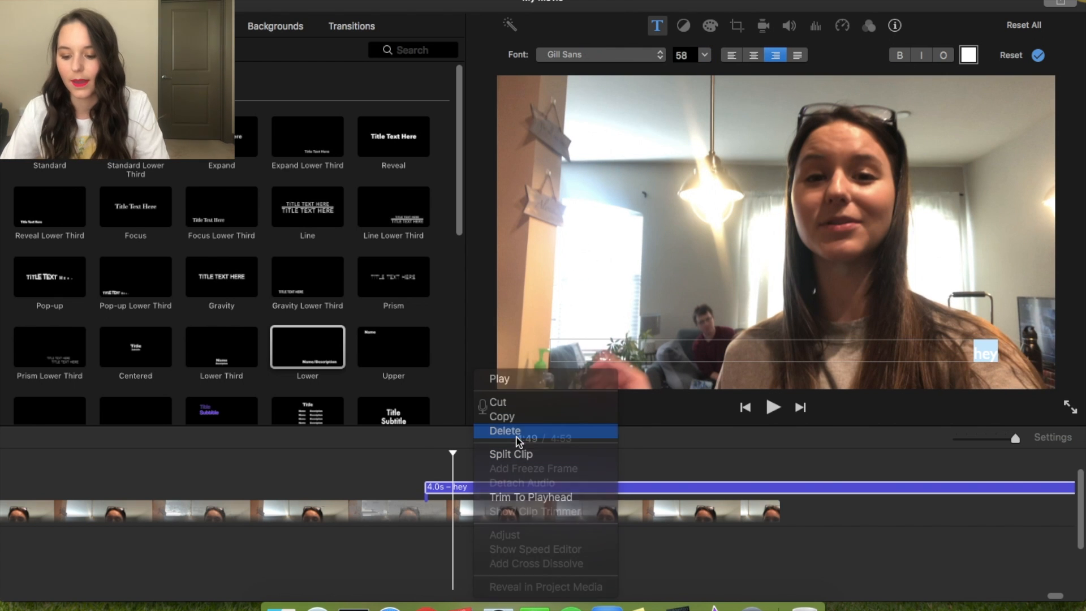
pyautogui.click(517, 435)
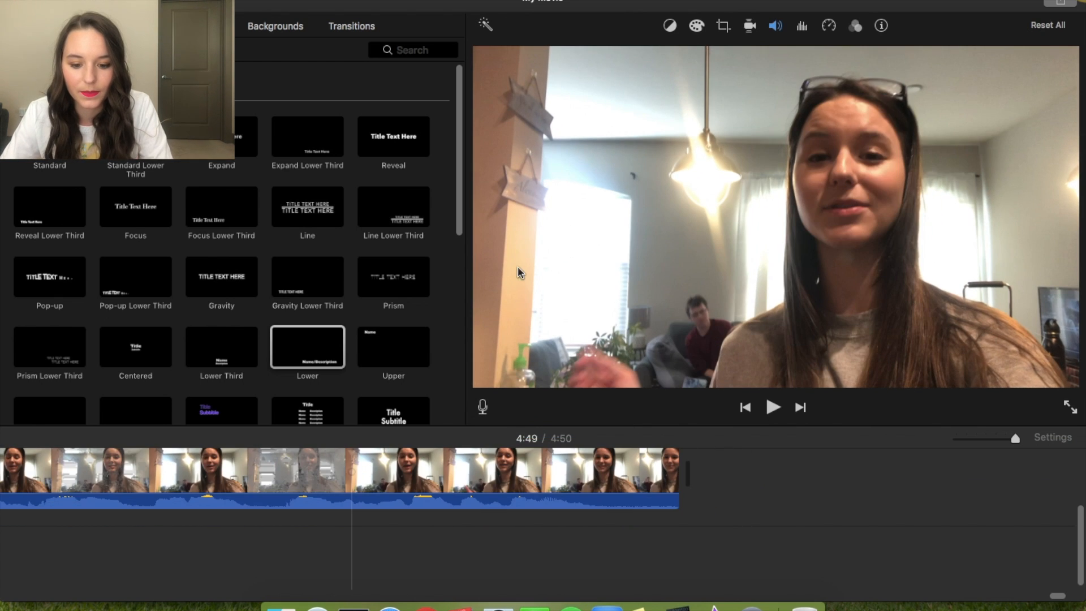
# Step: Add a Slide Left transition to the end of the closing talking clip
pyautogui.click(352, 27)
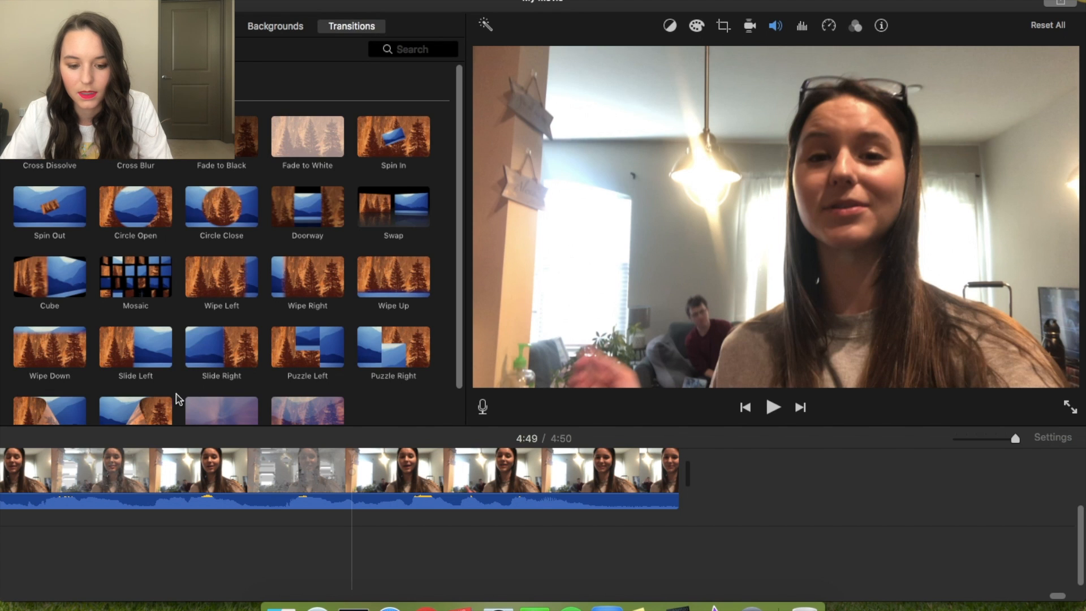
pyautogui.click(104, 358)
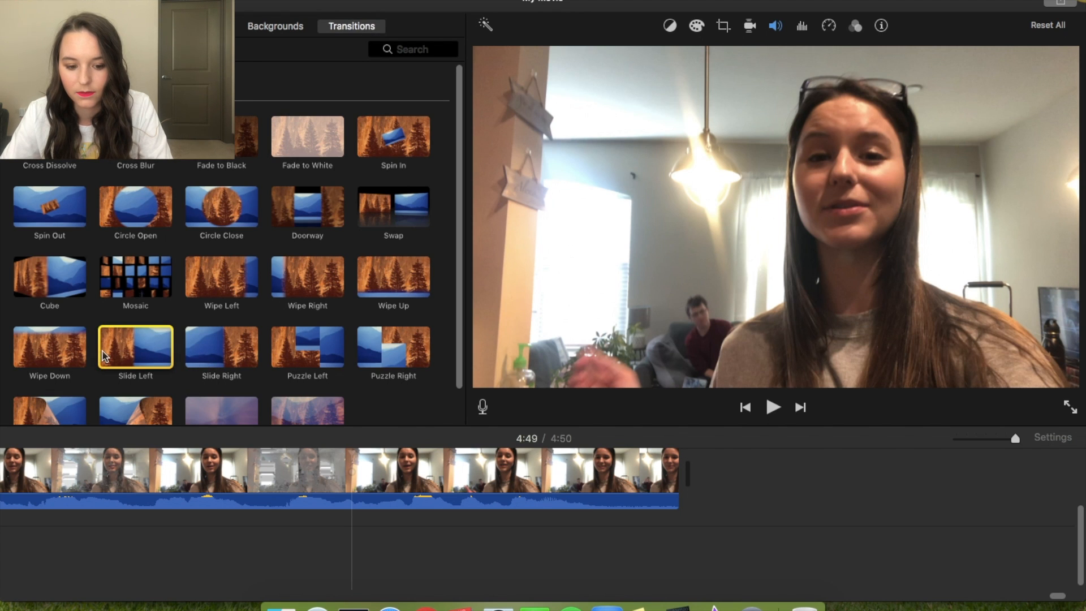
pyautogui.click(178, 350)
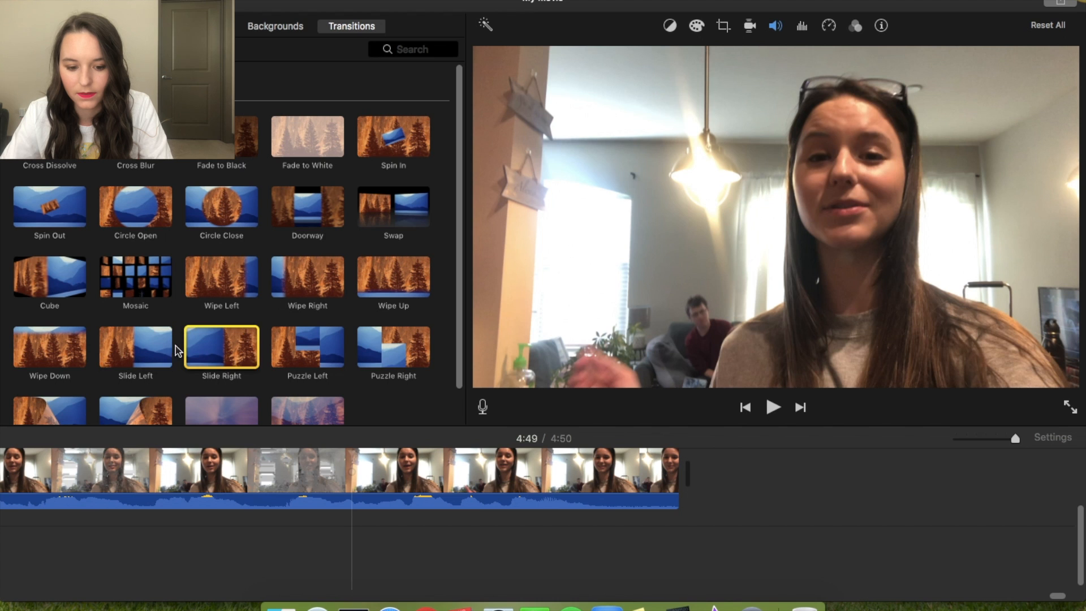
pyautogui.click(138, 358)
pyautogui.moveTo(149, 355); pyautogui.dragTo(603, 484)
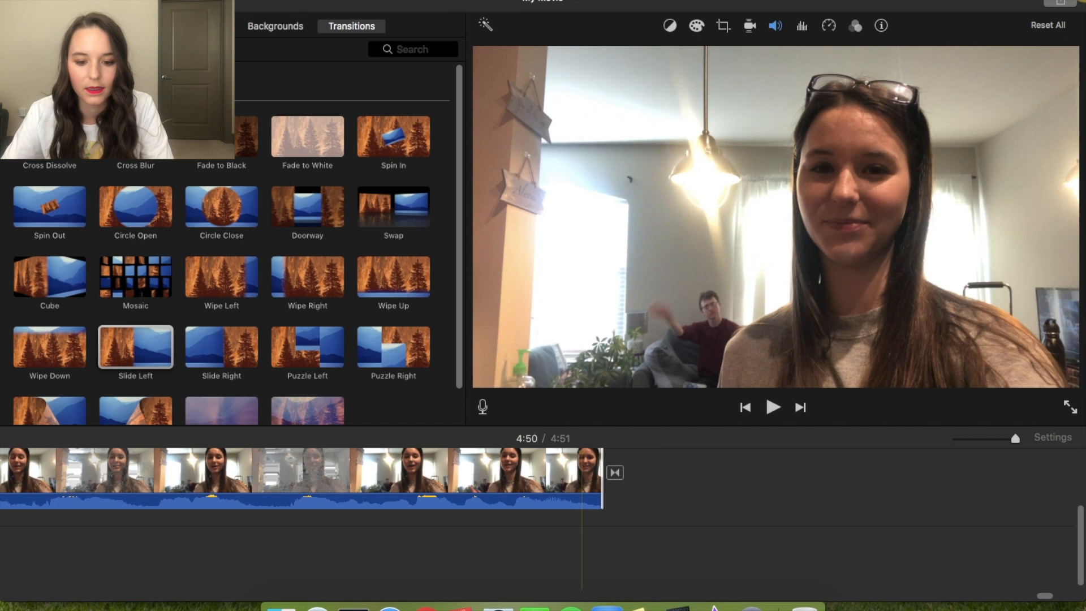
# Step: Add the river clip from the project media after the closing transition
pyautogui.click(195, 26)
pyautogui.scroll(5, 241, 210)
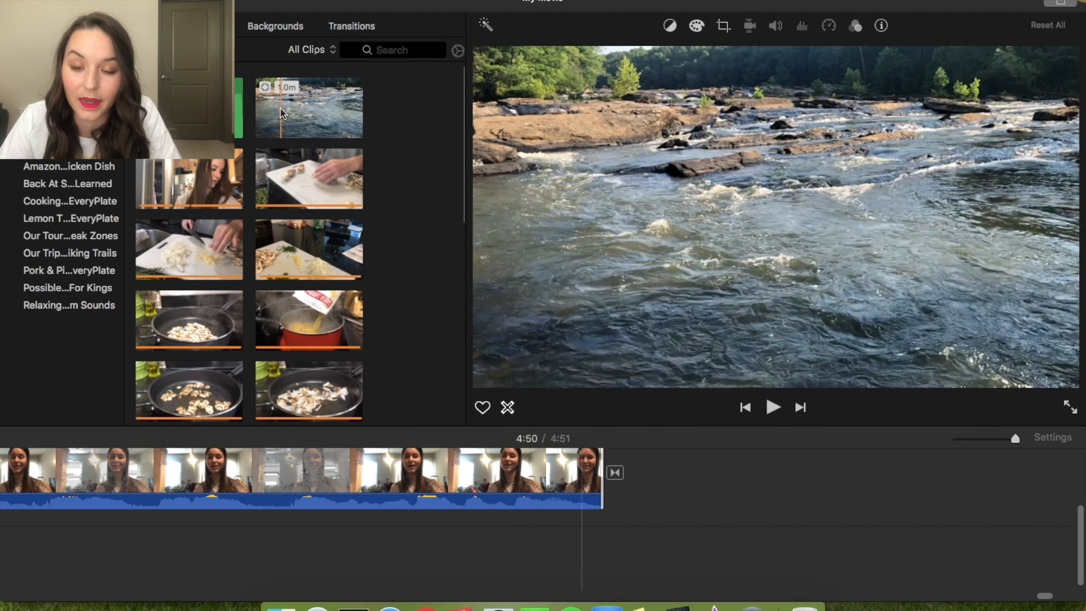
pyautogui.moveTo(277, 113); pyautogui.dragTo(737, 483)
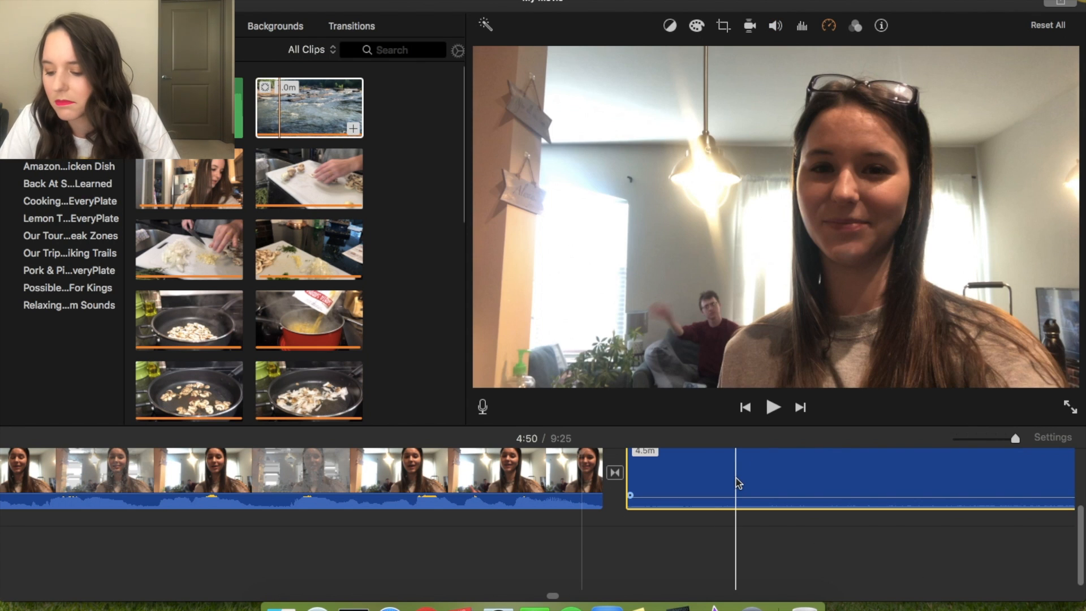
# Step: Split the river clip at 5:43 and delete the piece before the cut
pyautogui.moveTo(1013, 438); pyautogui.dragTo(973, 438)
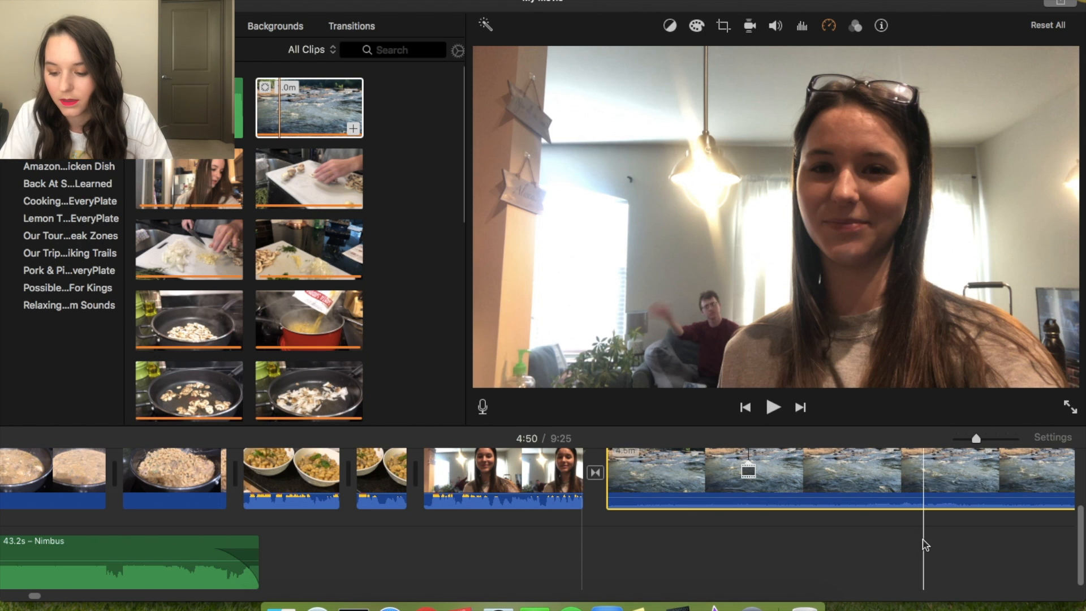
pyautogui.scroll(5, 882, 498)
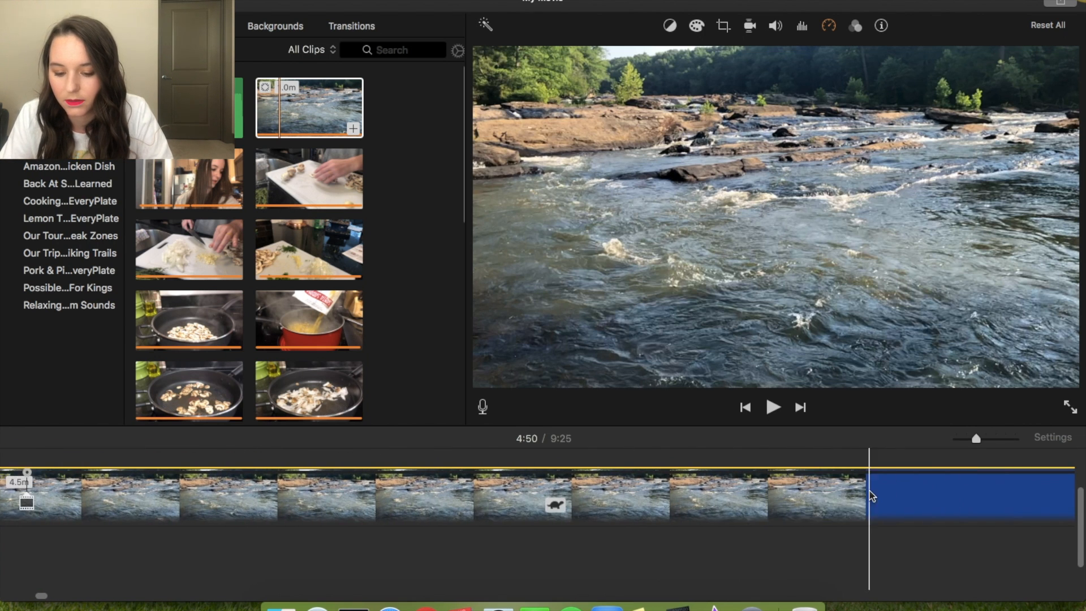
pyautogui.rightClick(424, 500)
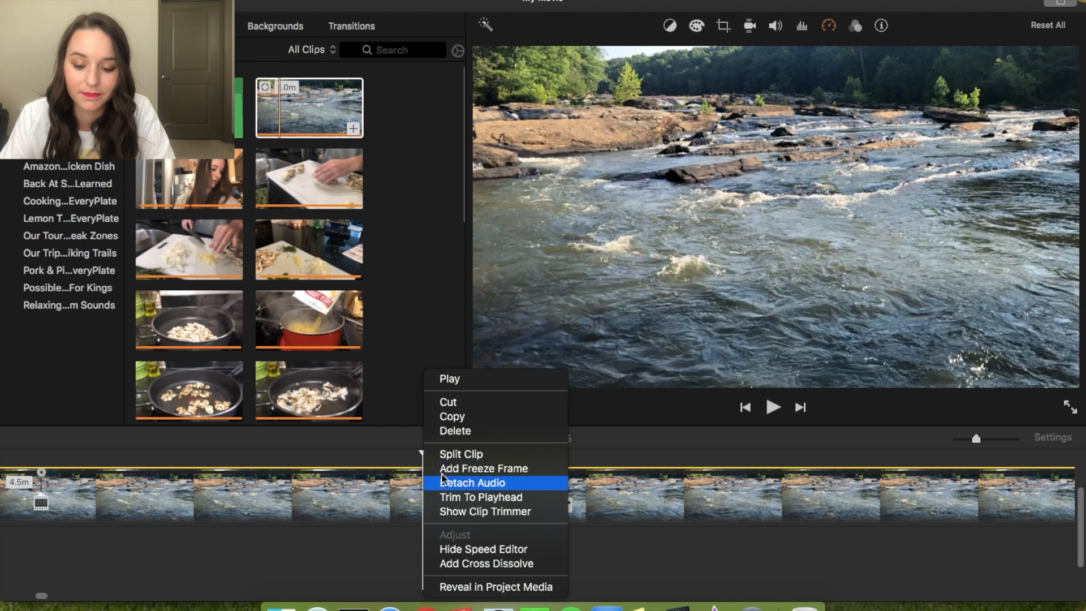
pyautogui.click(442, 453)
pyautogui.rightClick(356, 487)
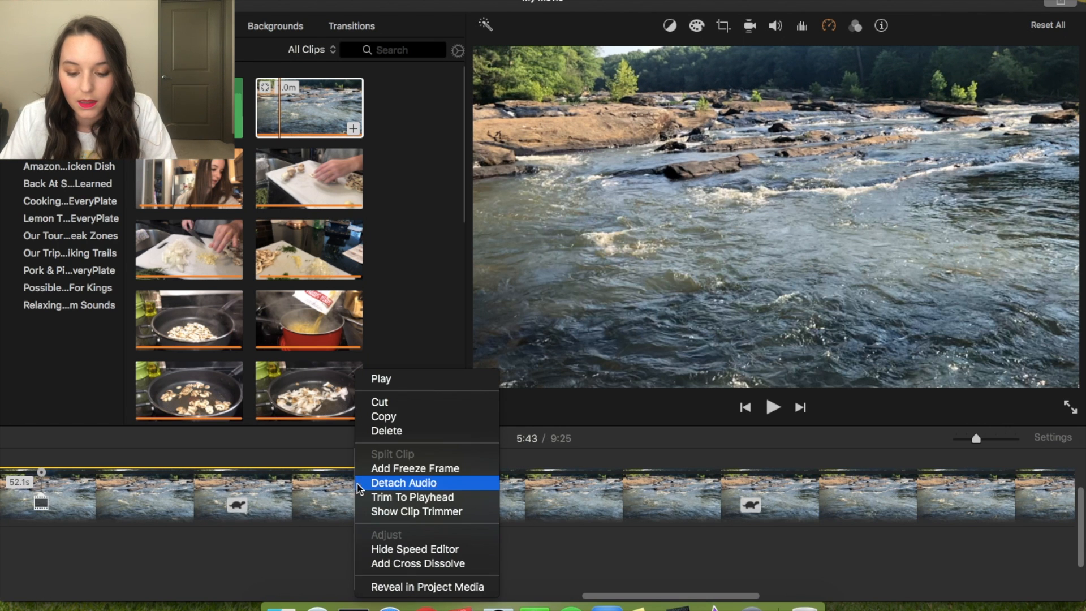
pyautogui.click(390, 430)
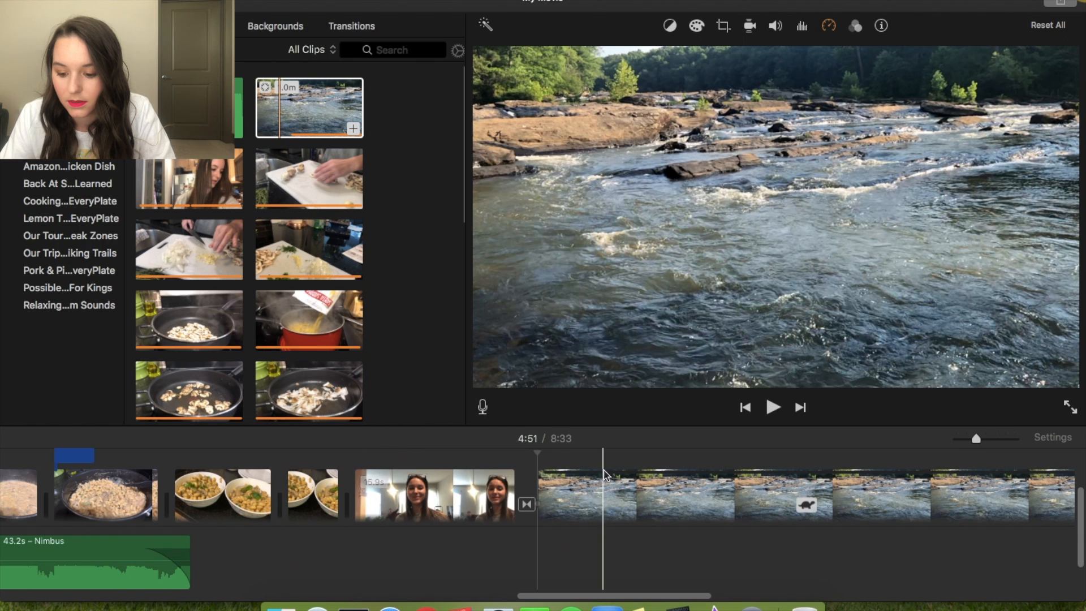
pyautogui.click(802, 504)
pyautogui.rightClick(808, 506)
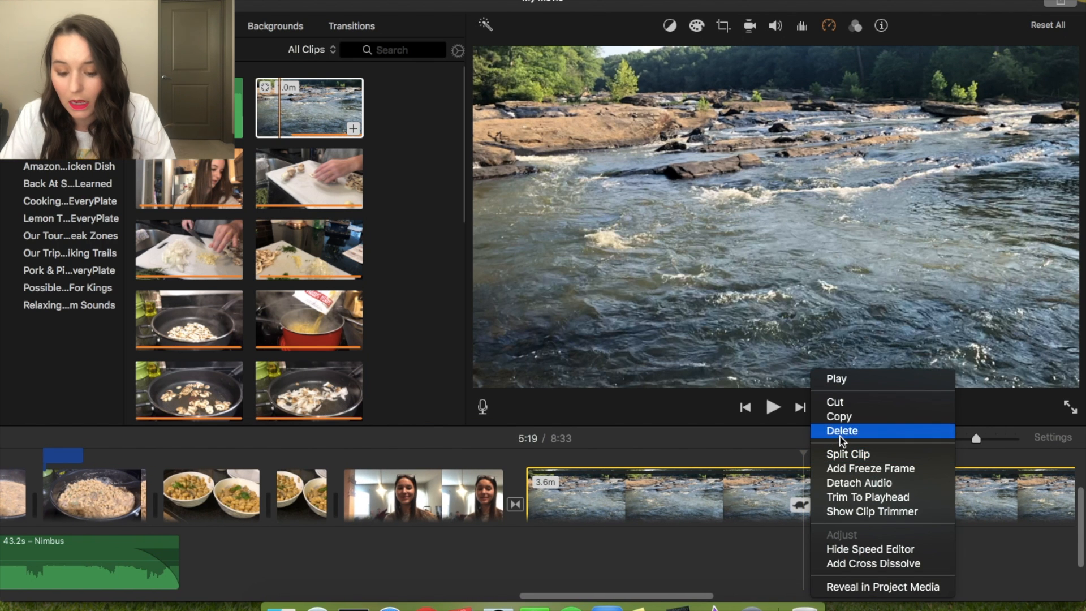
pyautogui.click(840, 435)
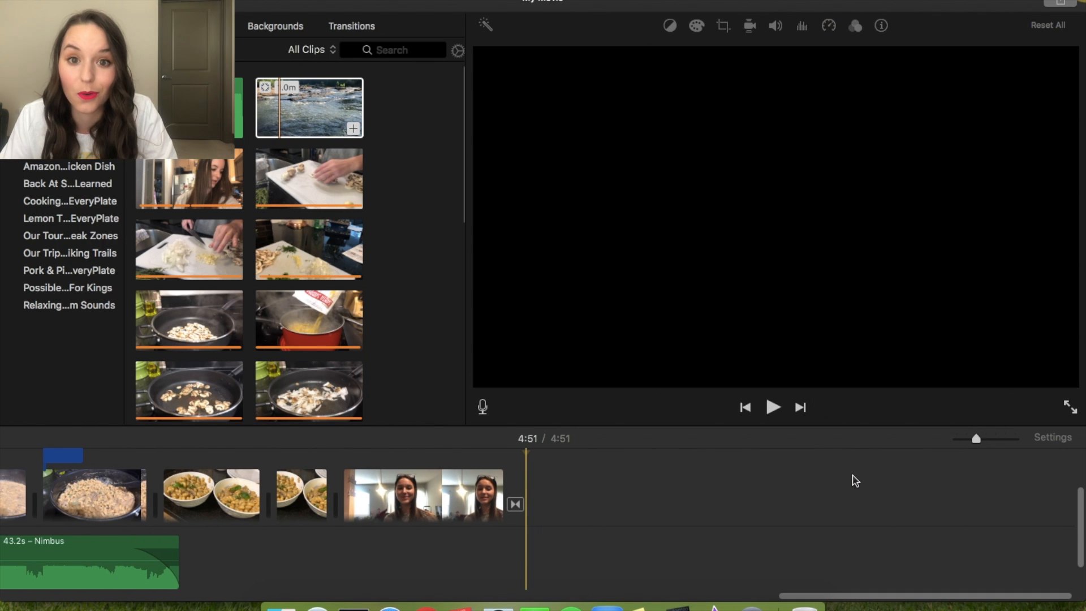
pyautogui.press('super+z')
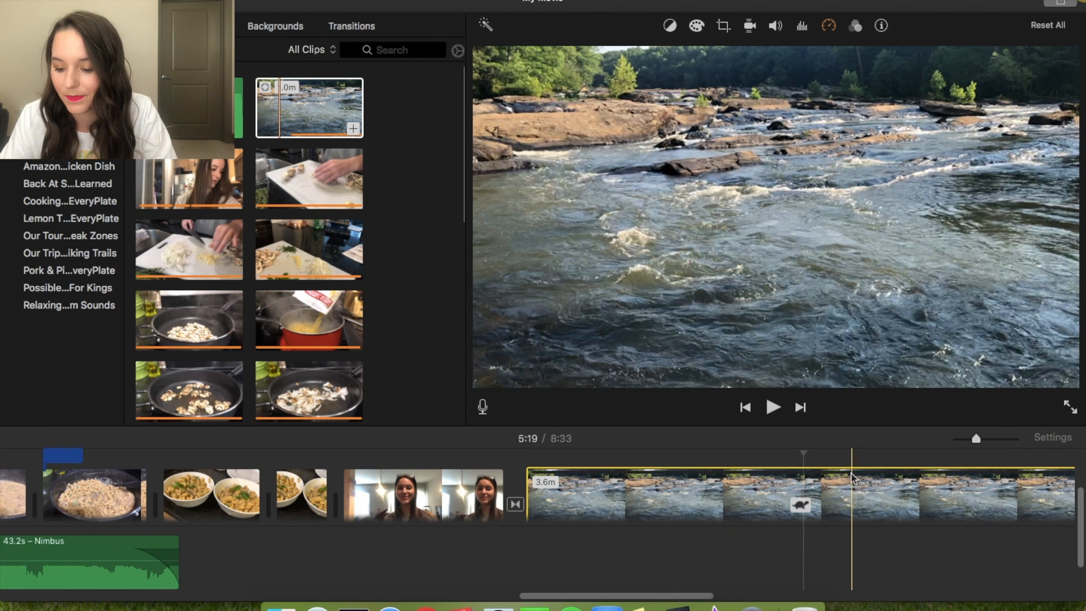
# Step: Cut off the river clip at 5:19 by splitting and deleting the rest, and trim its end so the movie finishes at 5:11
pyautogui.rightClick(808, 489)
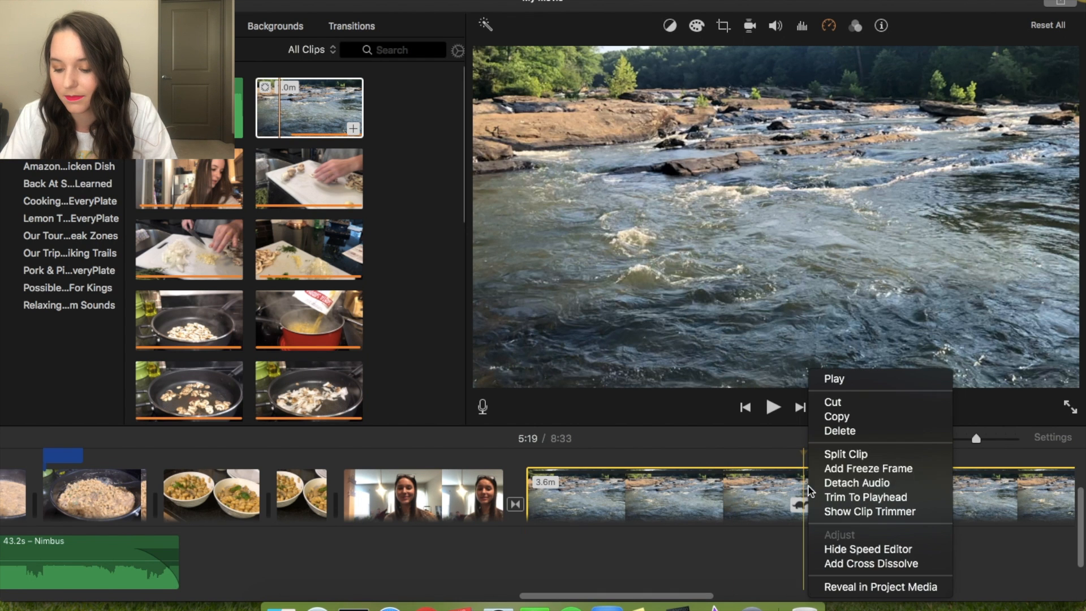
pyautogui.click(823, 453)
pyautogui.rightClick(846, 488)
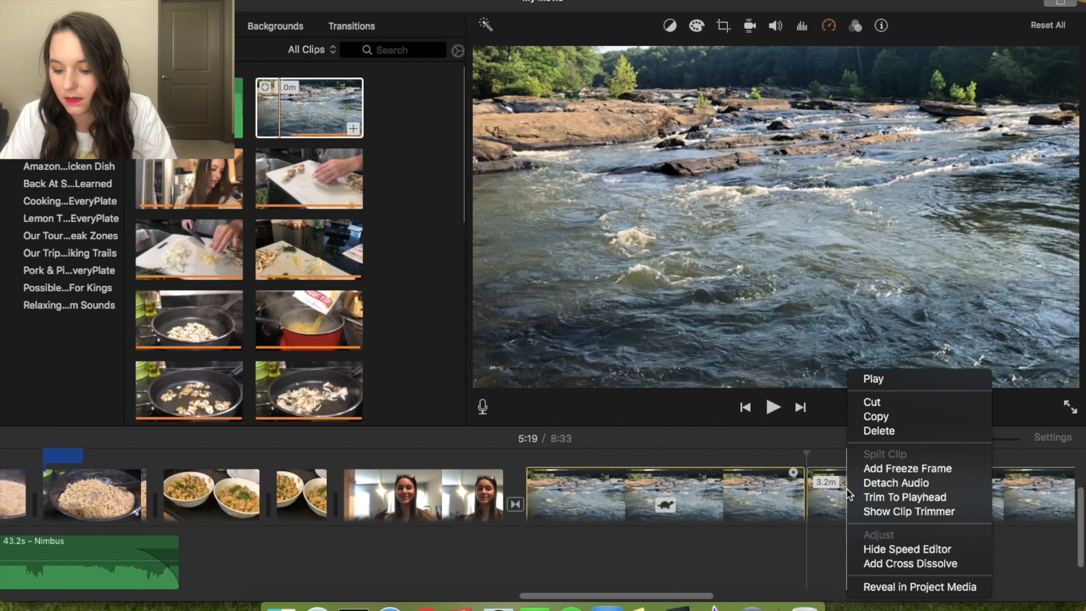
pyautogui.click(865, 429)
pyautogui.moveTo(802, 493); pyautogui.dragTo(797, 493)
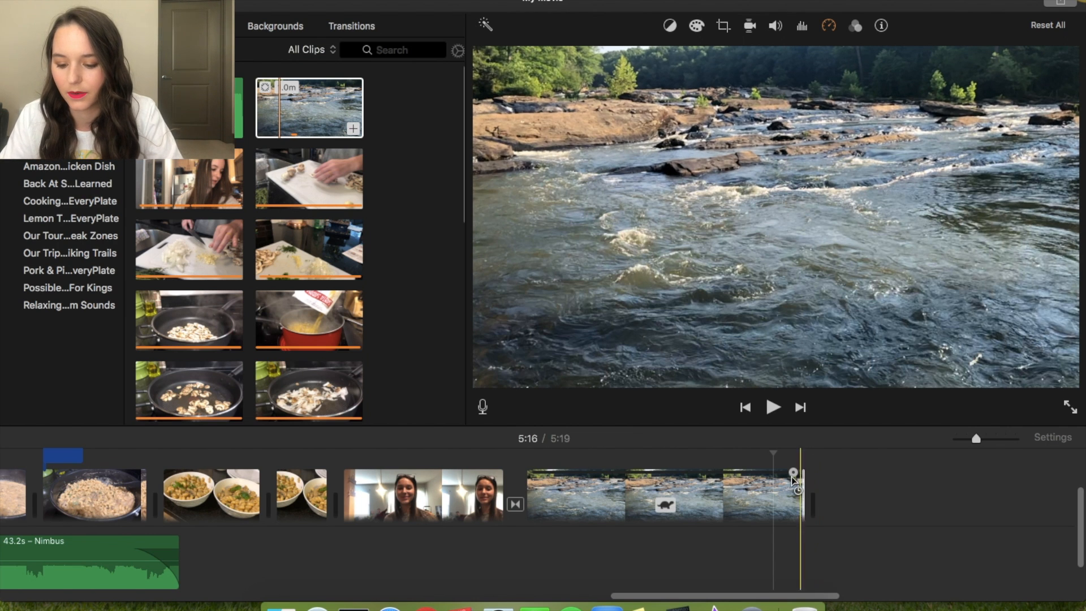
pyautogui.moveTo(797, 486); pyautogui.dragTo(722, 505)
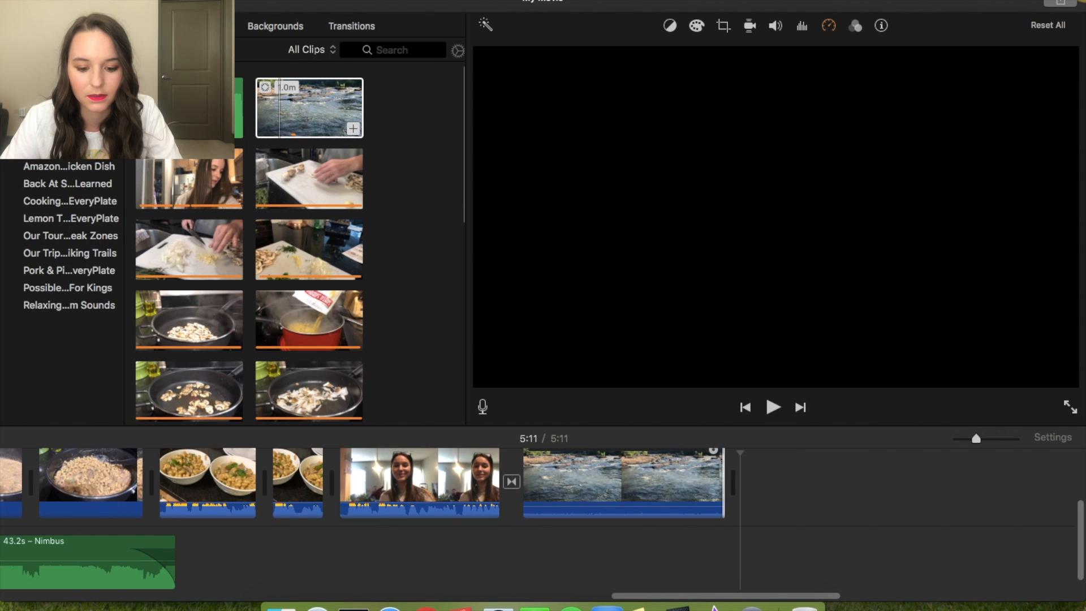
# Step: Add the song "Spring In My Step" as background music starting under the closing talking clip
pyautogui.click(187, 26)
pyautogui.scroll(-3, 274, 347)
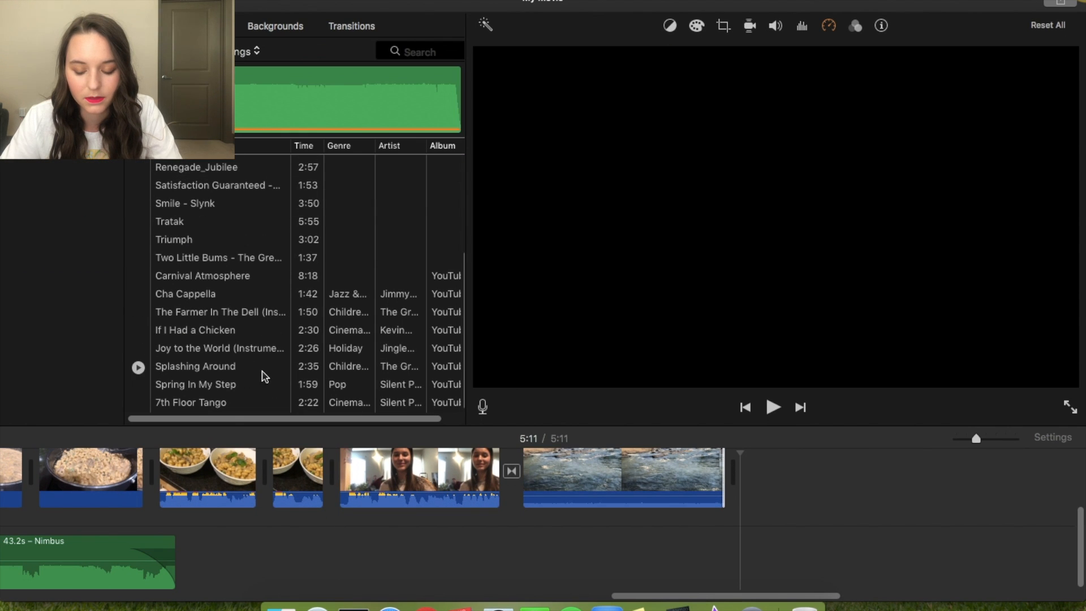
pyautogui.moveTo(209, 386); pyautogui.dragTo(484, 527)
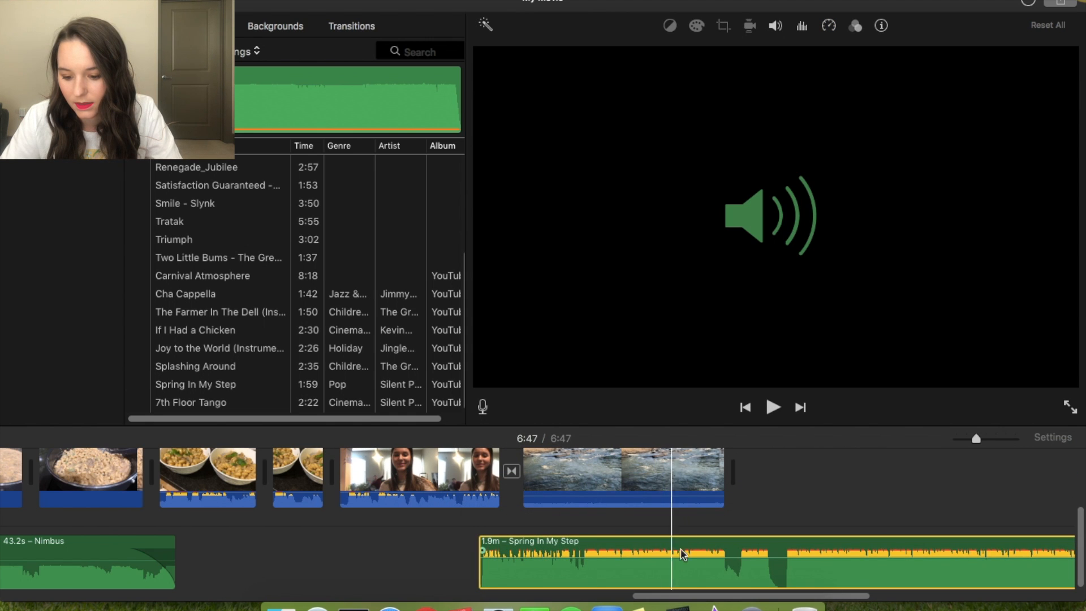
# Step: Split "Spring In My Step" at the end of the river clip and delete the excess music after the cut
pyautogui.moveTo(741, 556)
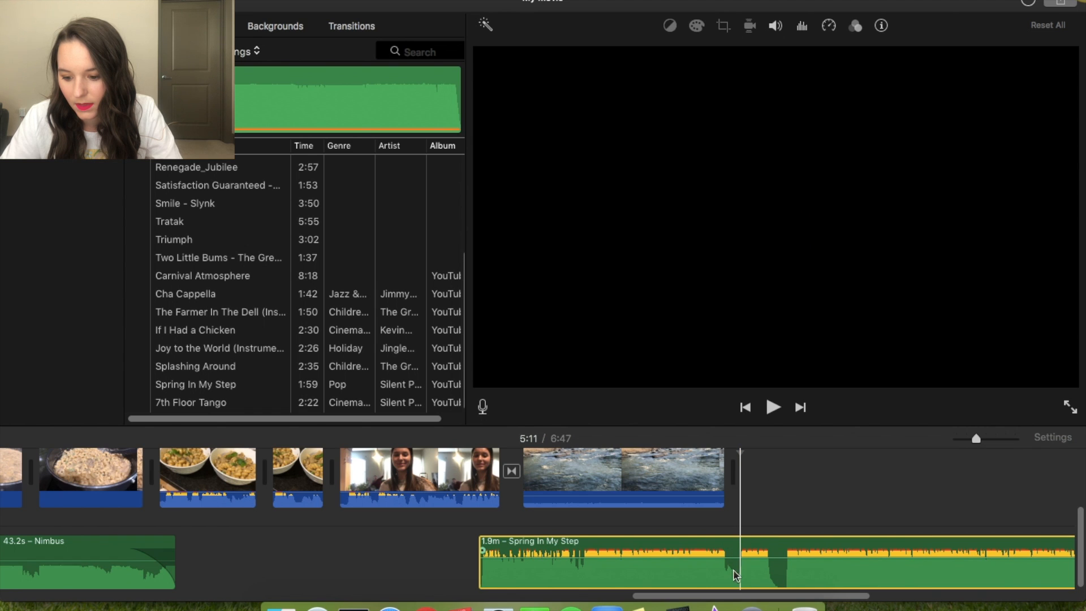
pyautogui.rightClick(742, 581)
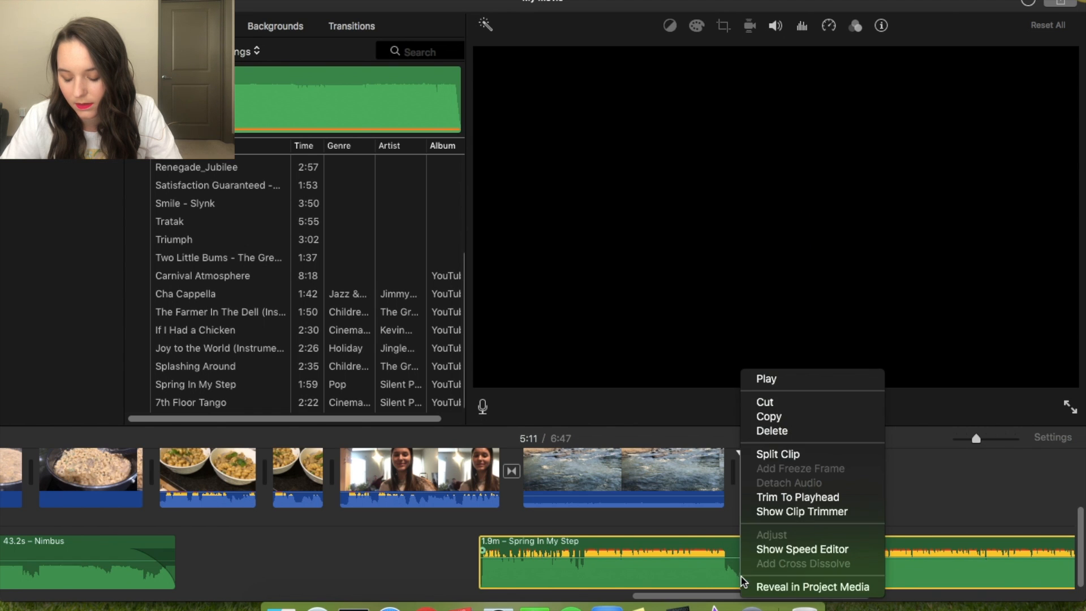
pyautogui.click(774, 455)
pyautogui.rightClick(829, 546)
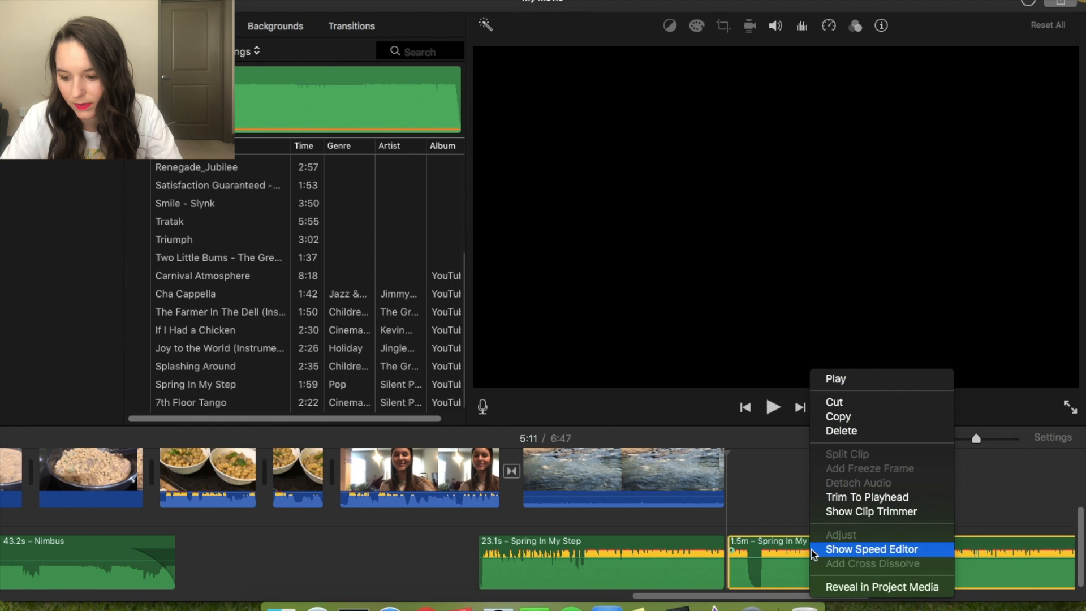
pyautogui.click(832, 429)
# Step: Lower the volume of "Spring In My Step" and move the song so it starts just before the closing talking clip ends
pyautogui.moveTo(977, 439); pyautogui.dragTo(1005, 439)
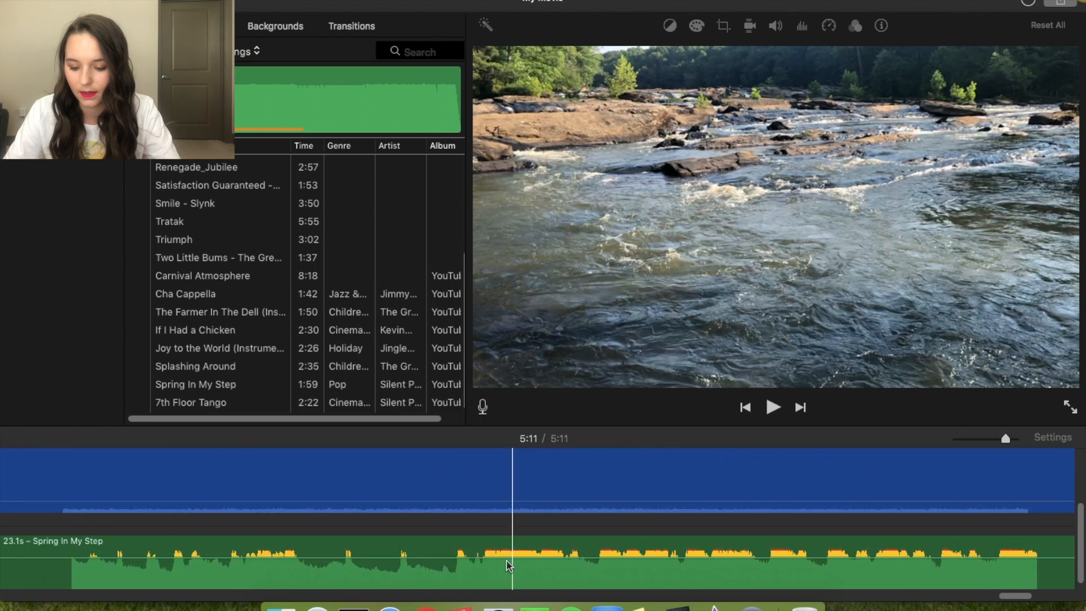
pyautogui.hscroll(-5, 517, 568)
pyautogui.moveTo(561, 558); pyautogui.dragTo(559, 563)
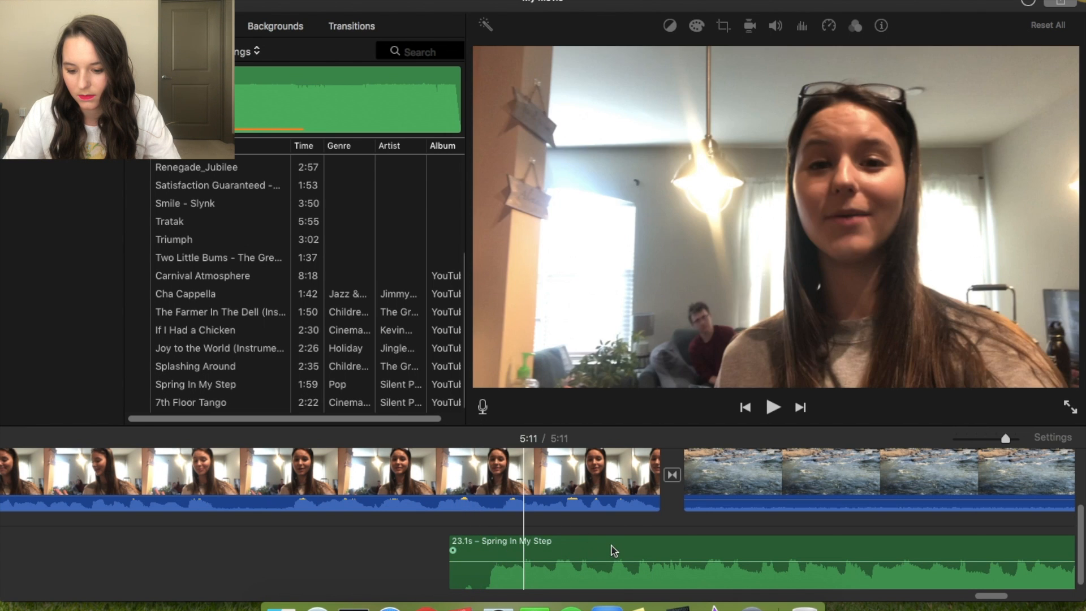
pyautogui.moveTo(595, 551); pyautogui.dragTo(755, 552)
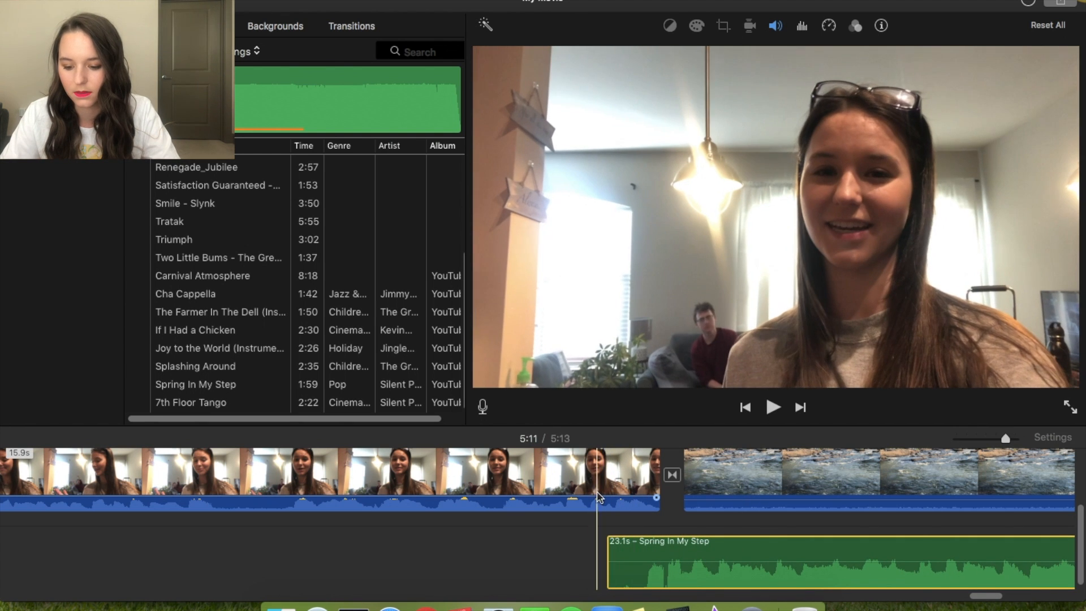
pyautogui.click(596, 498)
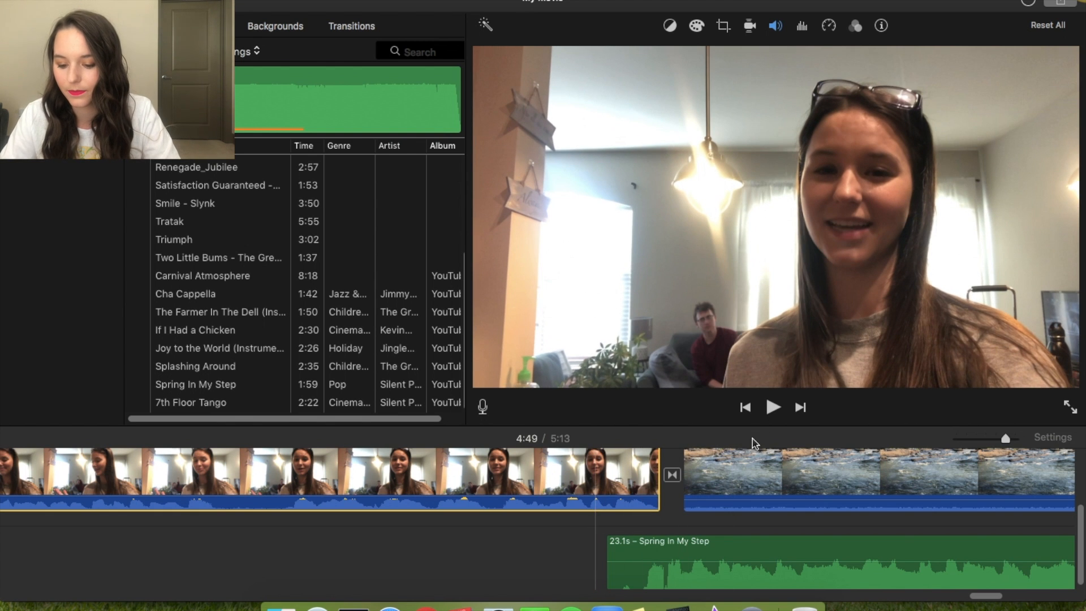
# Step: Preview "Spring In My Step" across the transition into the river clip, and split off and delete the music extending past the river clip's end
pyautogui.click(773, 408)
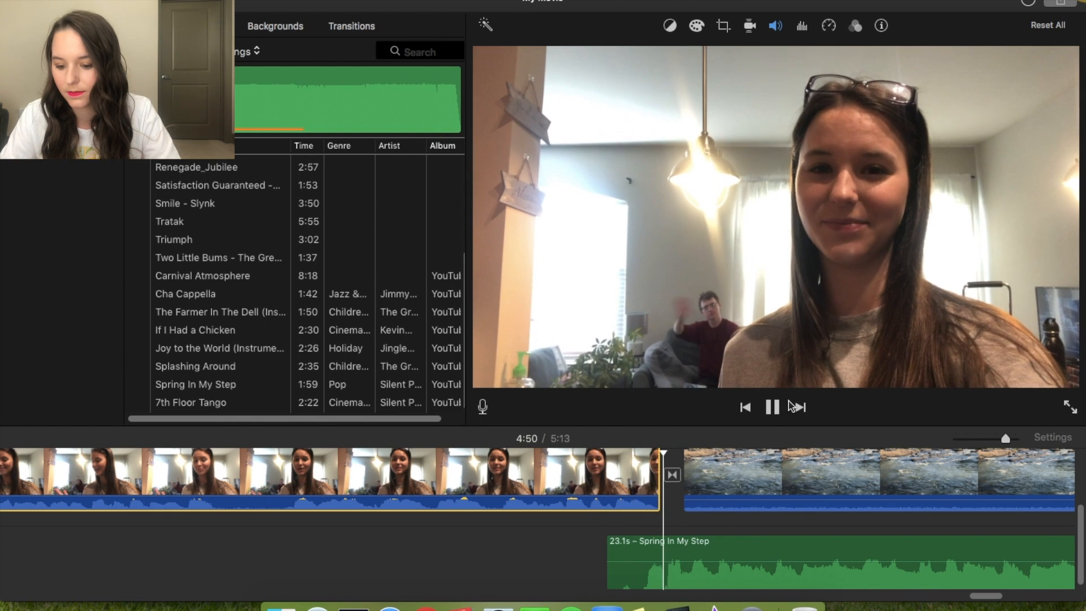
pyautogui.click(787, 406)
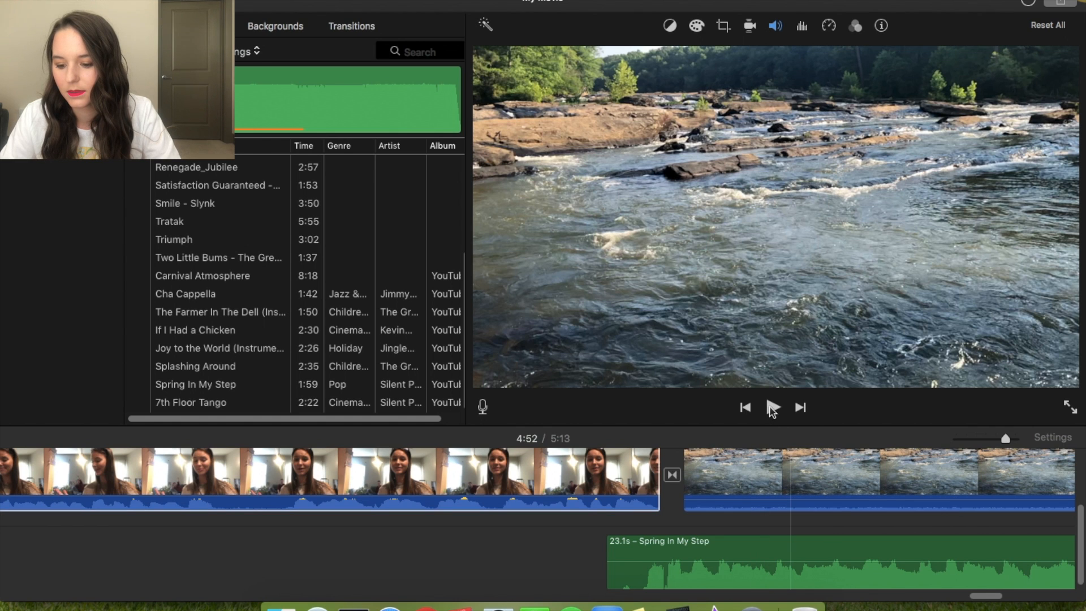
pyautogui.click(773, 408)
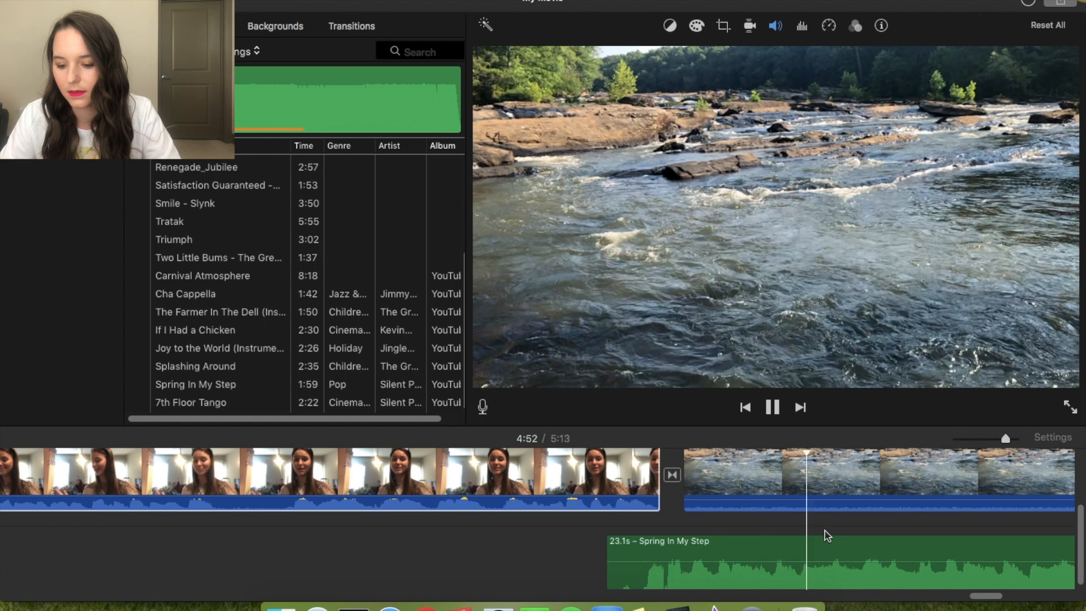
pyautogui.click(776, 412)
pyautogui.hscroll(20, 898, 519)
pyautogui.hscroll(-5, 658, 531)
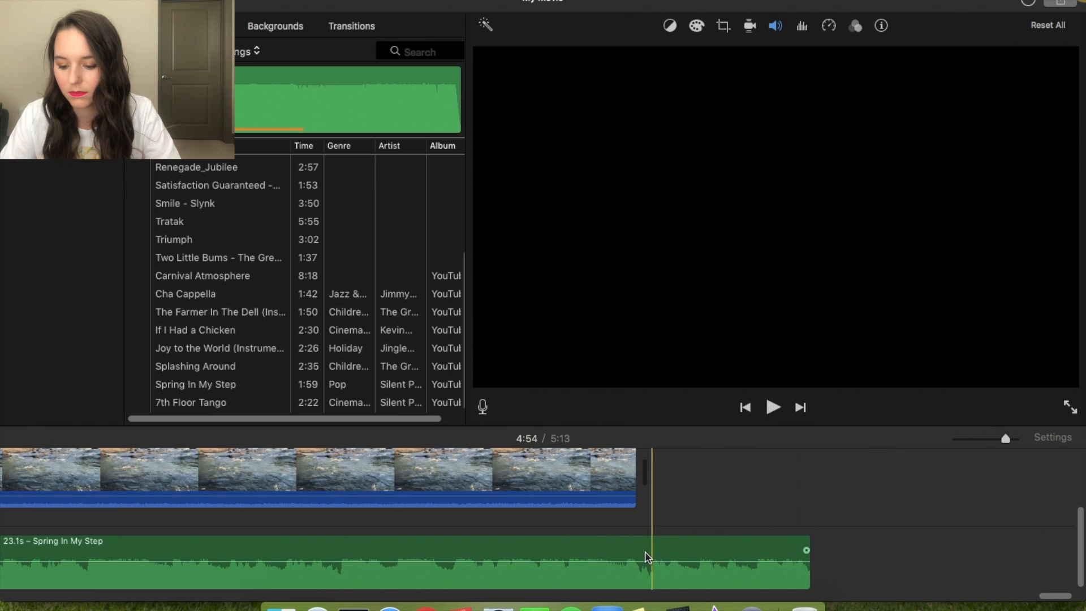
pyautogui.click(648, 557)
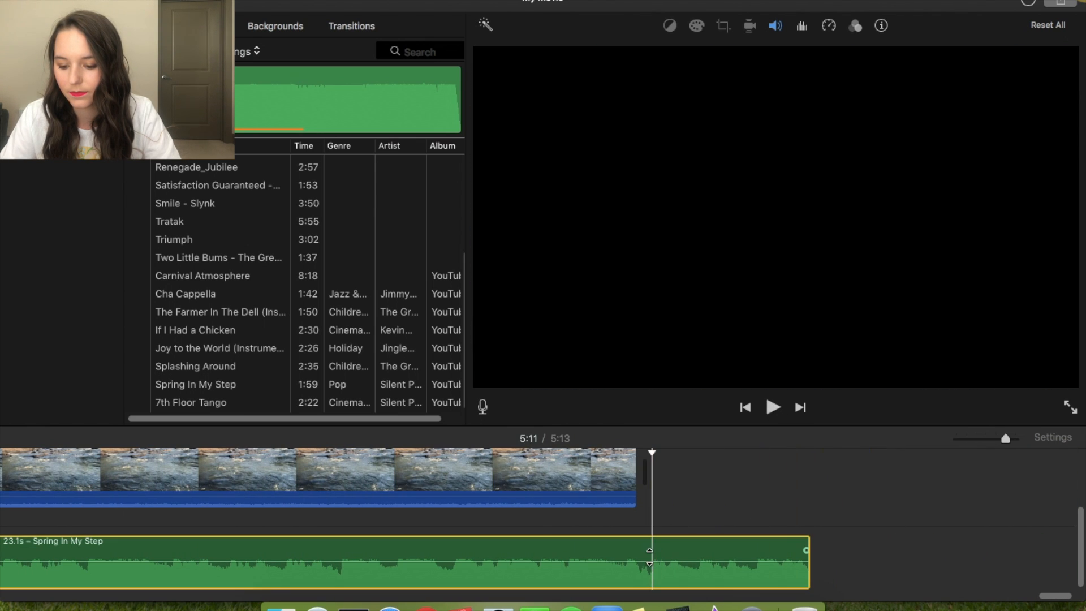
pyautogui.rightClick(657, 556)
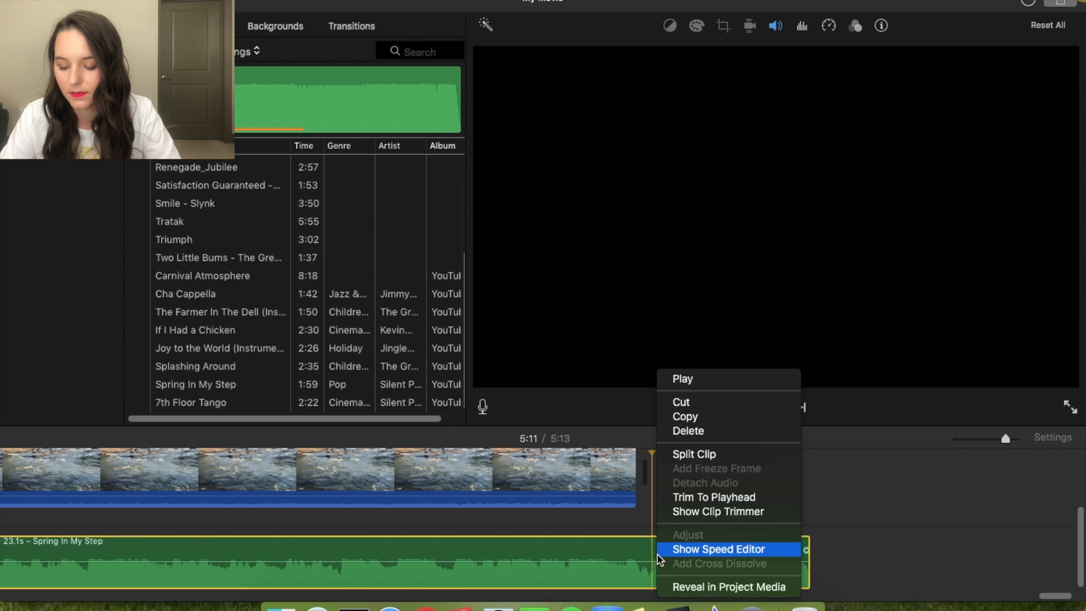
pyautogui.click(686, 455)
pyautogui.rightClick(691, 560)
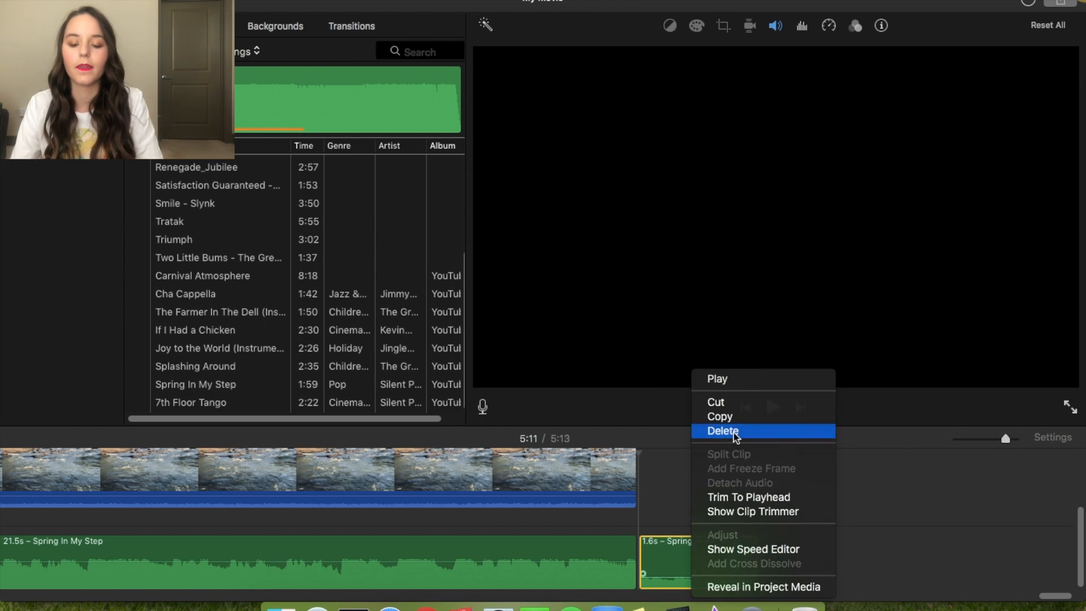
pyautogui.click(722, 431)
# Step: Review the assembled timeline backwards from the river ending through the pasta and pan clips to the chopped vegetable clips
pyautogui.hscroll(-15, 741, 517)
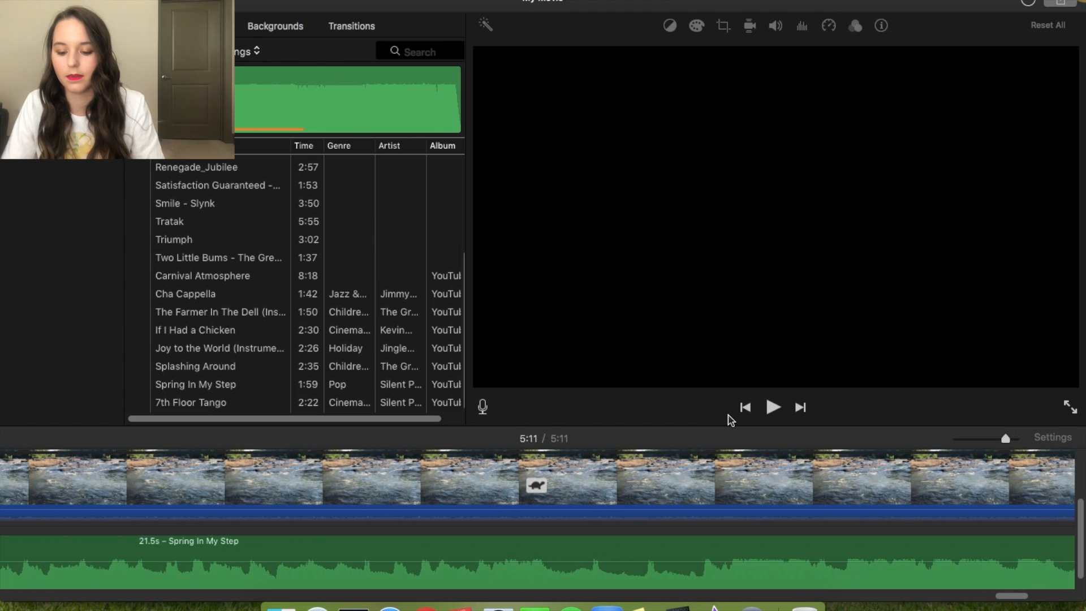
pyautogui.hscroll(-15, 605, 551)
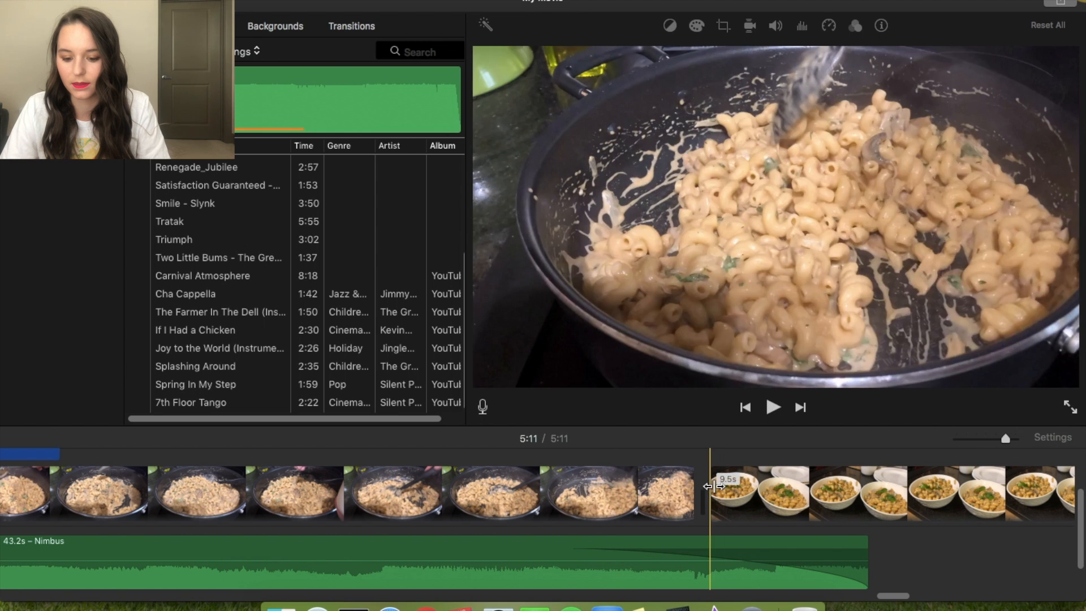
pyautogui.hscroll(-10, 457, 497)
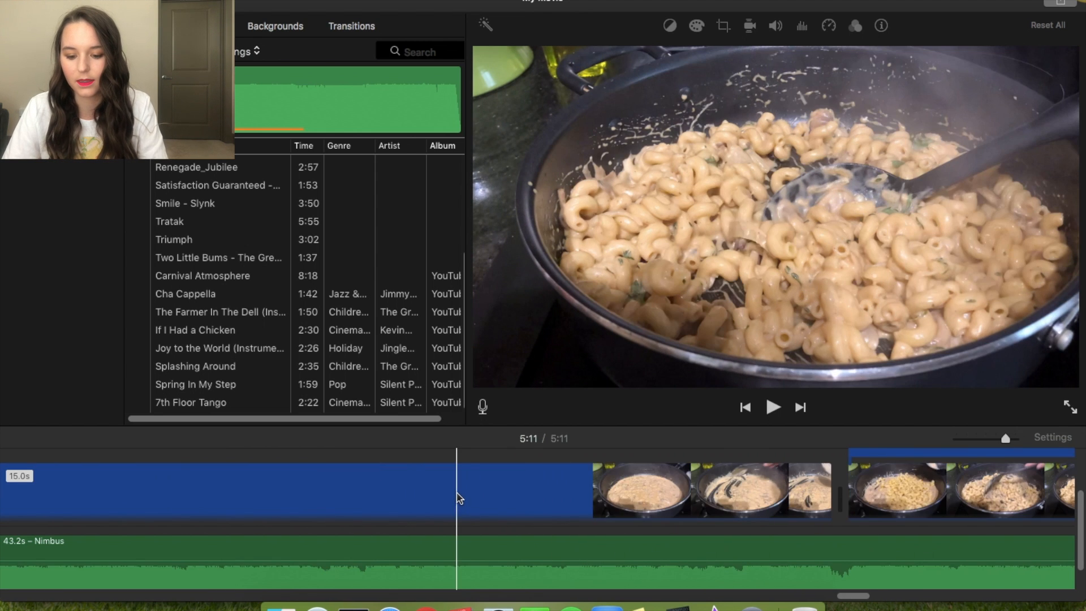
pyautogui.hscroll(-10, 457, 497)
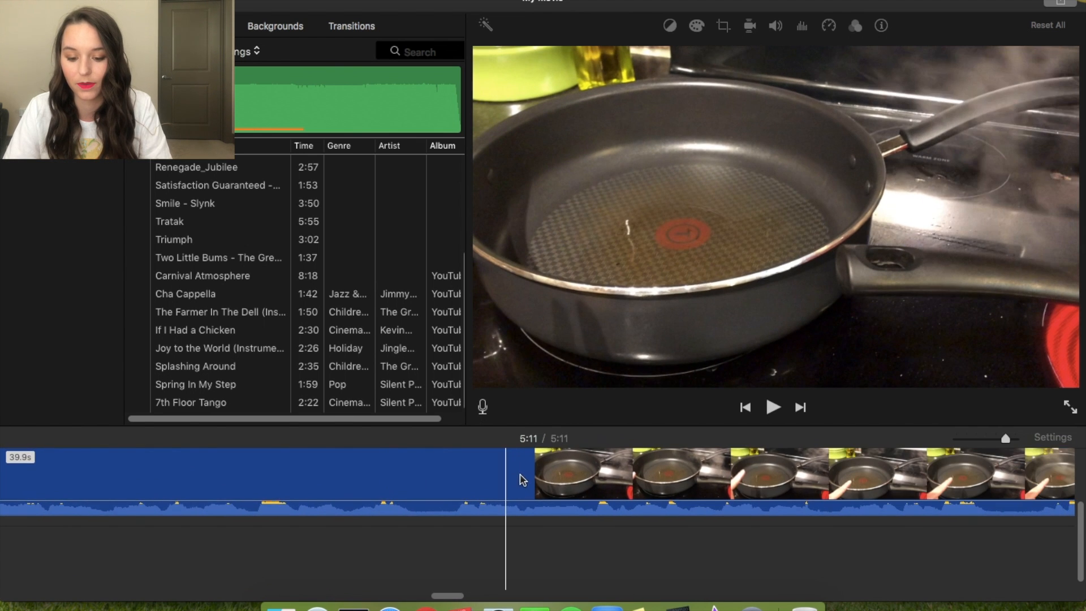
pyautogui.hscroll(-10, 534, 478)
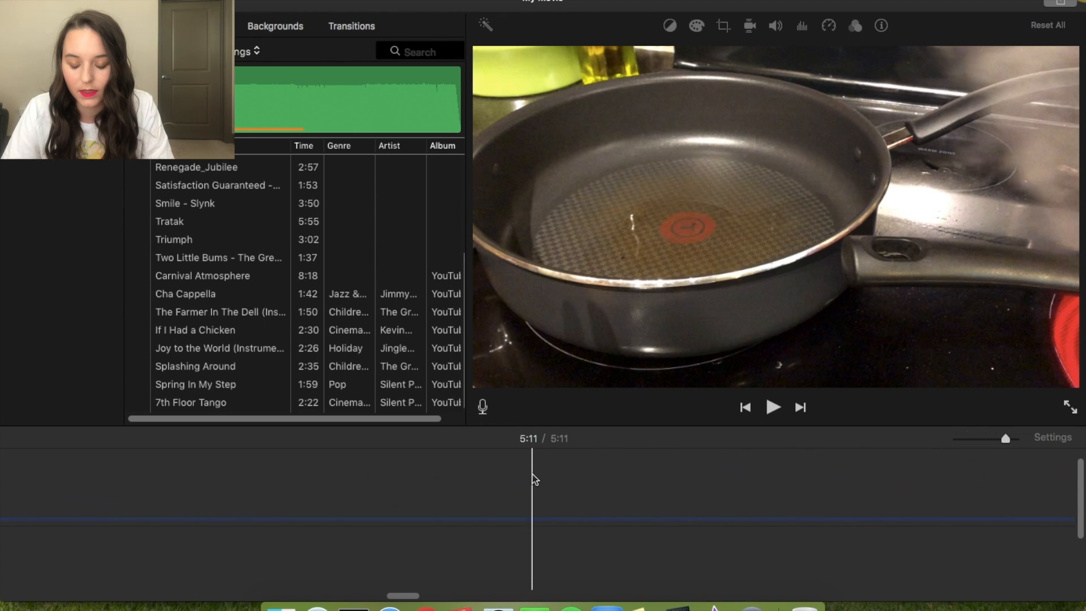
pyautogui.hscroll(-4, 526, 473)
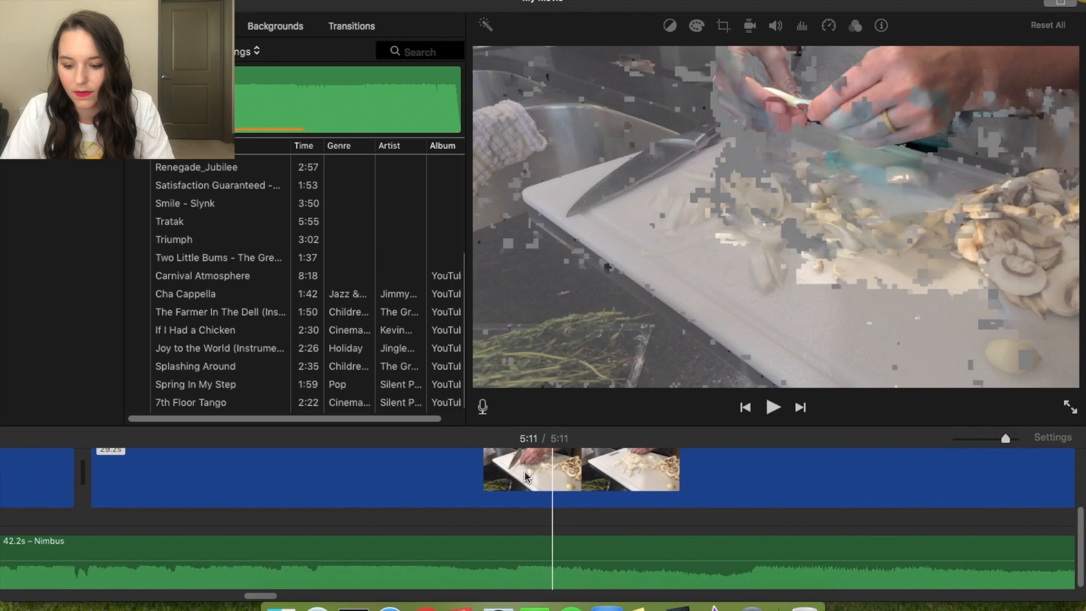
pyautogui.hscroll(5, 701, 457)
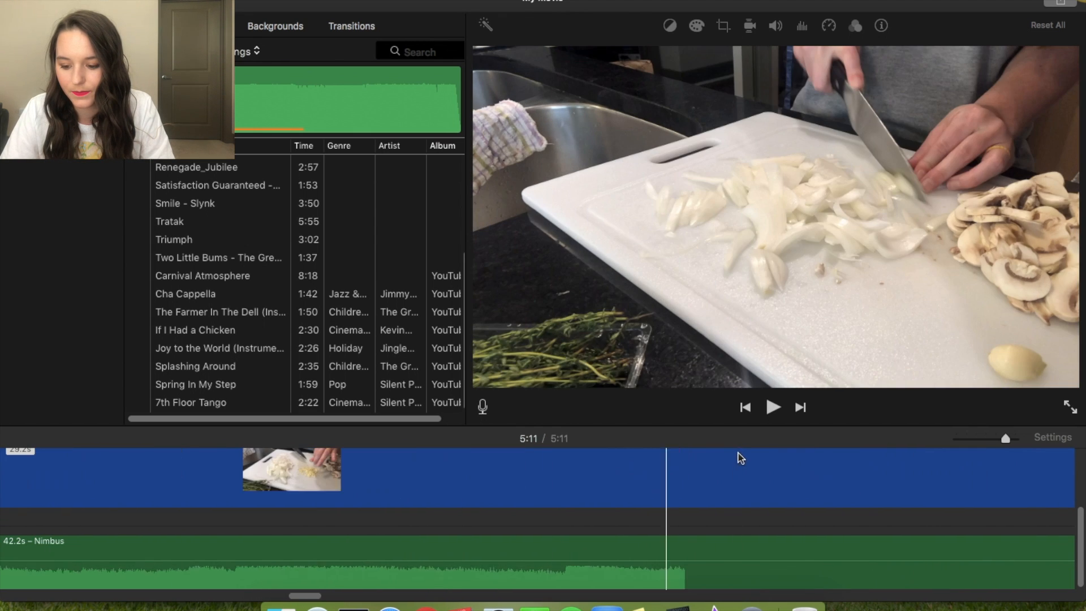
pyautogui.hscroll(8, 730, 456)
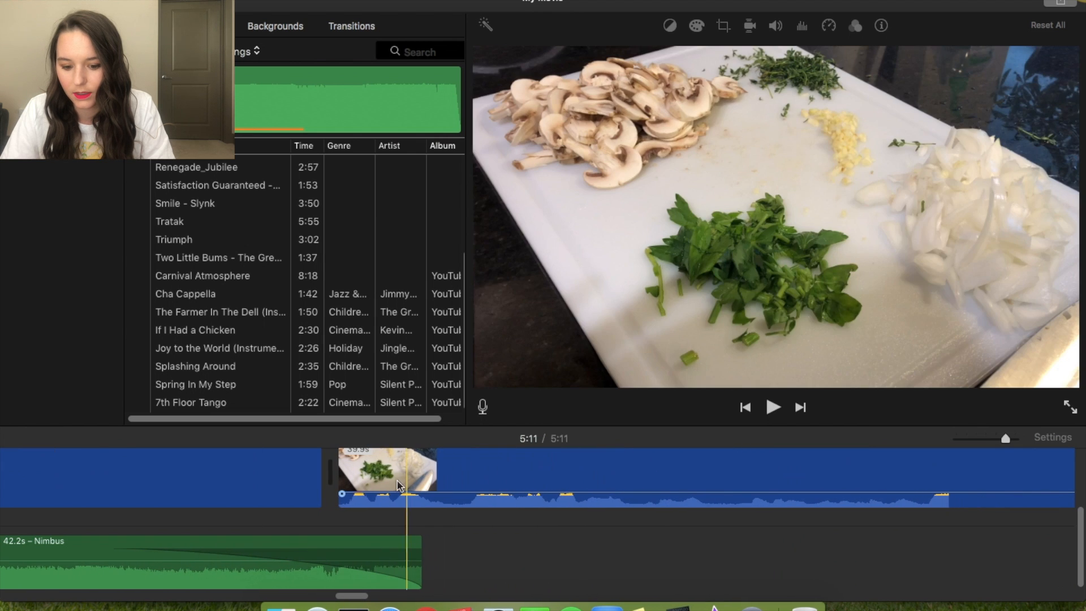
pyautogui.hscroll(-1, 396, 484)
pyautogui.hscroll(-2, 395, 484)
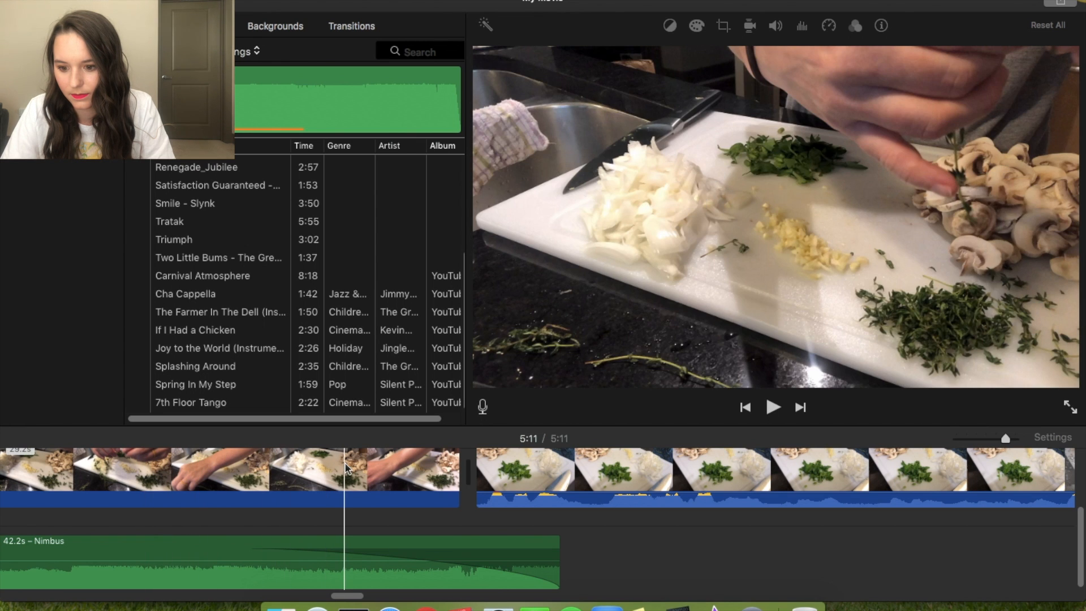
pyautogui.click(716, 472)
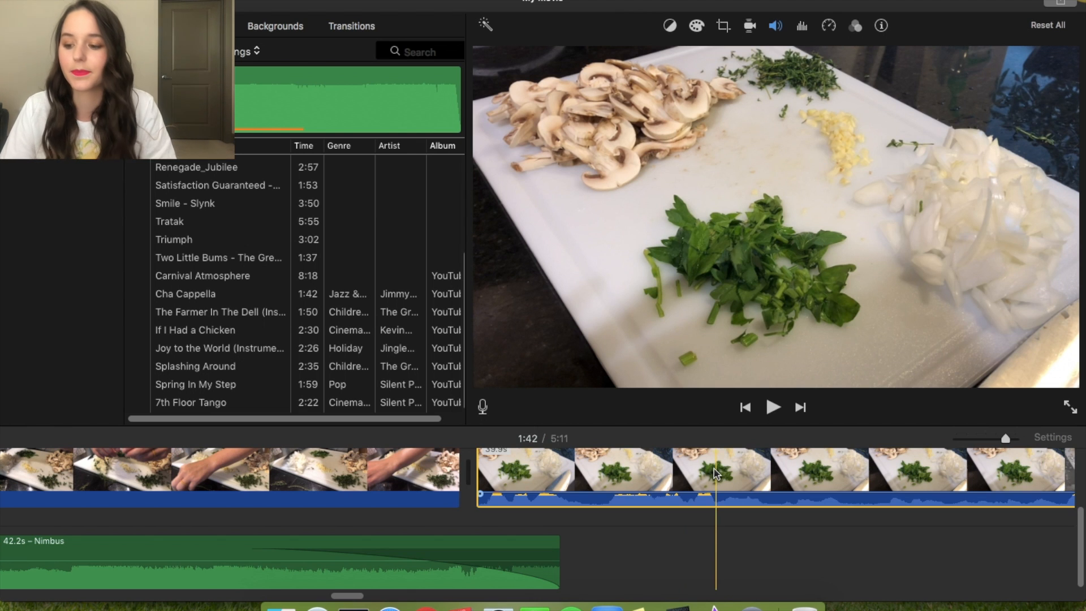
# Step: Export the movie as a file named "Mushroom EveryPlate" in the YouTube Video folder
pyautogui.click(1057, 4)
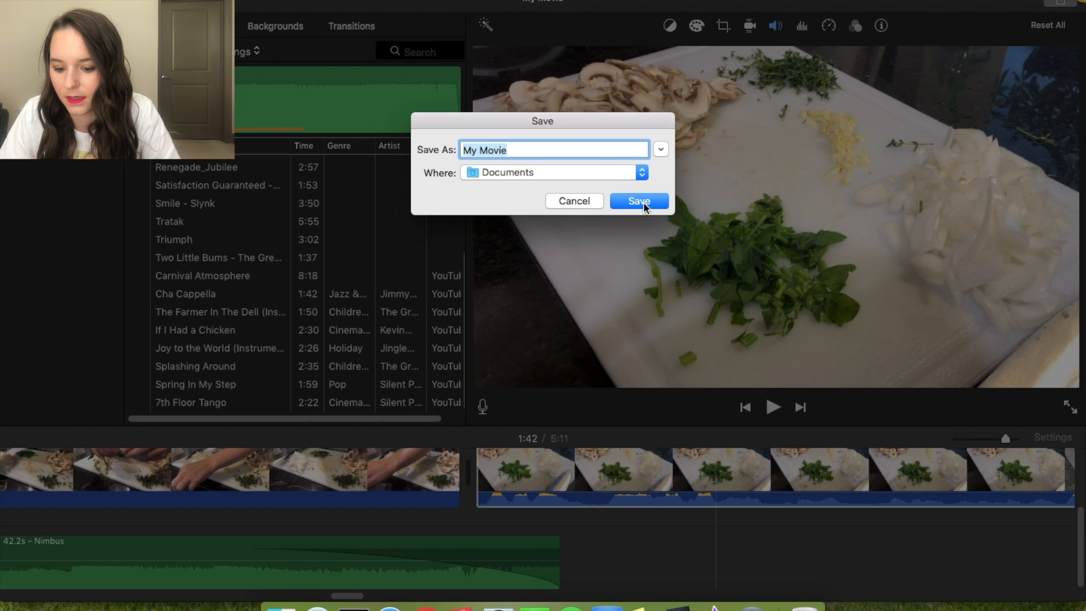
pyautogui.click(628, 174)
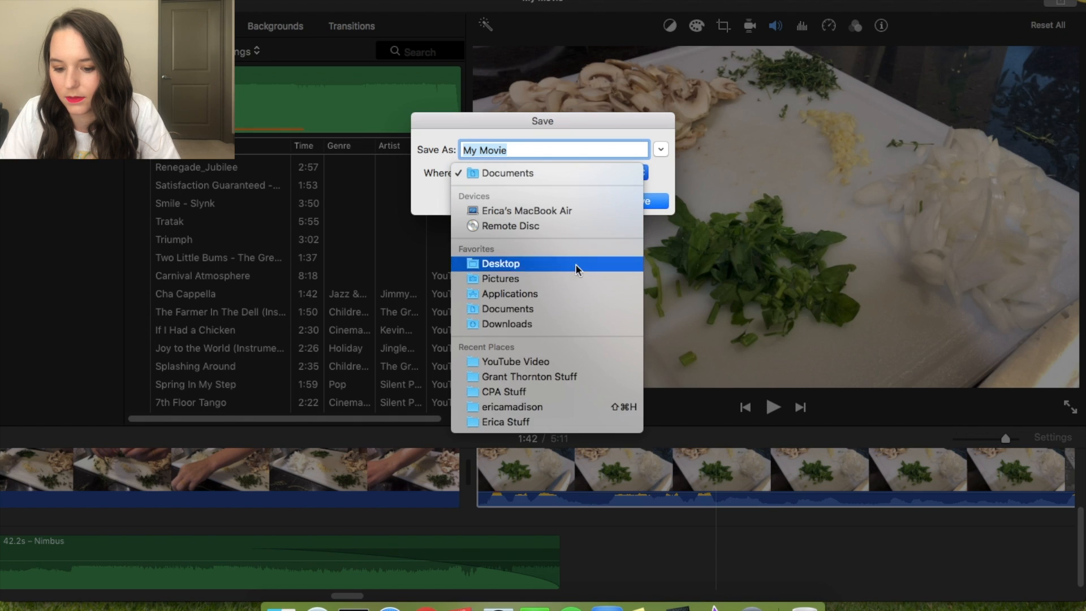
pyautogui.click(508, 361)
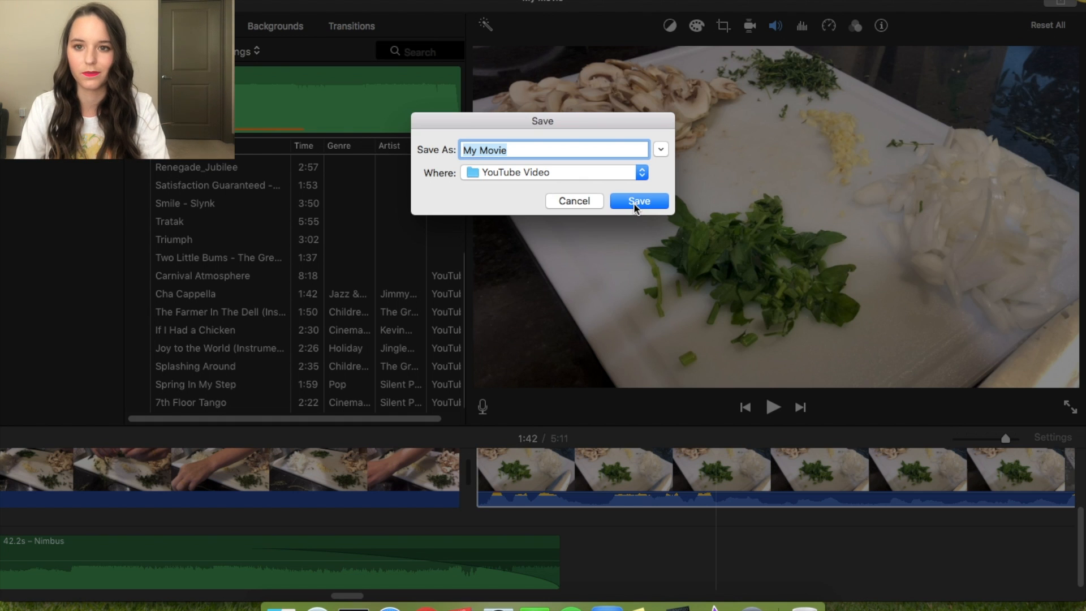
pyautogui.write('S')
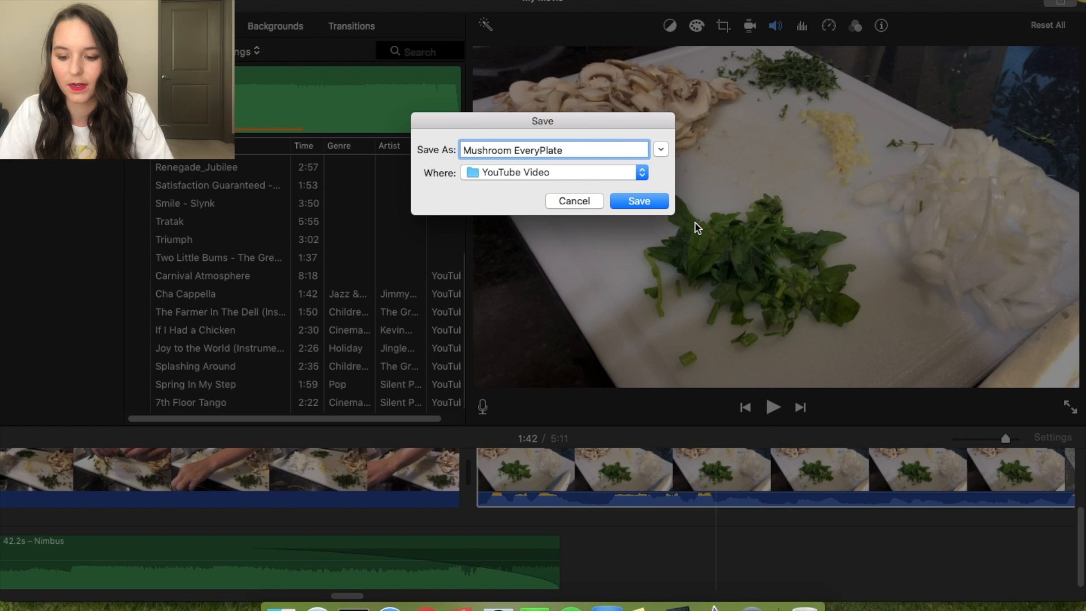
pyautogui.click(634, 202)
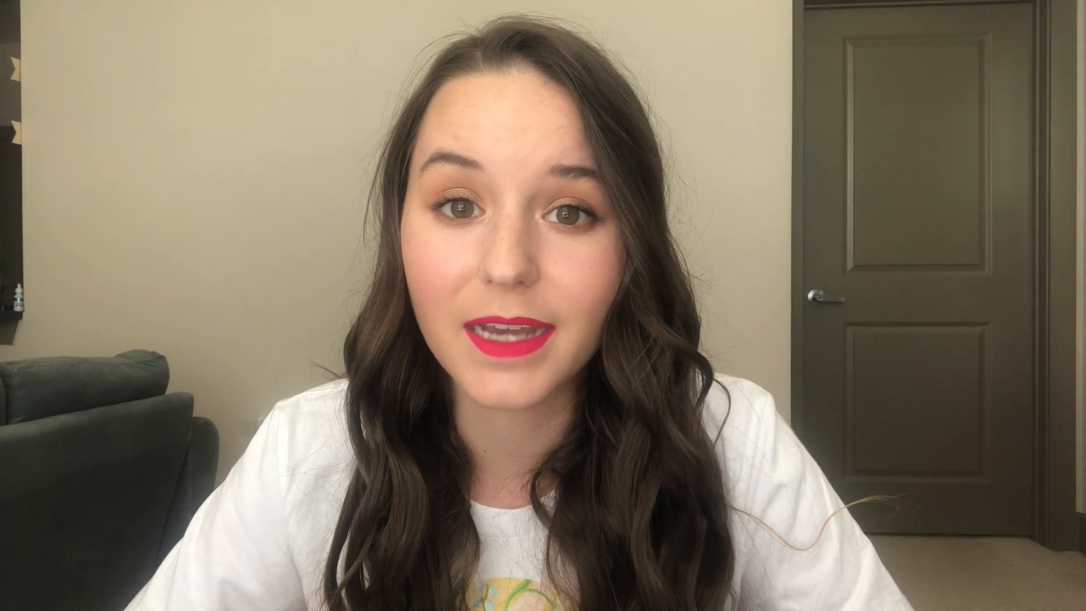